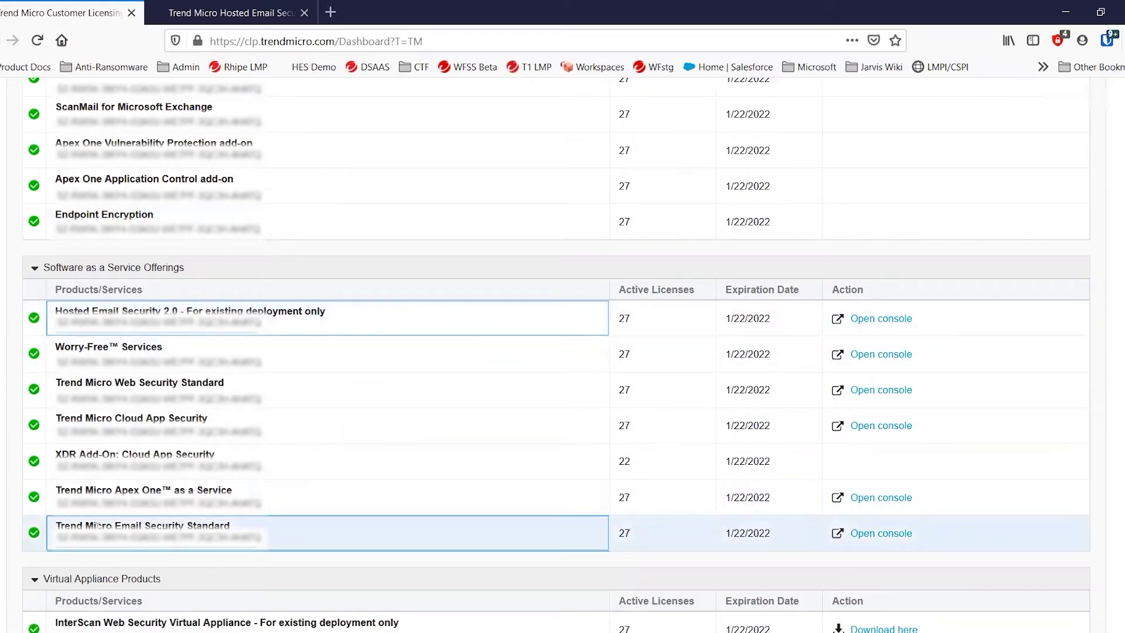
Step: Review the Hosted Email Security and Email Security Standard licences, then switch back to the HES console tab
{"action": "scroll", "coordinate": [153, 412], "scroll_direction": "up", "scroll_amount": 1}
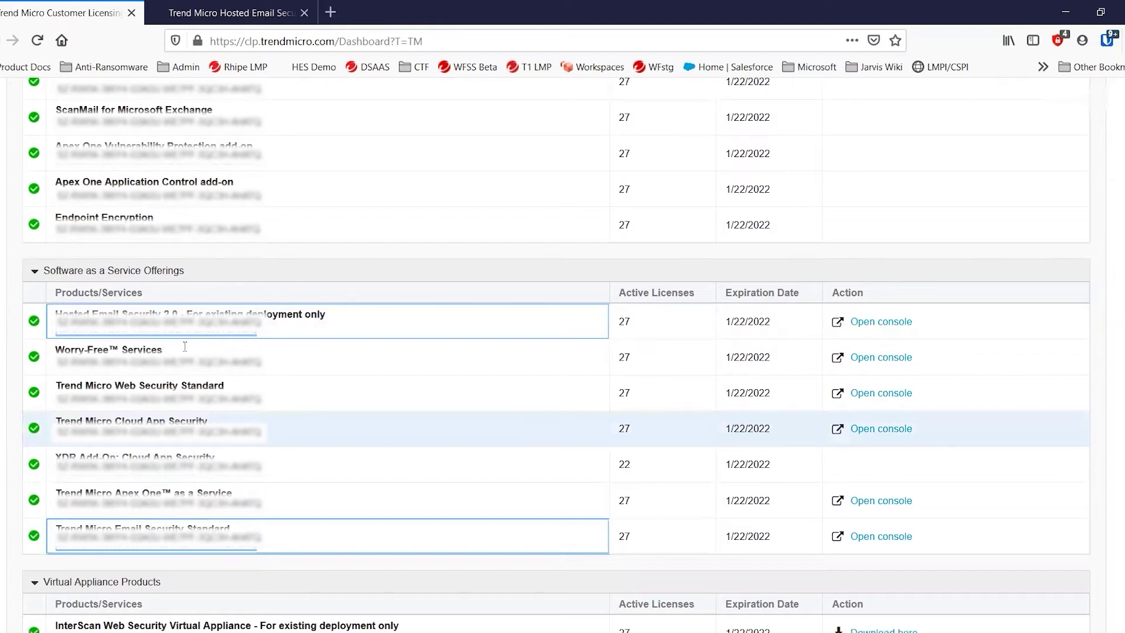
{"action": "key", "text": "ctrl+Tab"}
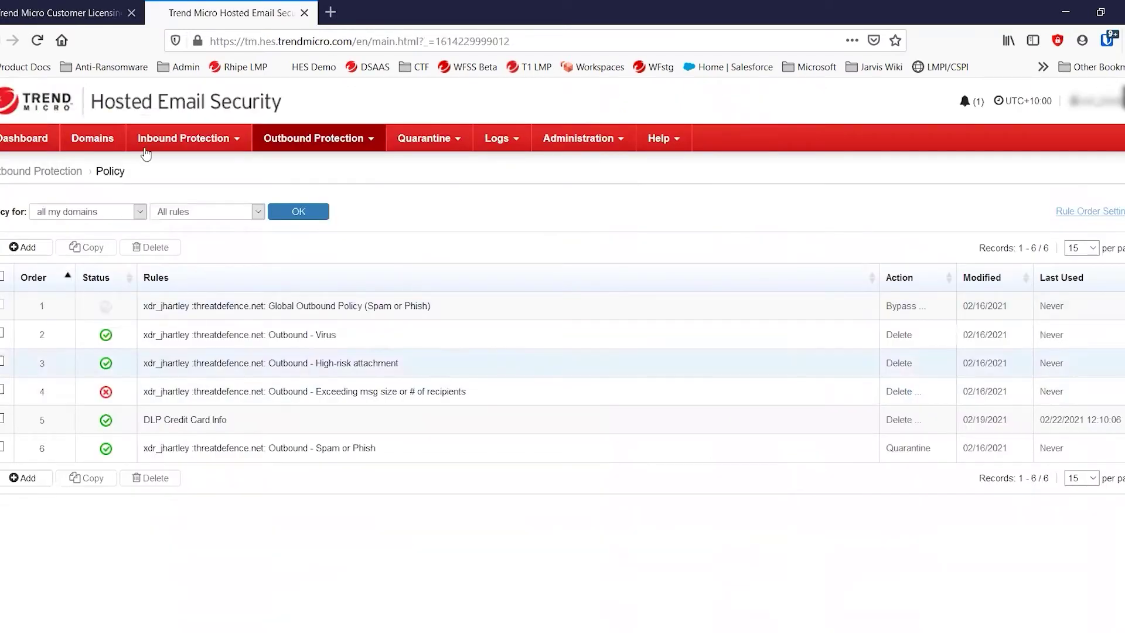
Step: Check the threatdefence.net domain and its Completed status in the Domains list
{"action": "left_click", "coordinate": [101, 140]}
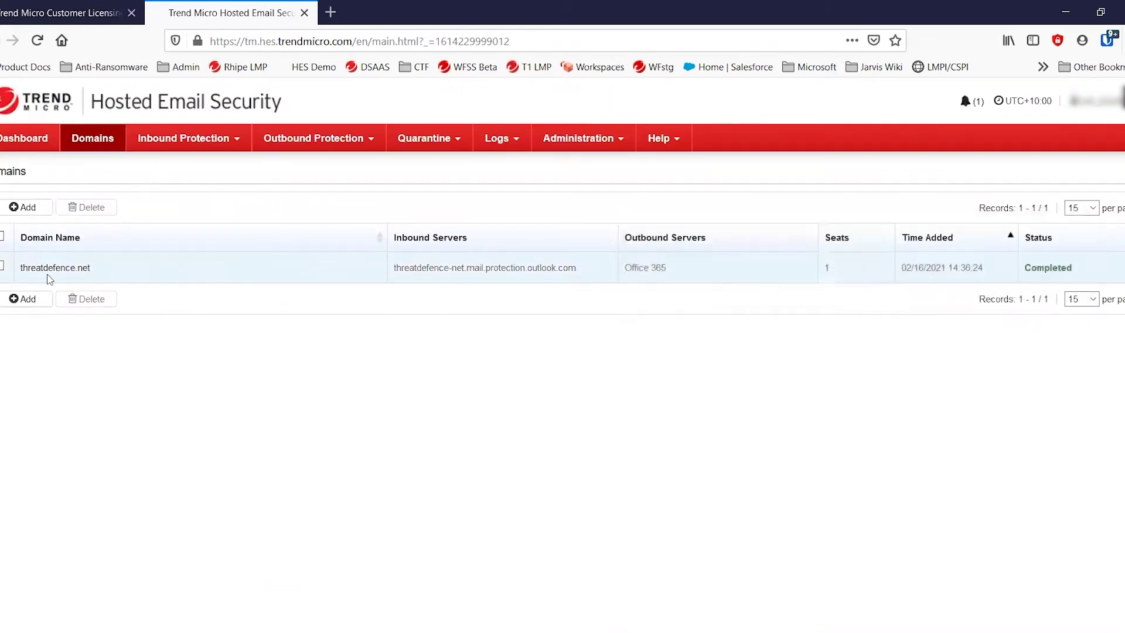
{"action": "mouse_move", "coordinate": [498, 265]}
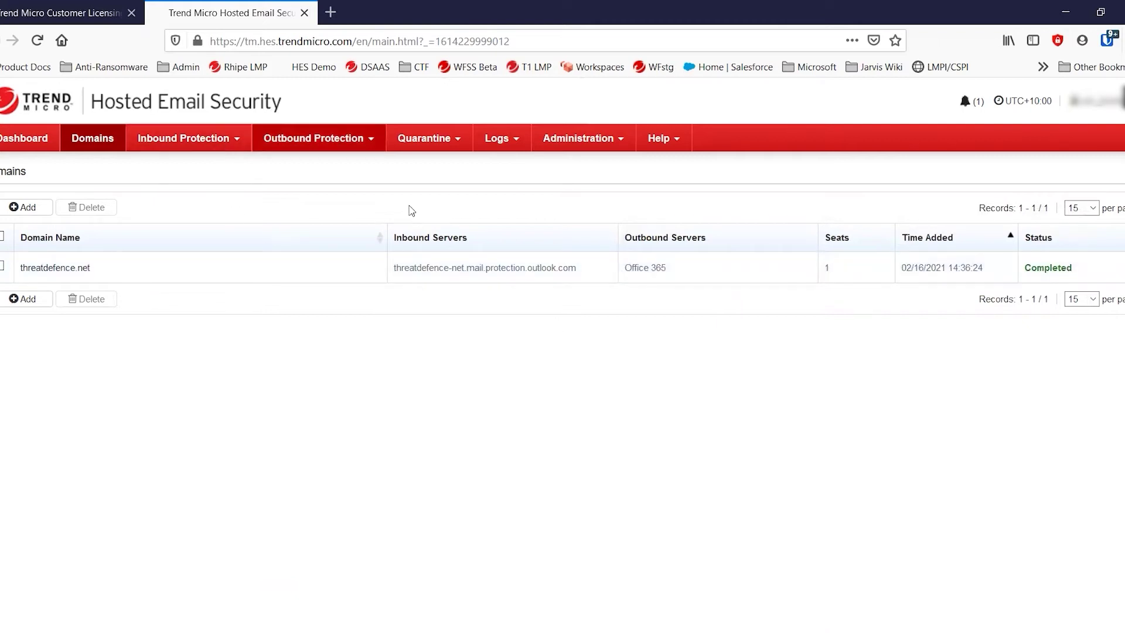
{"action": "left_click_drag", "start_coordinate": [1076, 268], "coordinate": [1024, 270]}
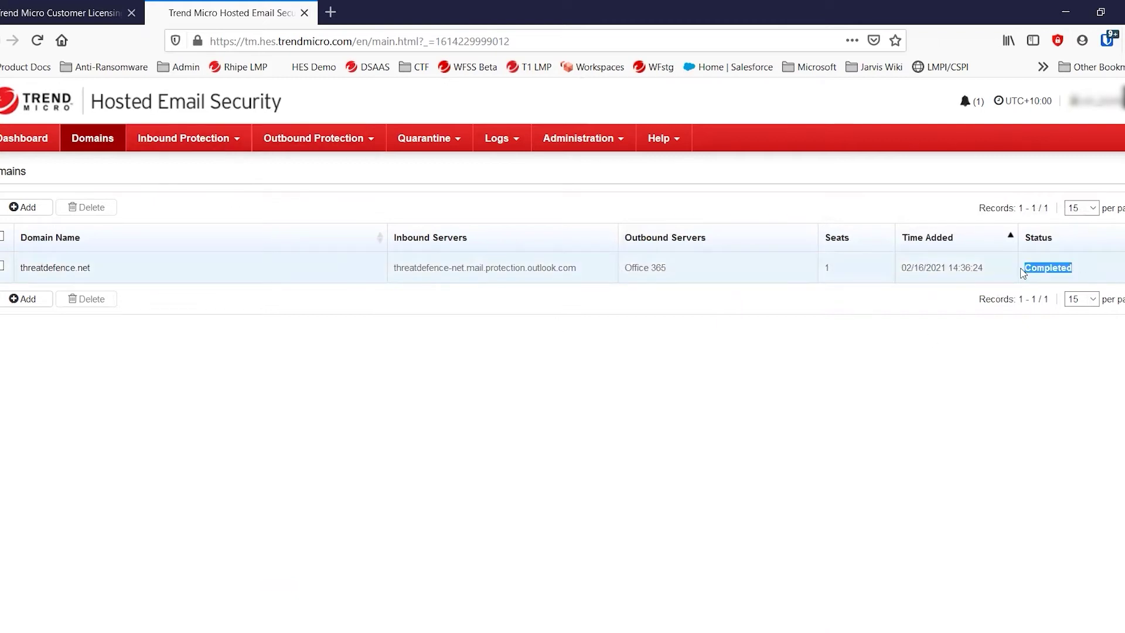
{"action": "left_click", "coordinate": [923, 381]}
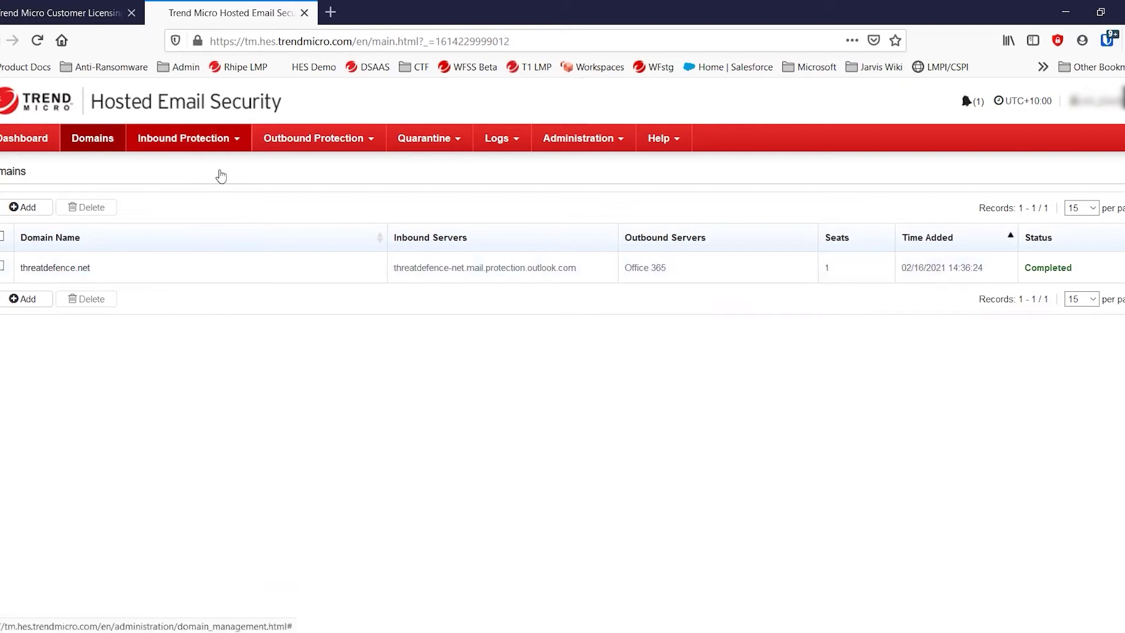
Step: Review the inbound policy rules and the eight inbound scan exceptions
{"action": "left_click", "coordinate": [193, 139]}
{"action": "left_click", "coordinate": [170, 167]}
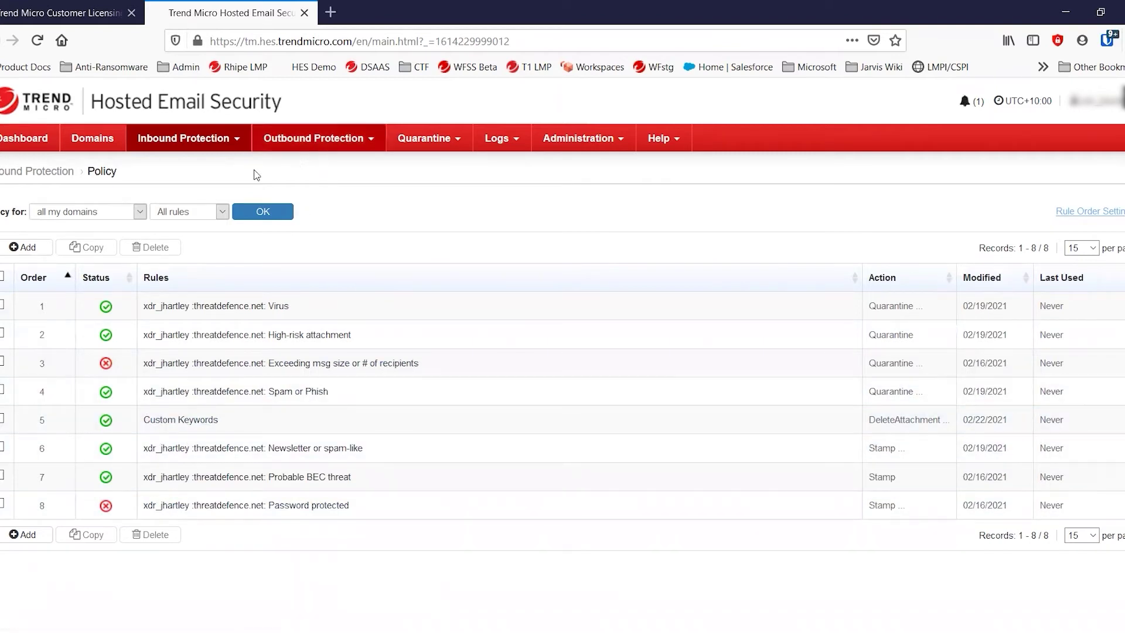
{"action": "left_click", "coordinate": [195, 143]}
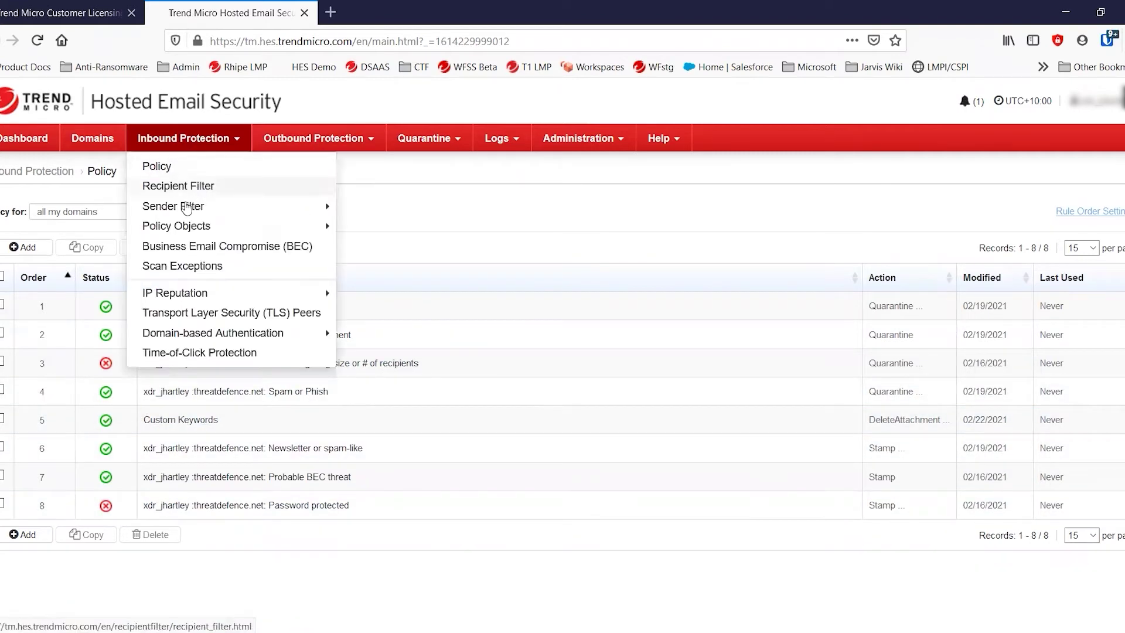
{"action": "left_click", "coordinate": [179, 267]}
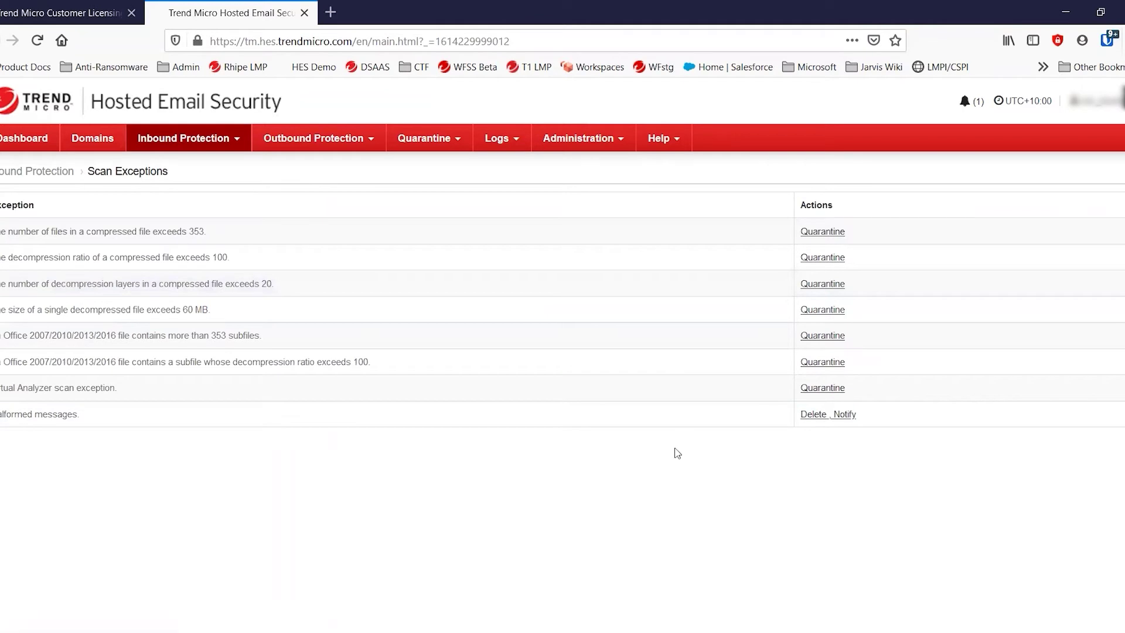
Step: Show the six outbound policy rules, including DLP Credit Card Info, after browsing the Logs and Inbound menus
{"action": "left_click", "coordinate": [345, 142]}
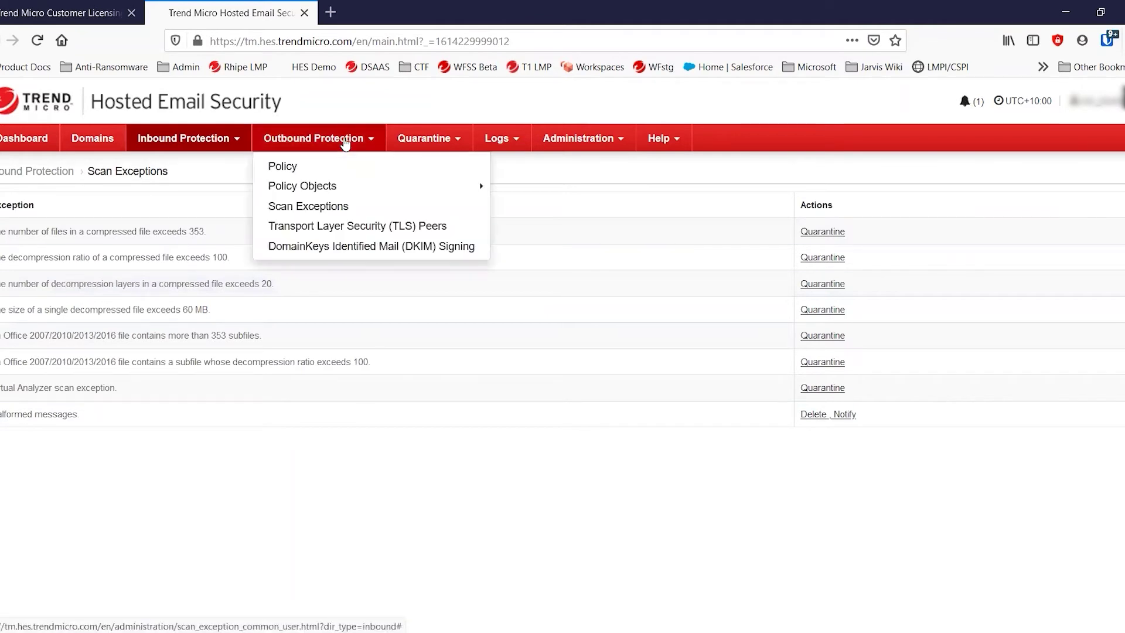
{"action": "left_click", "coordinate": [305, 168]}
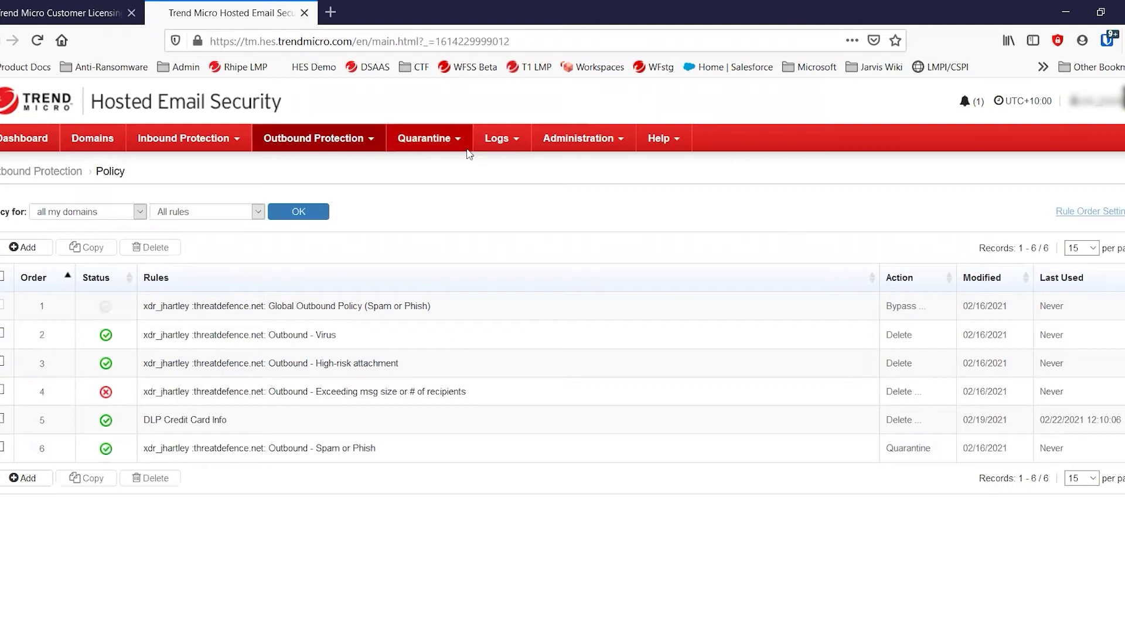
{"action": "left_click", "coordinate": [495, 139]}
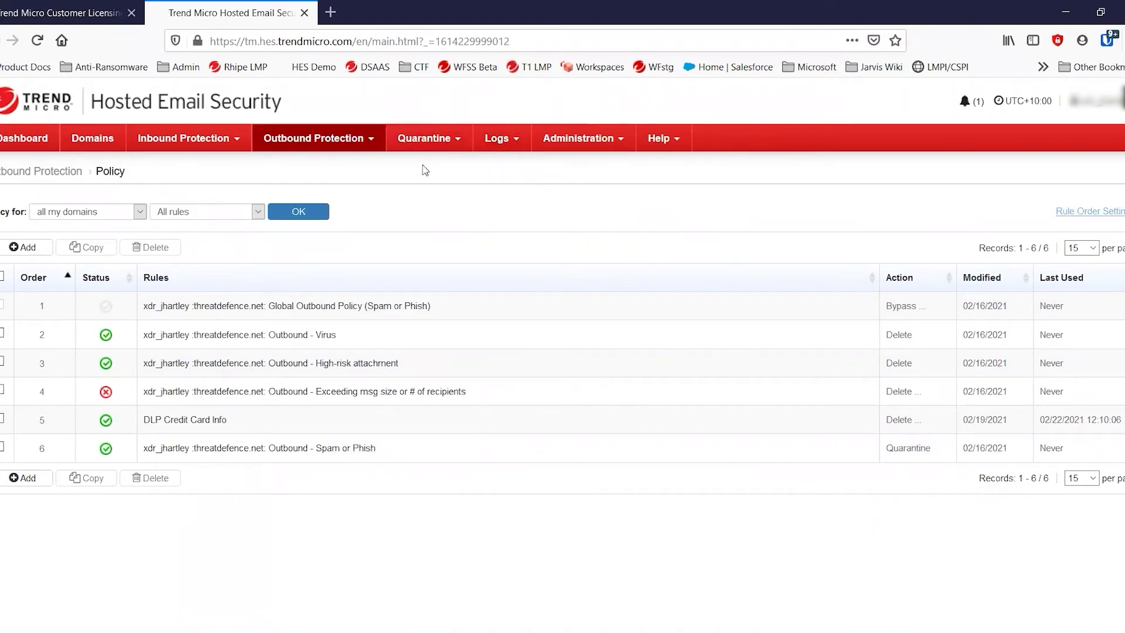
{"action": "left_click", "coordinate": [196, 141]}
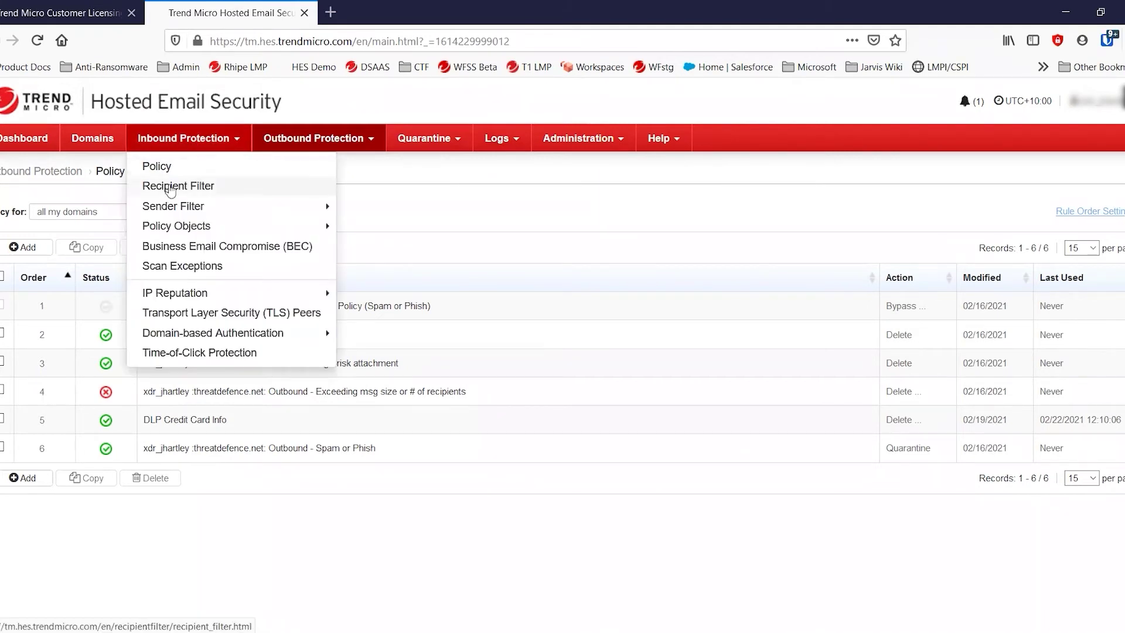
{"action": "mouse_move", "coordinate": [177, 210]}
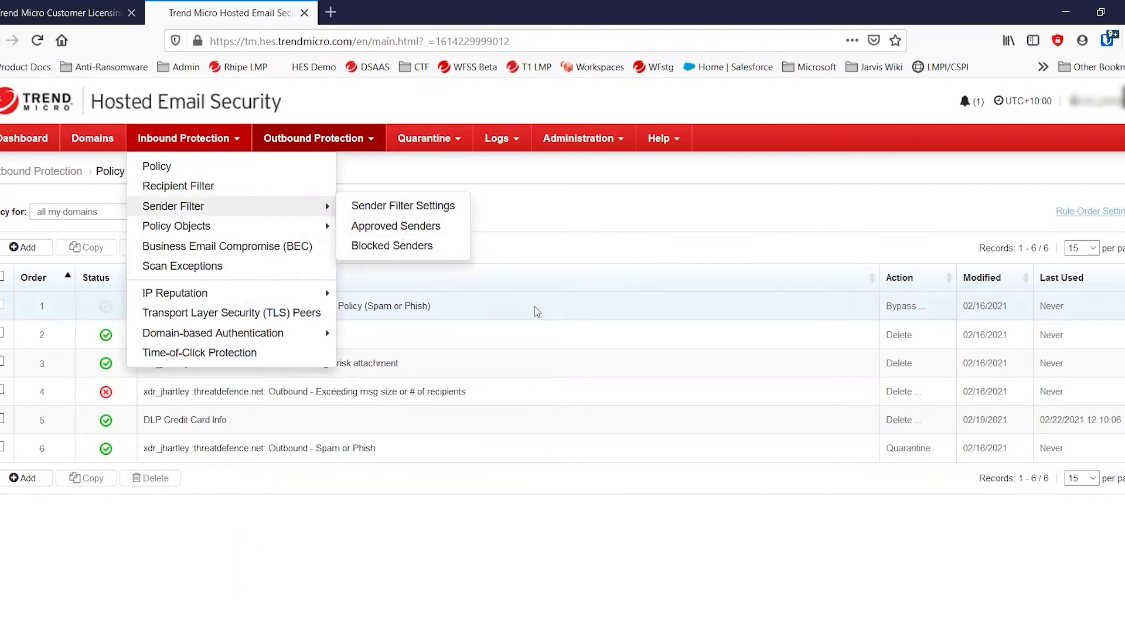
{"action": "left_click_drag", "start_coordinate": [567, 249], "coordinate": [571, 235]}
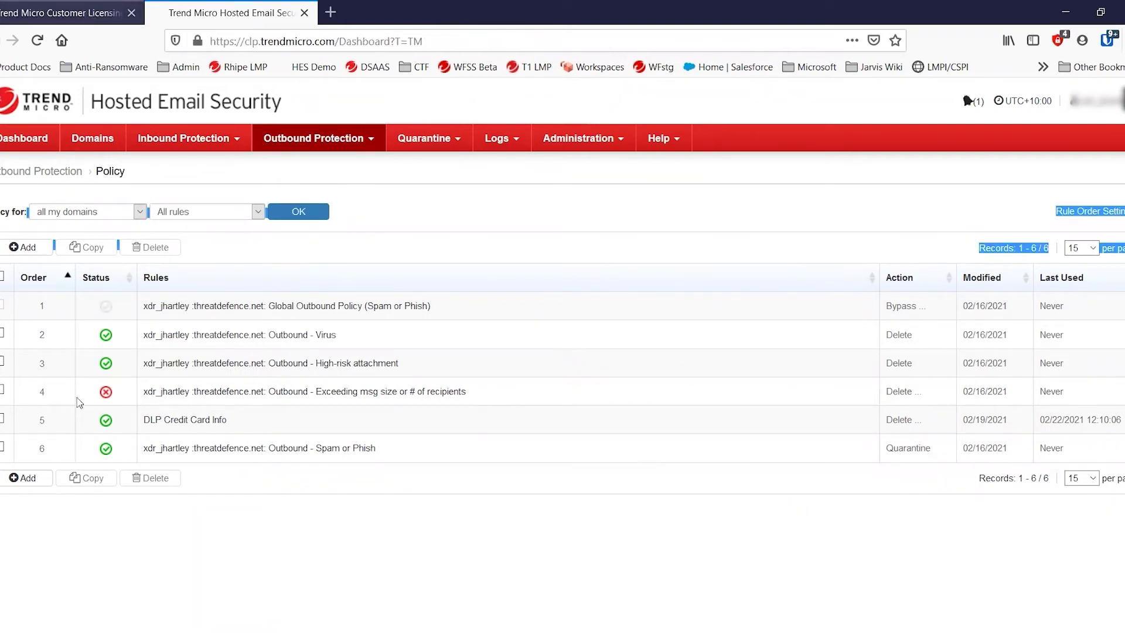
Step: Launch the Trend Micro Email Security Standard console from the licensing portal's product list
{"action": "left_click", "coordinate": [86, 14]}
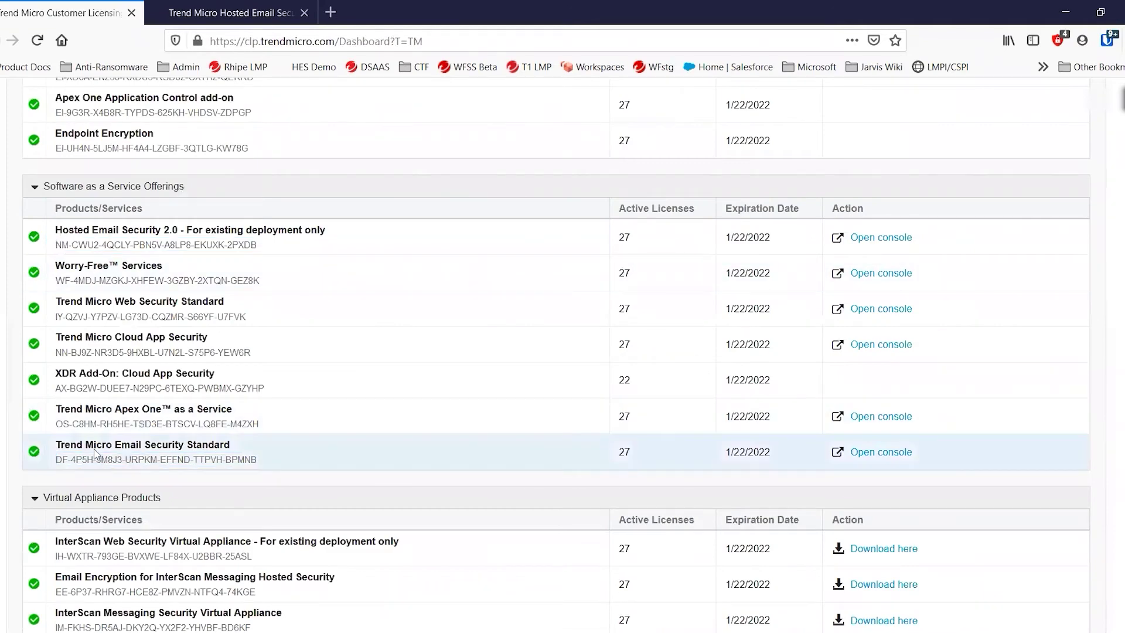
{"action": "left_click", "coordinate": [891, 453]}
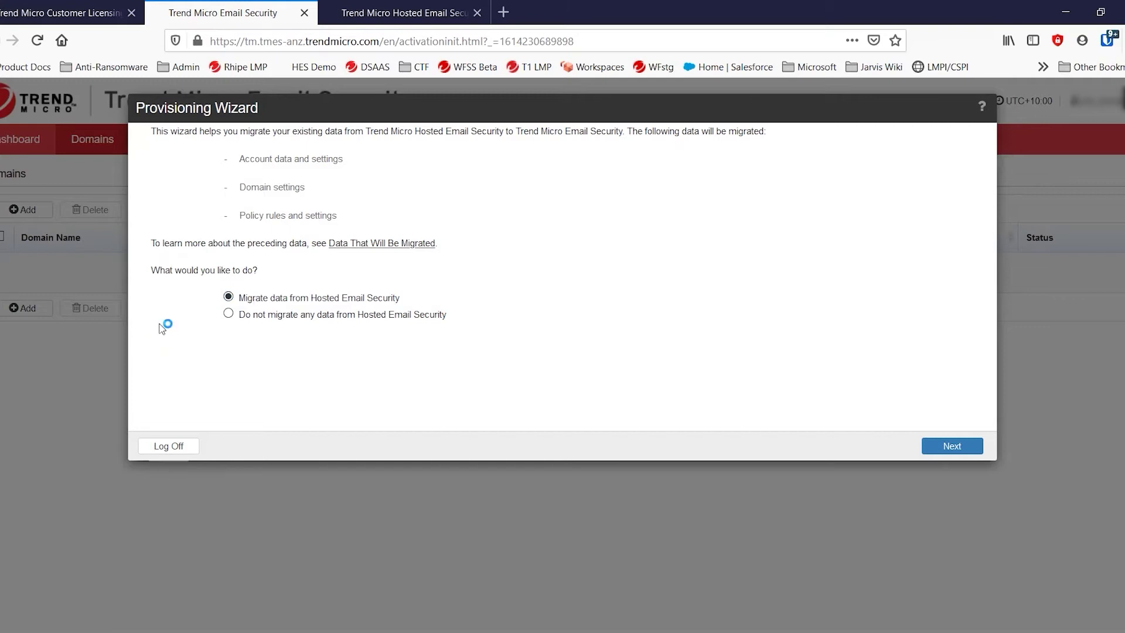
Step: Migrate data from Hosted Email Security and continue once all seven migration steps finish
{"action": "left_click", "coordinate": [228, 315]}
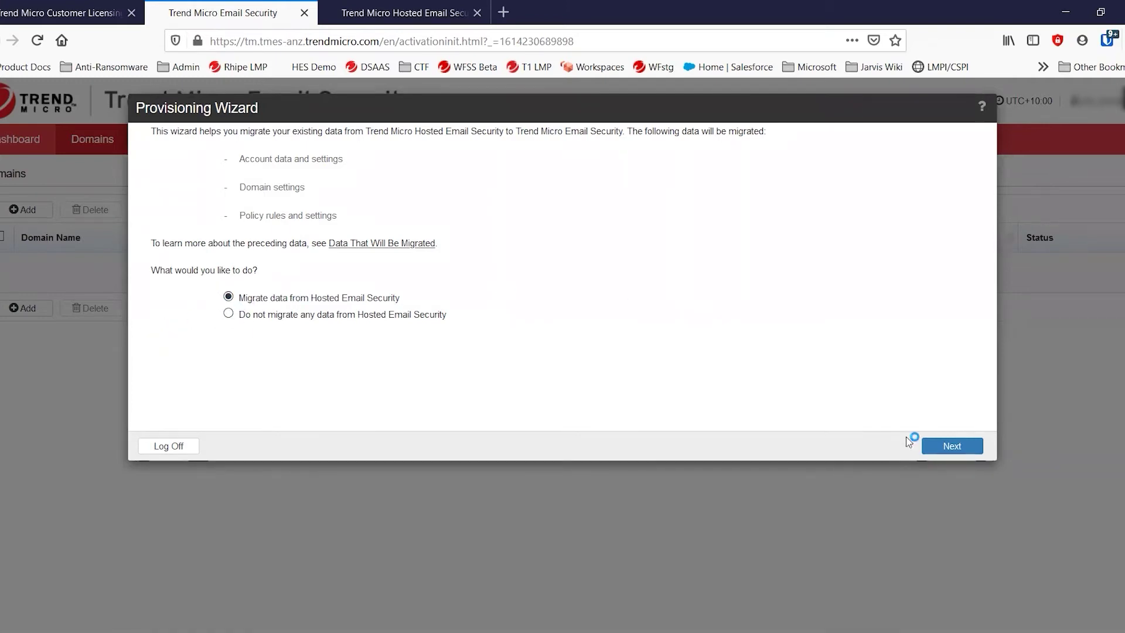
{"action": "left_click", "coordinate": [945, 442]}
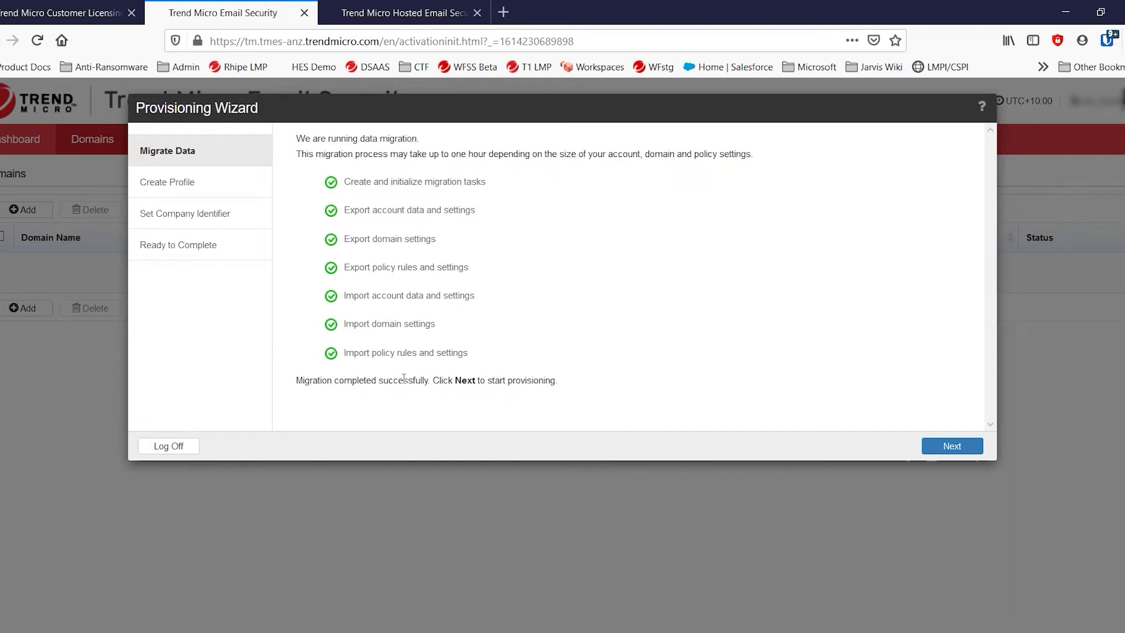
{"action": "left_click", "coordinate": [950, 451]}
Step: Verify the administrator profile with the 6-digit code sent to the mobile number, then continue
{"action": "left_click", "coordinate": [951, 455]}
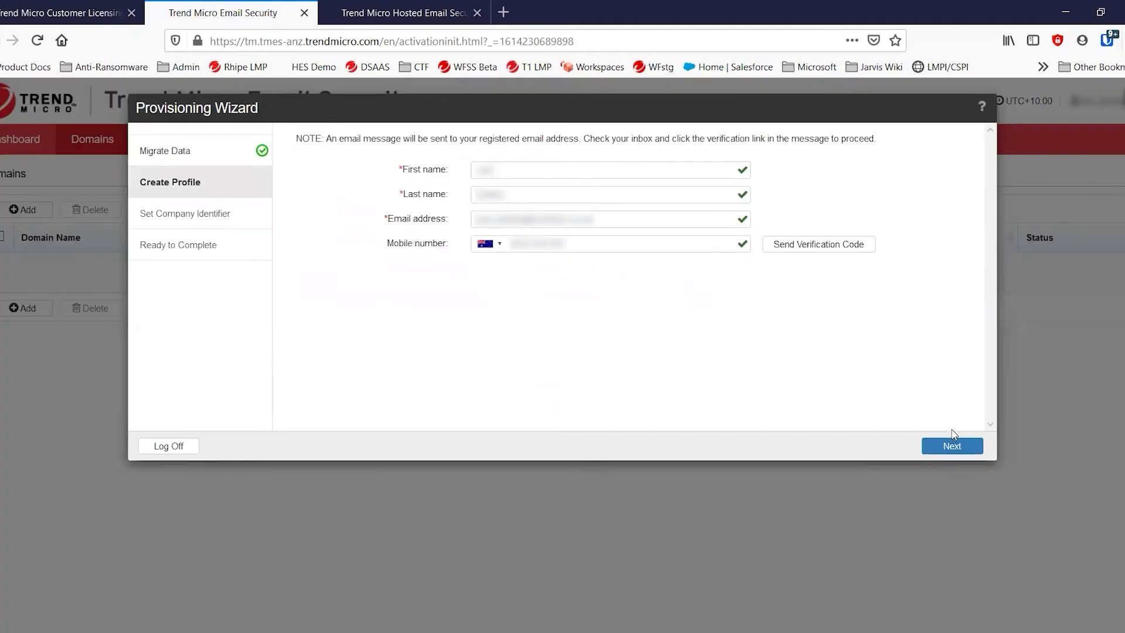
{"action": "left_click", "coordinate": [844, 253]}
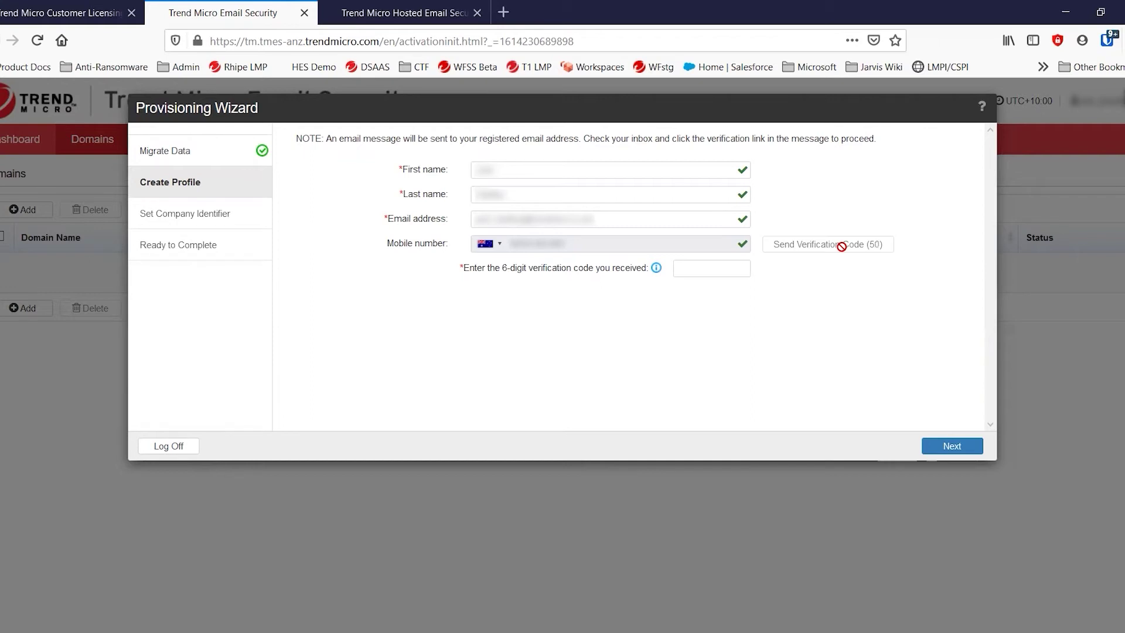
{"action": "left_click", "coordinate": [677, 268]}
{"action": "type", "text": "965068"}
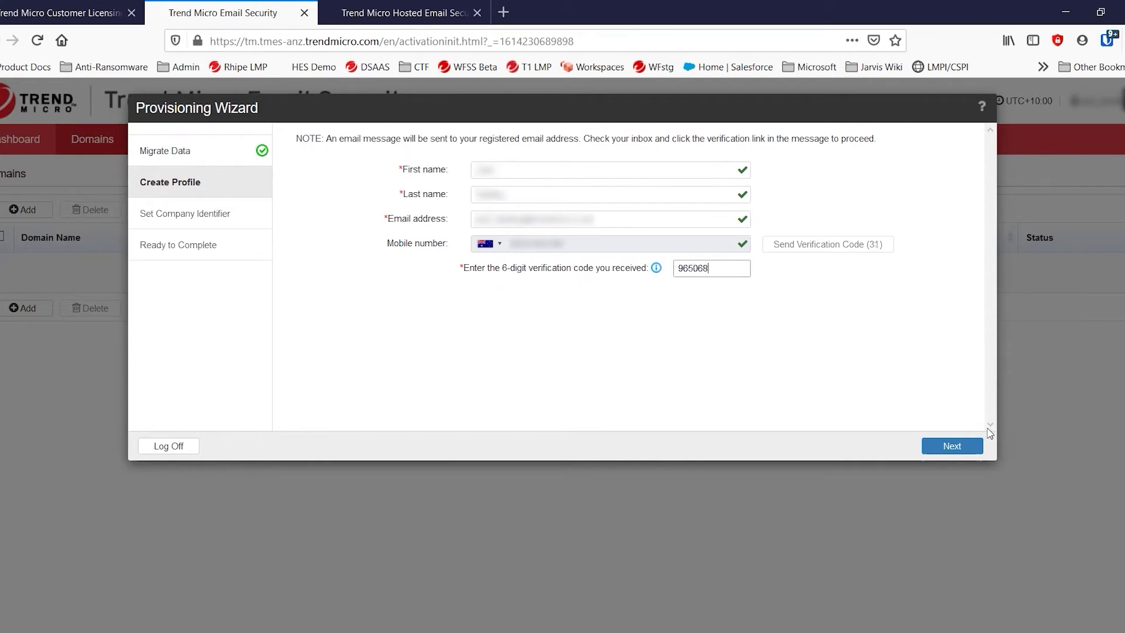
{"action": "left_click", "coordinate": [953, 446]}
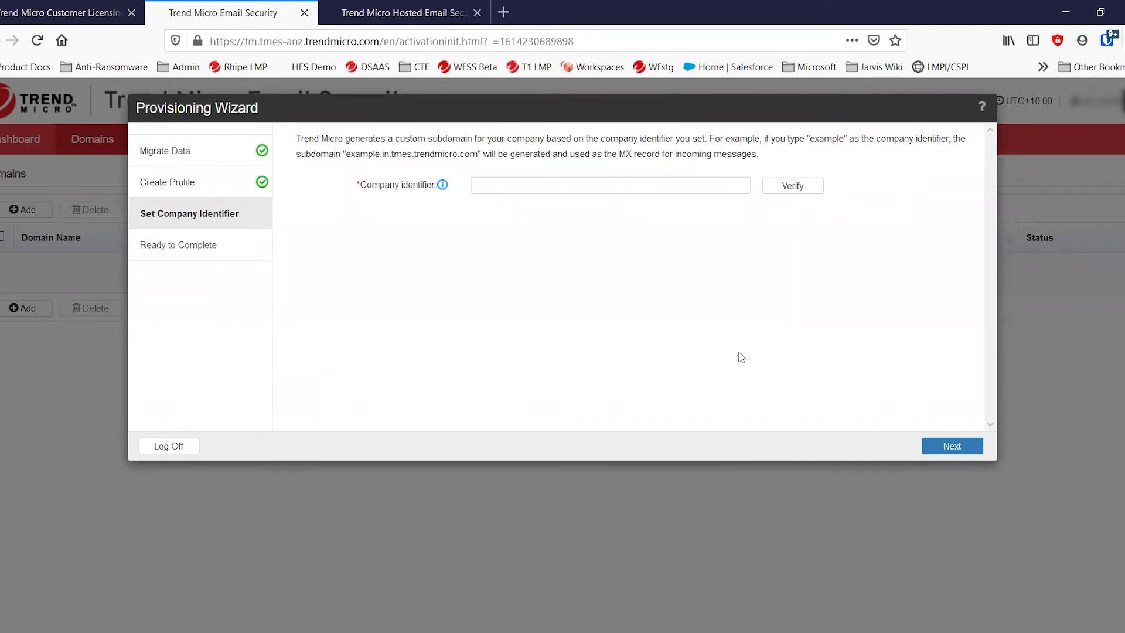
Step: Enter and verify company identifier 'threatdefence', then complete provisioning
{"action": "left_click", "coordinate": [518, 188]}
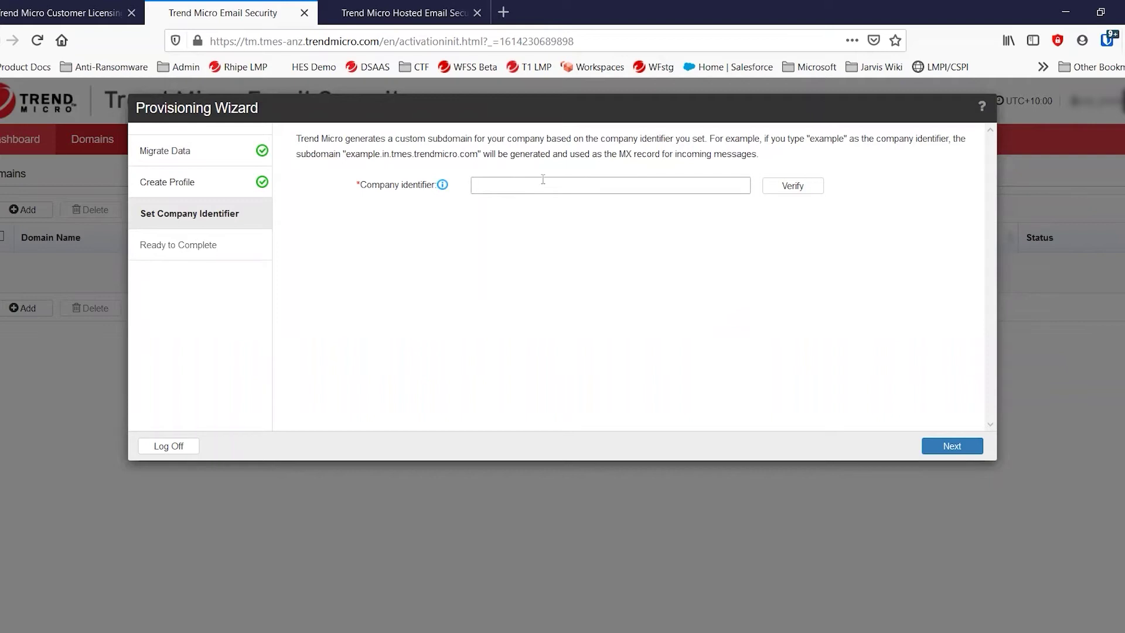
{"action": "type", "text": "threatdefence"}
{"action": "left_click", "coordinate": [802, 192]}
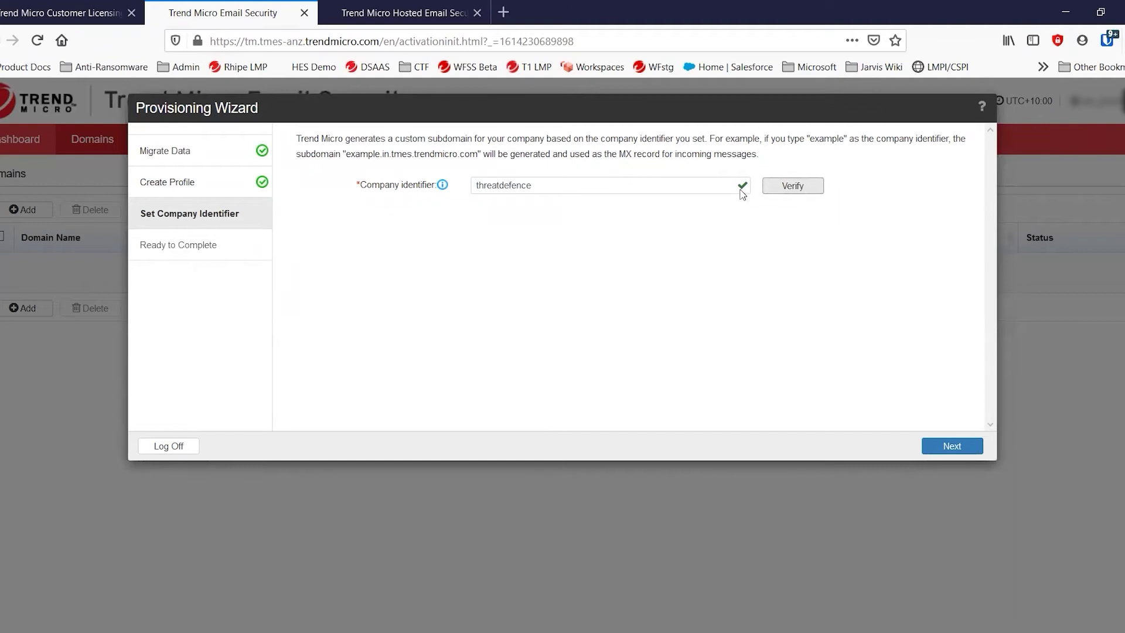
{"action": "left_click", "coordinate": [949, 446]}
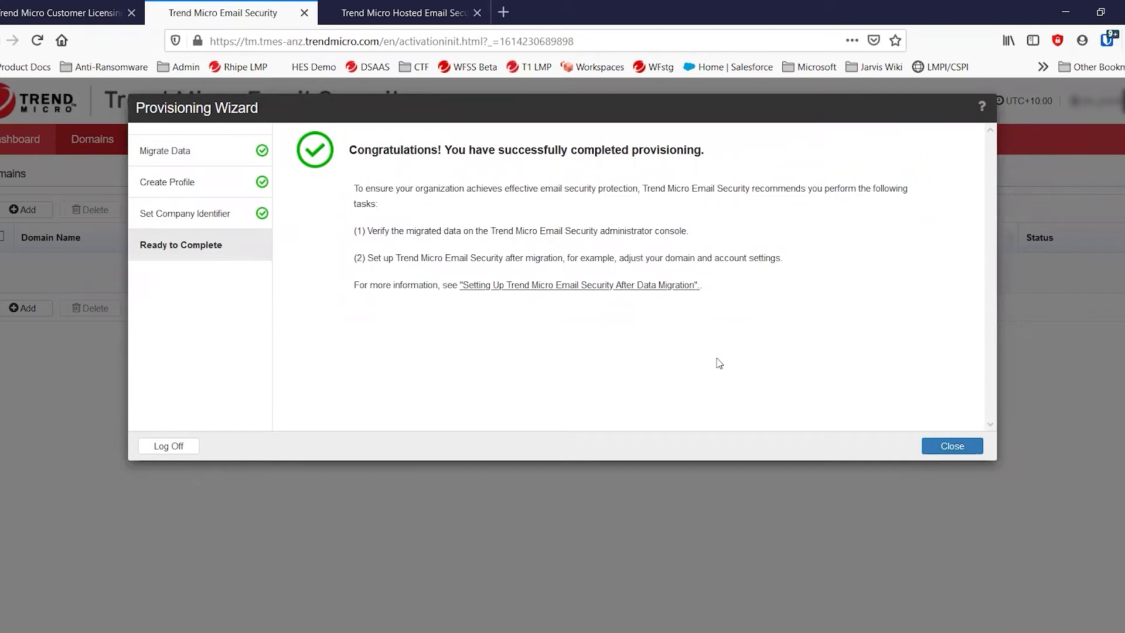
{"action": "left_click", "coordinate": [953, 448]}
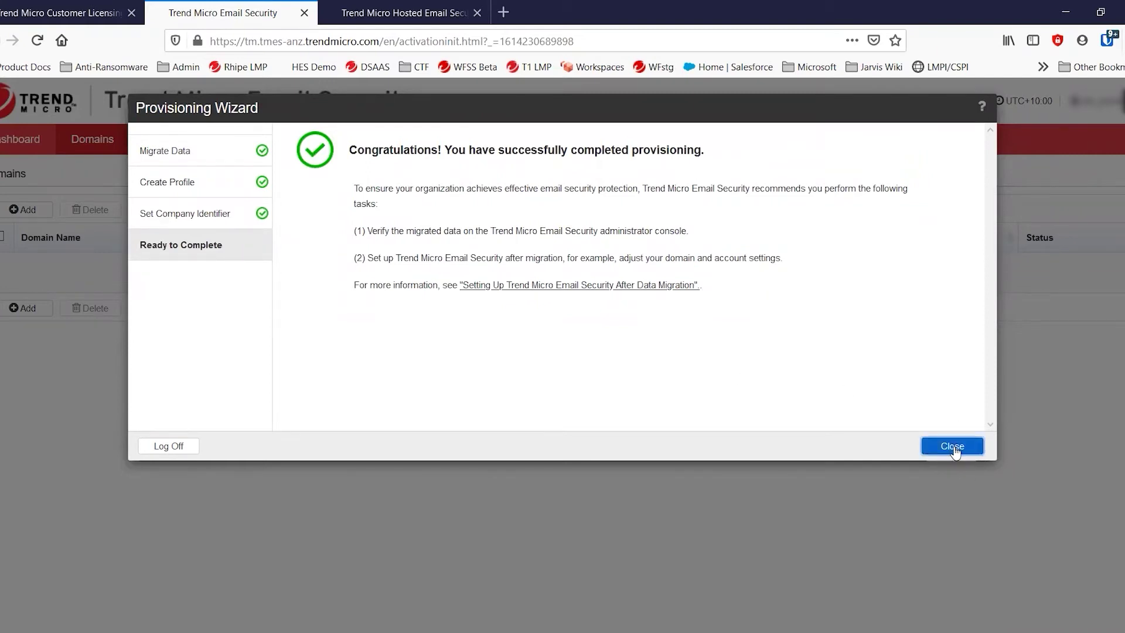
Step: Close the Provisioning Wizard to reach the Domains page listing threatdefence.net
{"action": "left_click", "coordinate": [954, 452]}
{"action": "left_click", "coordinate": [947, 450]}
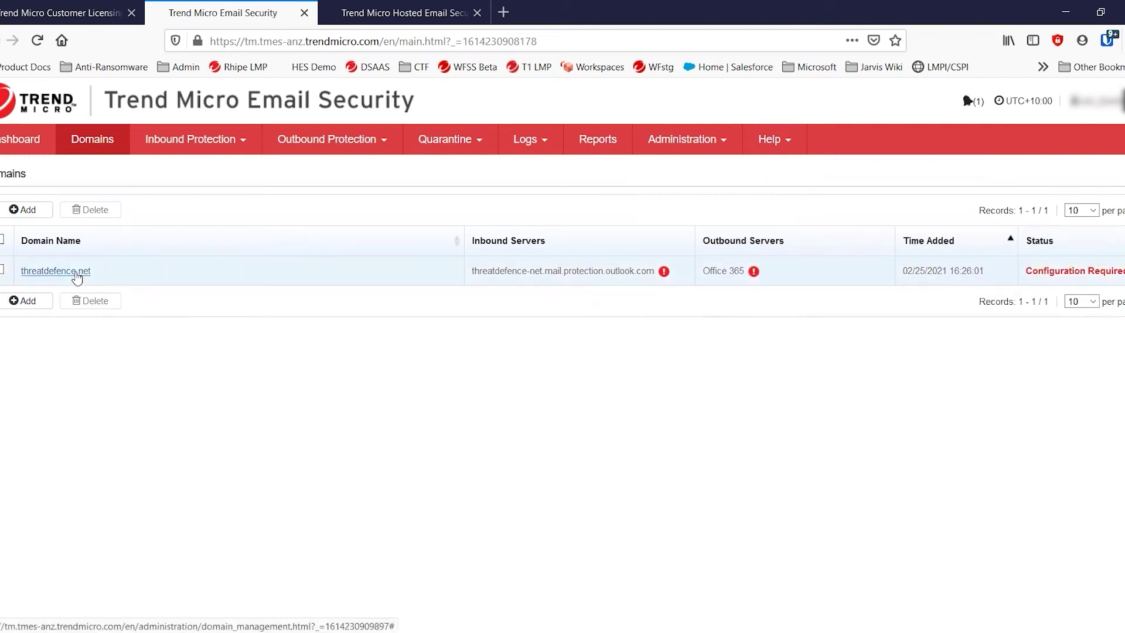
Step: Open threatdefence.net's settings, note the Trend Micro IP ranges and test the inbound server connection
{"action": "left_click", "coordinate": [75, 275]}
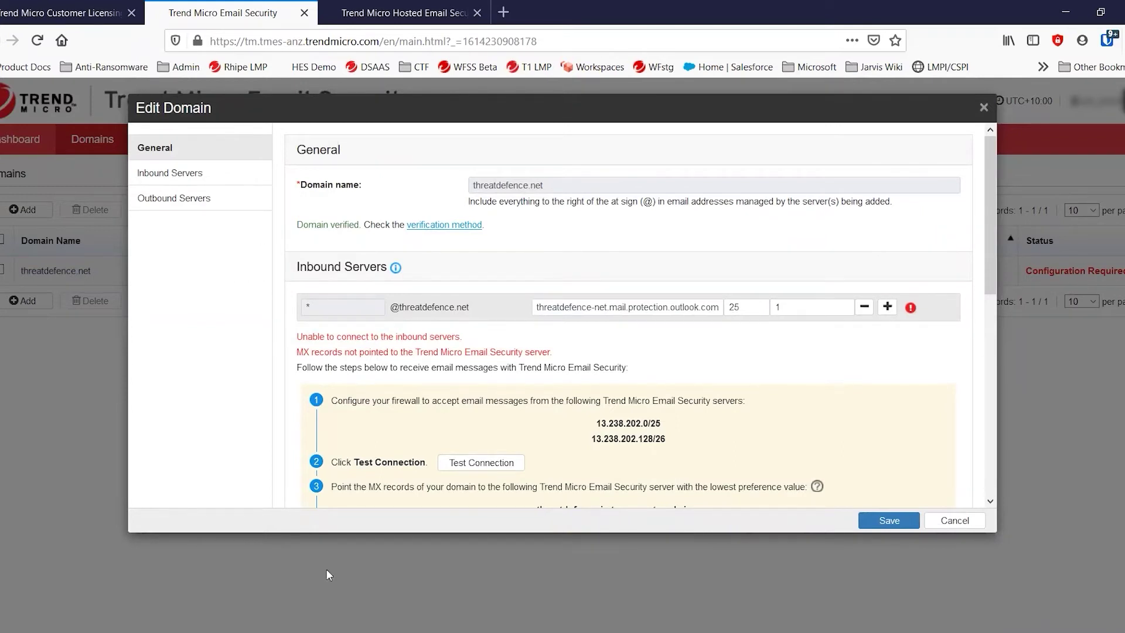
{"action": "scroll", "coordinate": [372, 358], "scroll_direction": "down", "scroll_amount": 2}
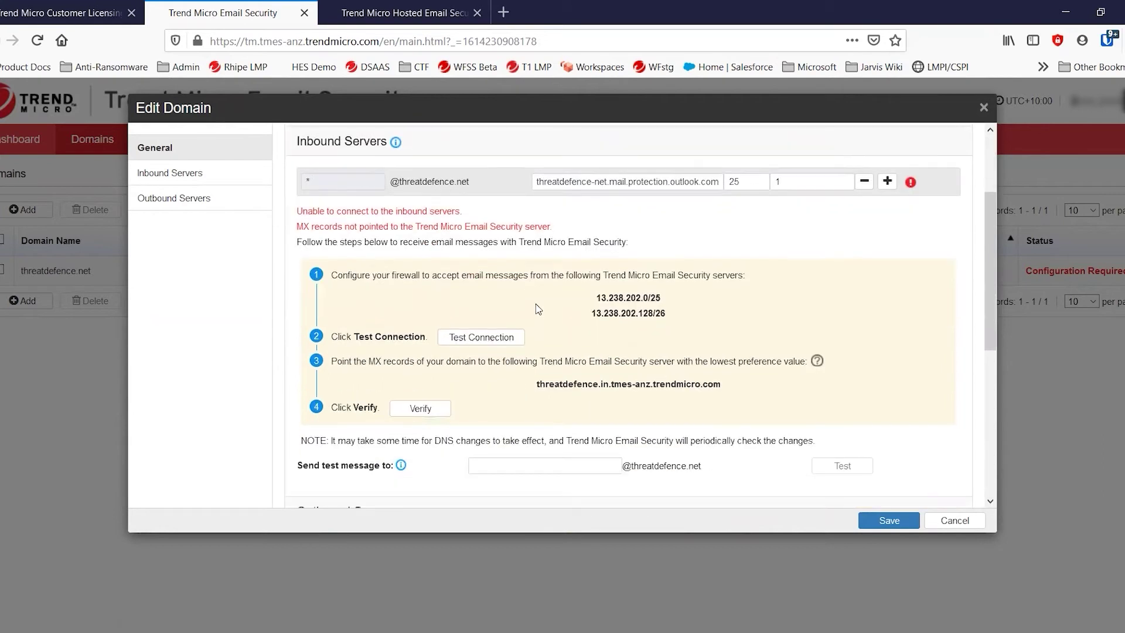
{"action": "left_click_drag", "start_coordinate": [626, 303], "coordinate": [683, 318]}
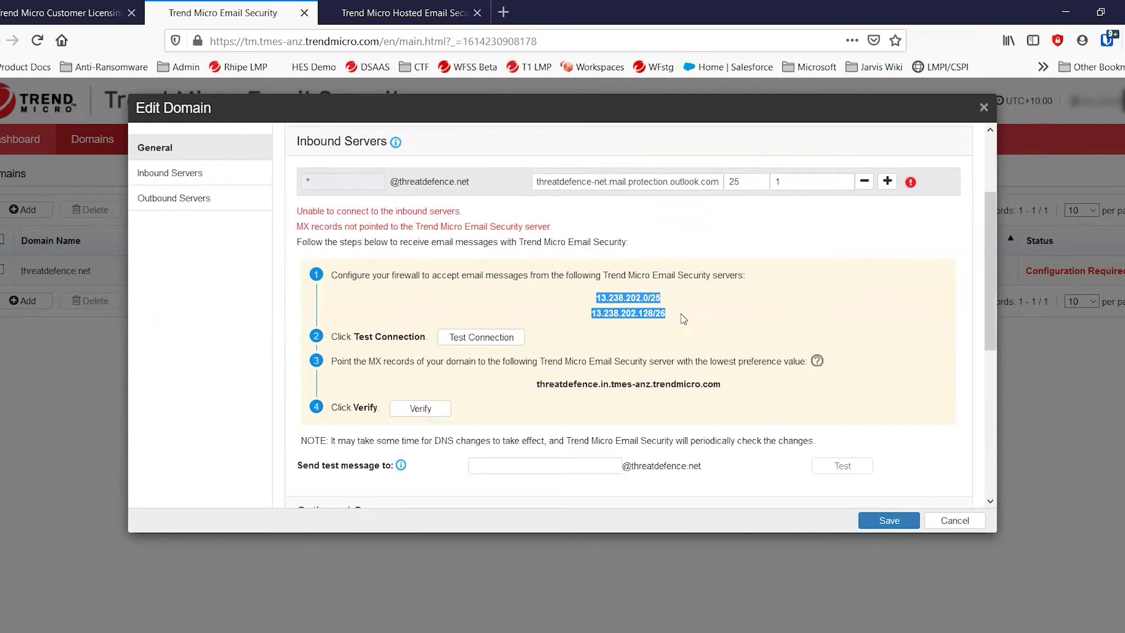
{"action": "left_click", "coordinate": [719, 304]}
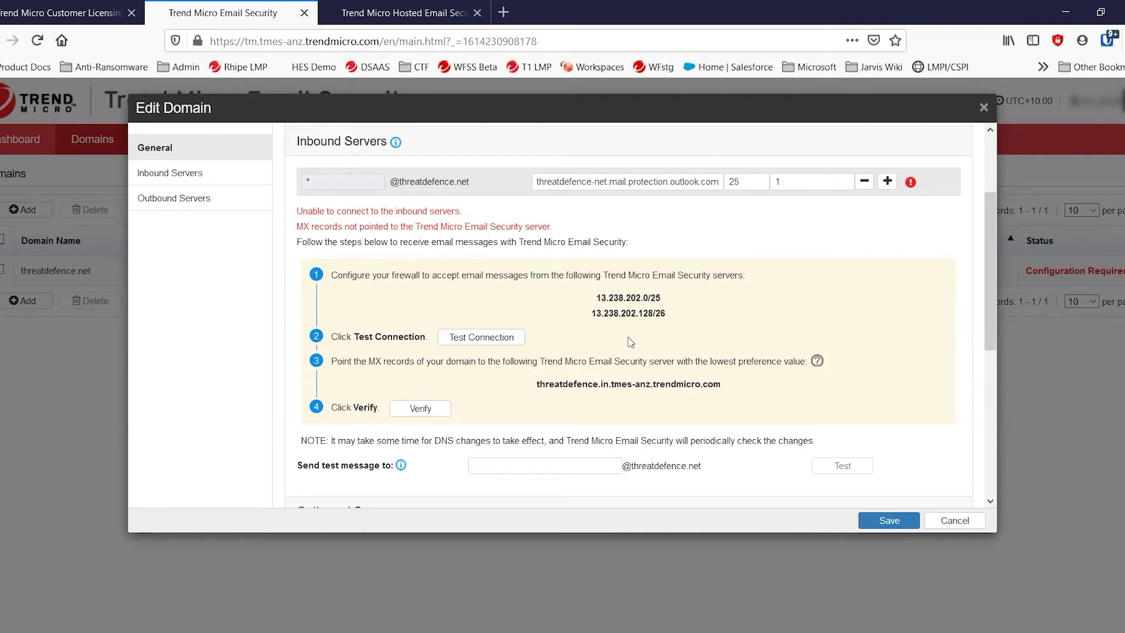
{"action": "left_click", "coordinate": [474, 339]}
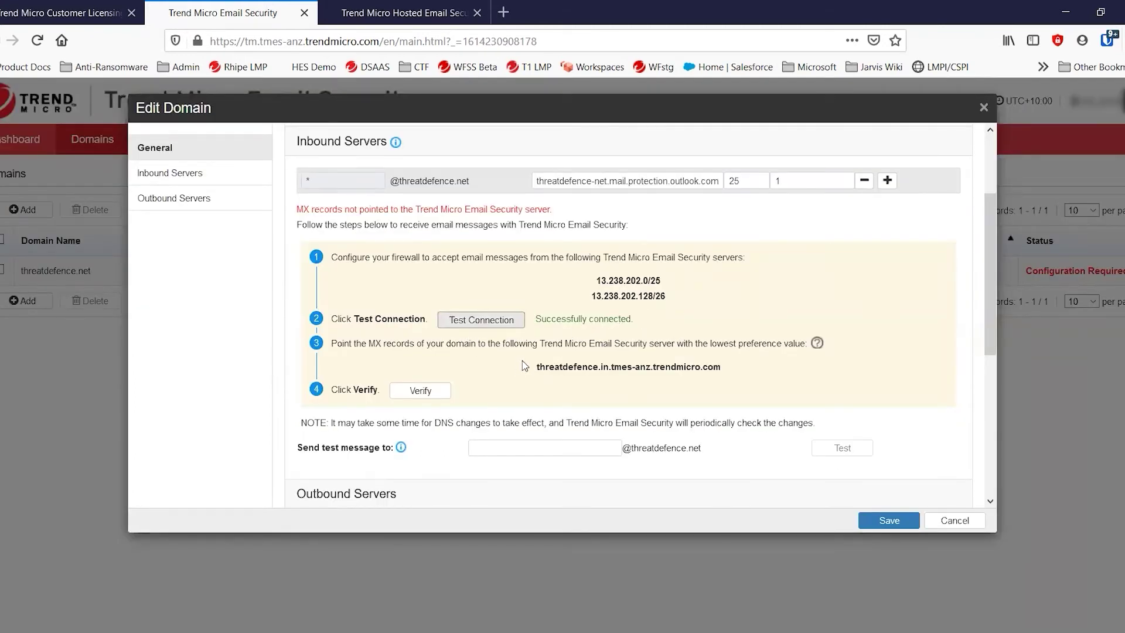
Step: Copy the MX hostname and SPF record spf.tmes.trendmicro.com, then close Edit Domain without saving
{"action": "left_click_drag", "start_coordinate": [529, 366], "coordinate": [732, 372]}
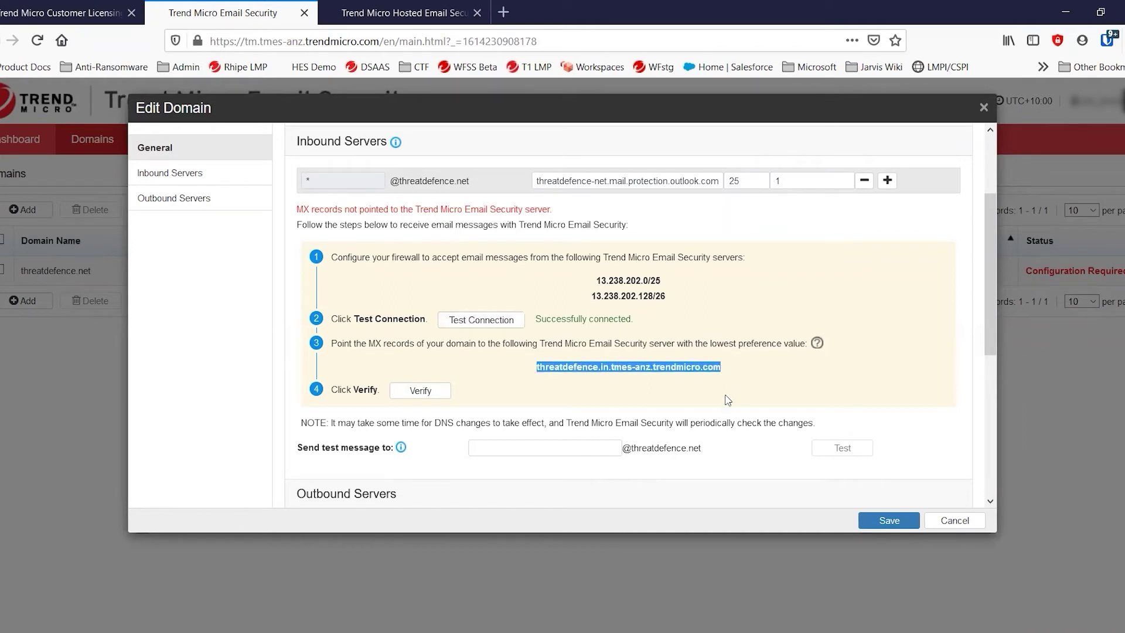
{"action": "left_click", "coordinate": [591, 371]}
{"action": "left_click_drag", "start_coordinate": [598, 367], "coordinate": [536, 368]}
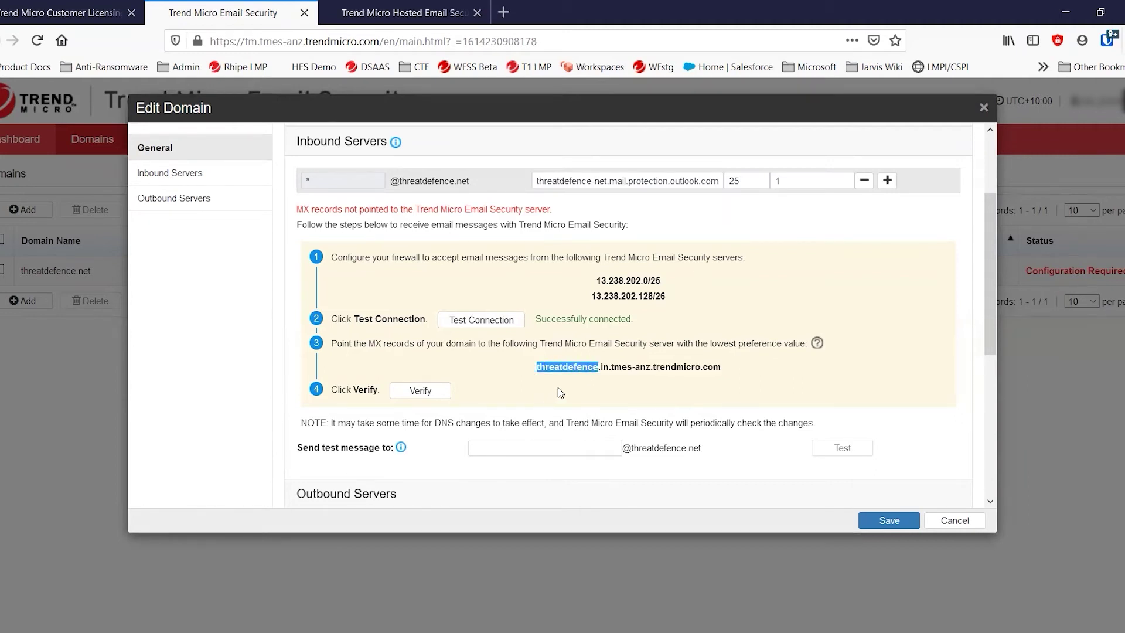
{"action": "left_click", "coordinate": [596, 366]}
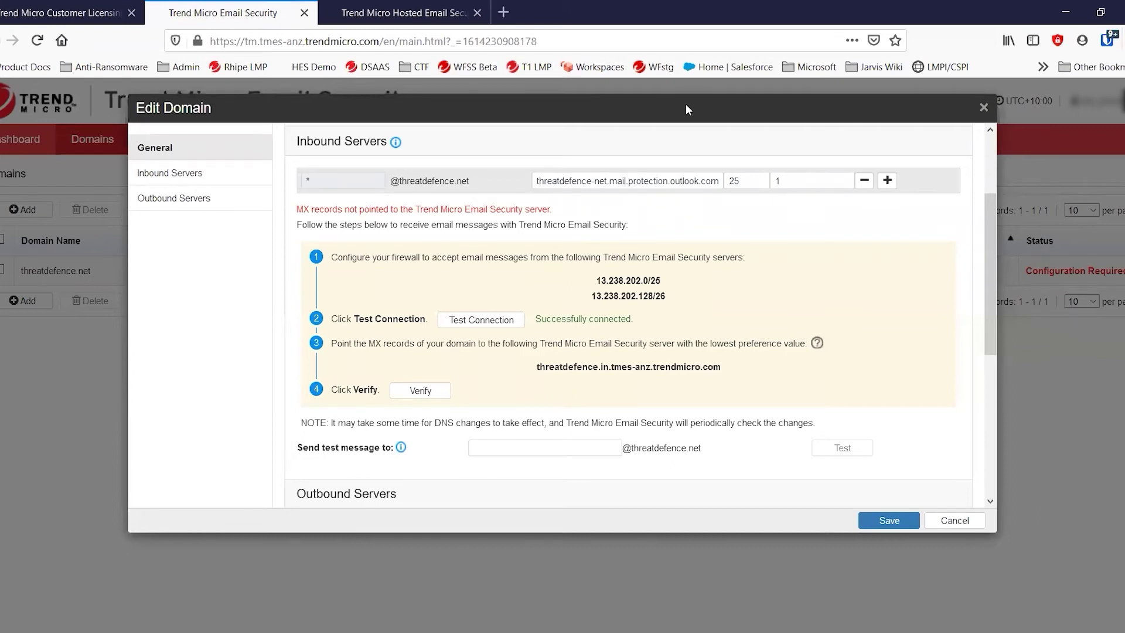
{"action": "scroll", "coordinate": [620, 426], "scroll_direction": "down", "scroll_amount": 3}
{"action": "scroll", "coordinate": [620, 426], "scroll_direction": "down", "scroll_amount": 3}
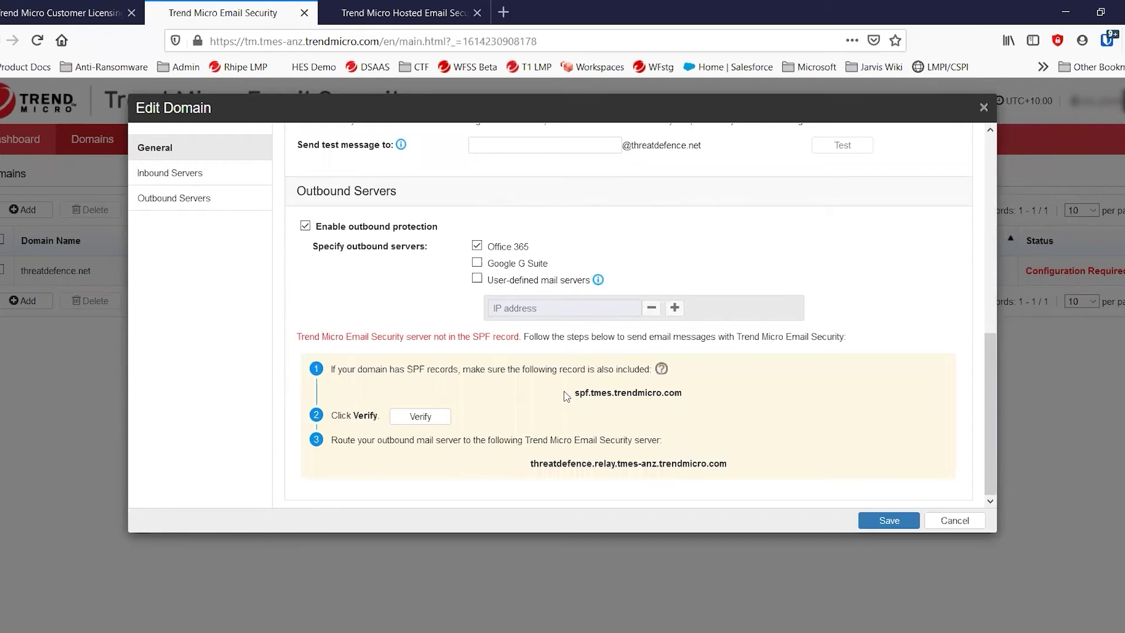
{"action": "left_click_drag", "start_coordinate": [568, 396], "coordinate": [697, 388]}
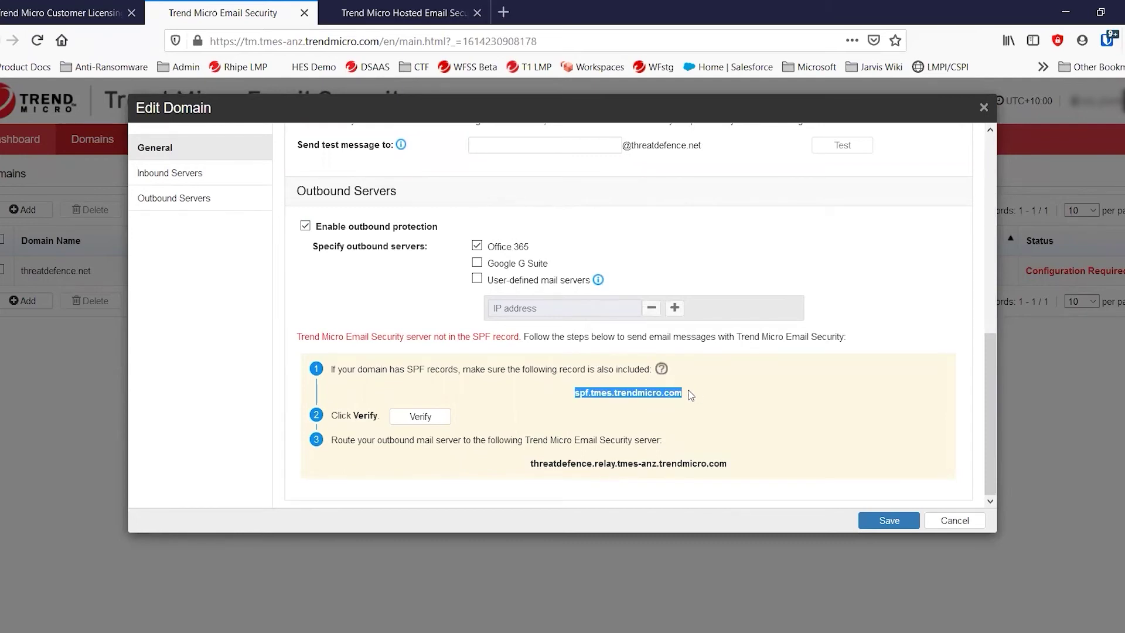
{"action": "left_click_drag", "start_coordinate": [531, 466], "coordinate": [594, 463]}
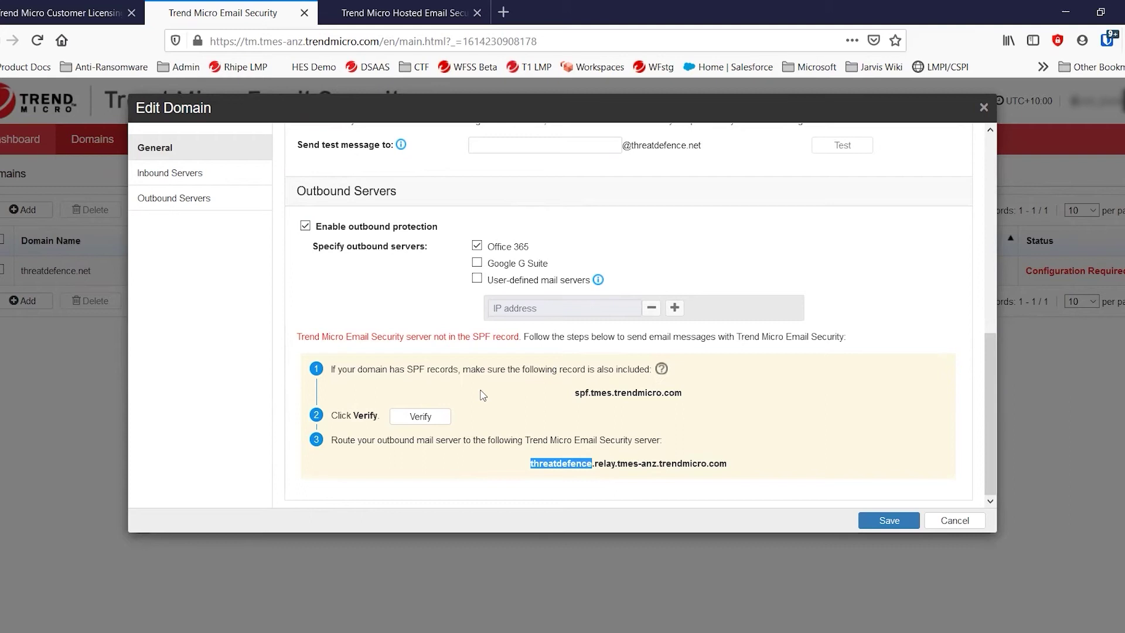
{"action": "key", "text": "Escape"}
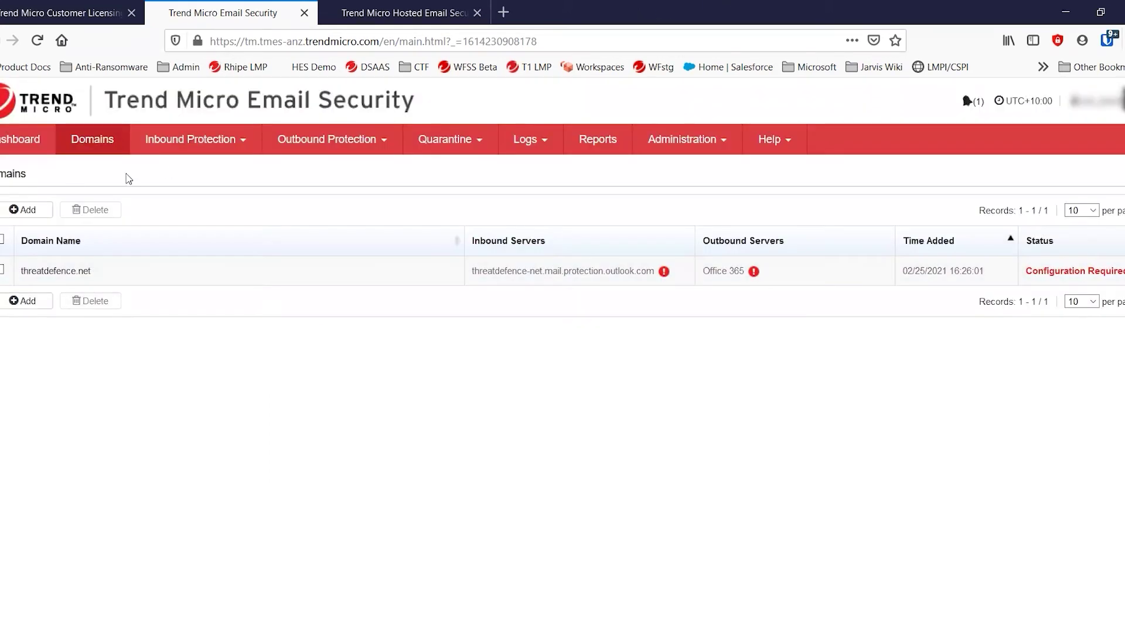
Step: Browse the inbound Virus Policy and Spam Policy rules, ending on the four Content Filtering rules
{"action": "left_click", "coordinate": [221, 140]}
{"action": "mouse_move", "coordinate": [198, 197]}
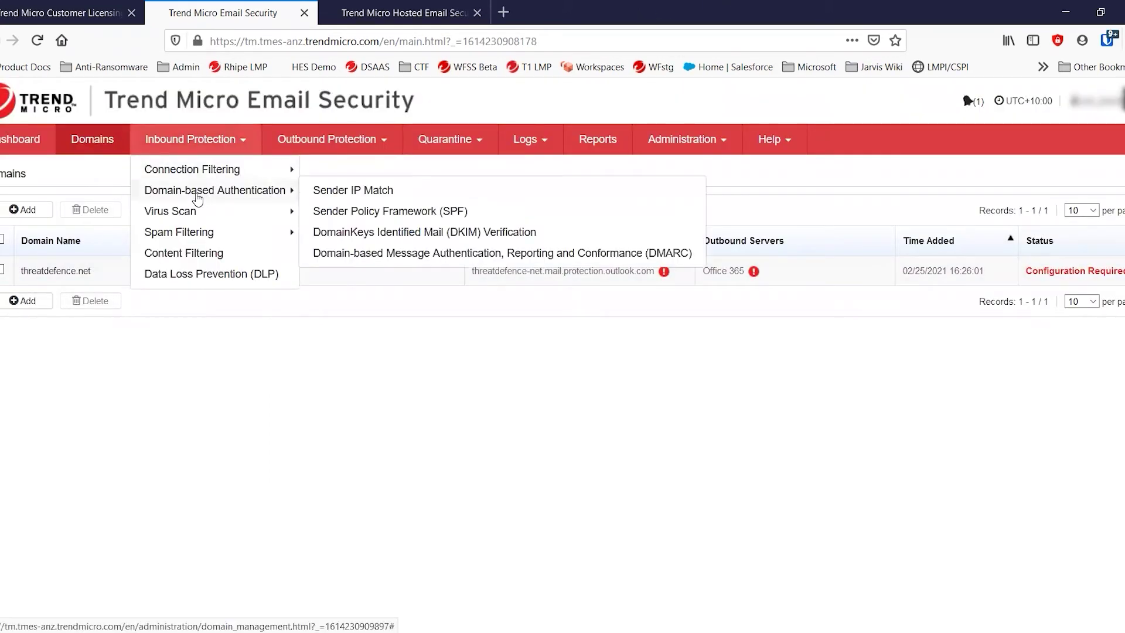
{"action": "mouse_move", "coordinate": [217, 212]}
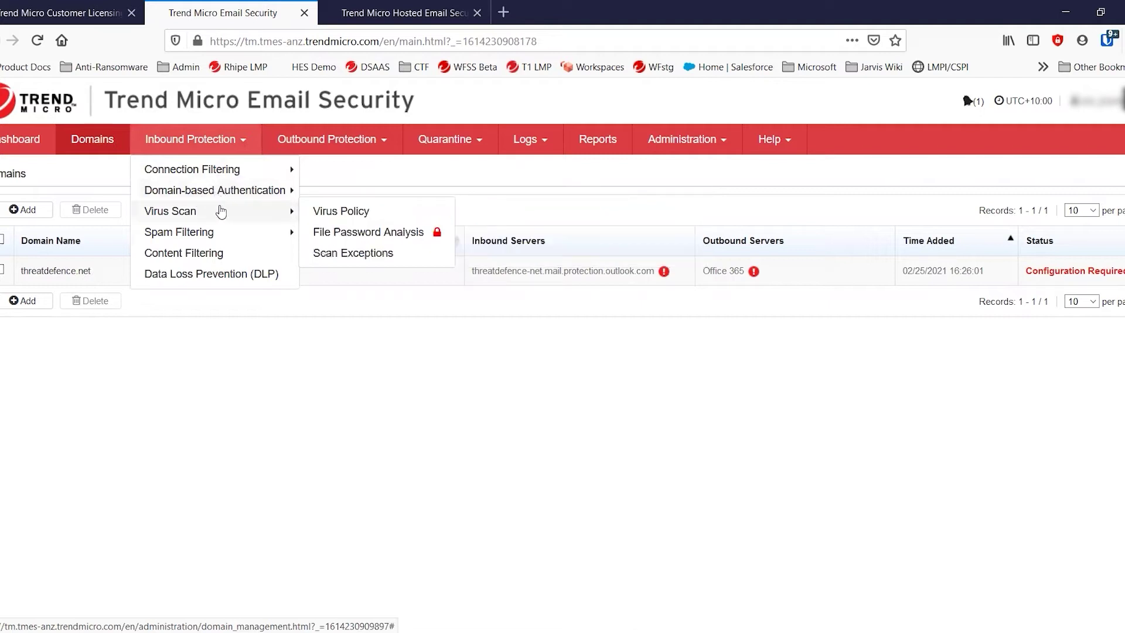
{"action": "left_click", "coordinate": [348, 211]}
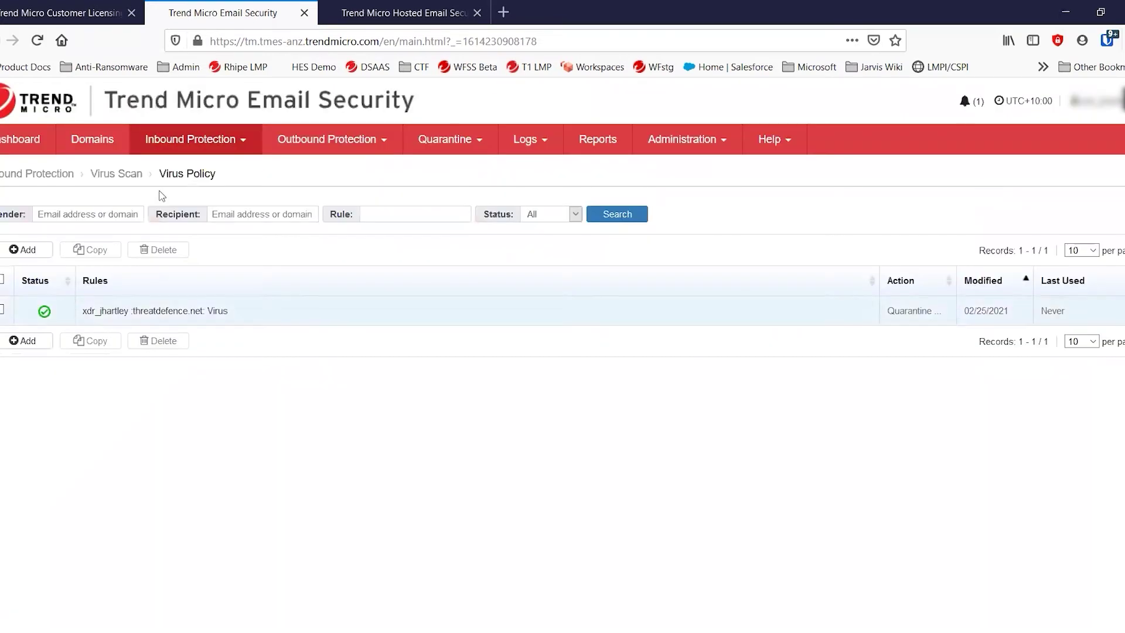
{"action": "mouse_move", "coordinate": [230, 157]}
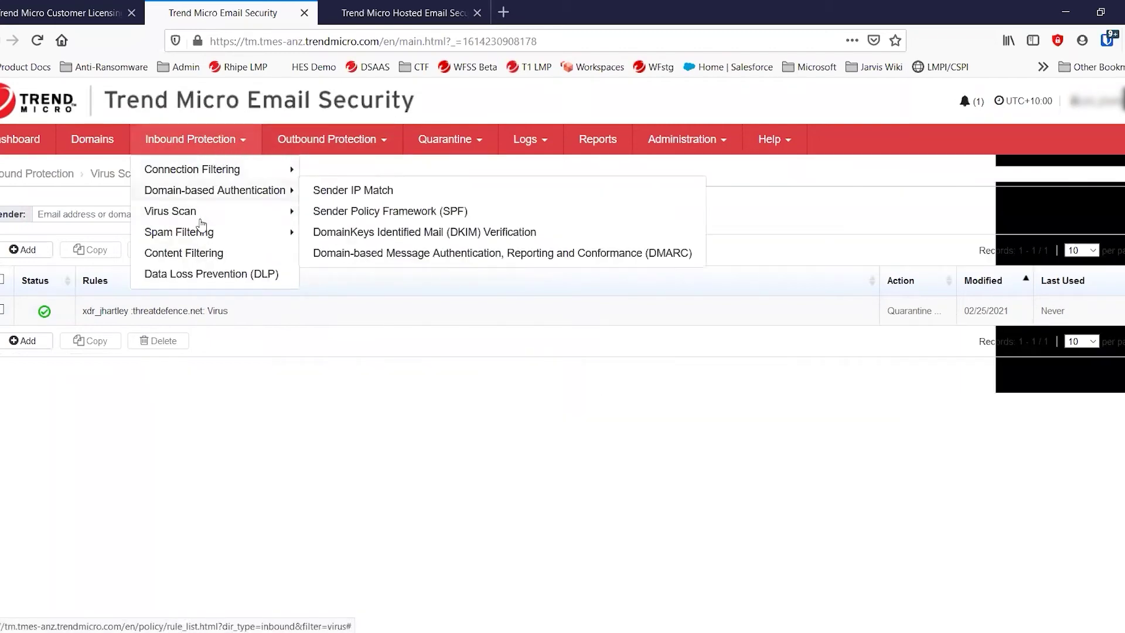
{"action": "mouse_move", "coordinate": [200, 232]}
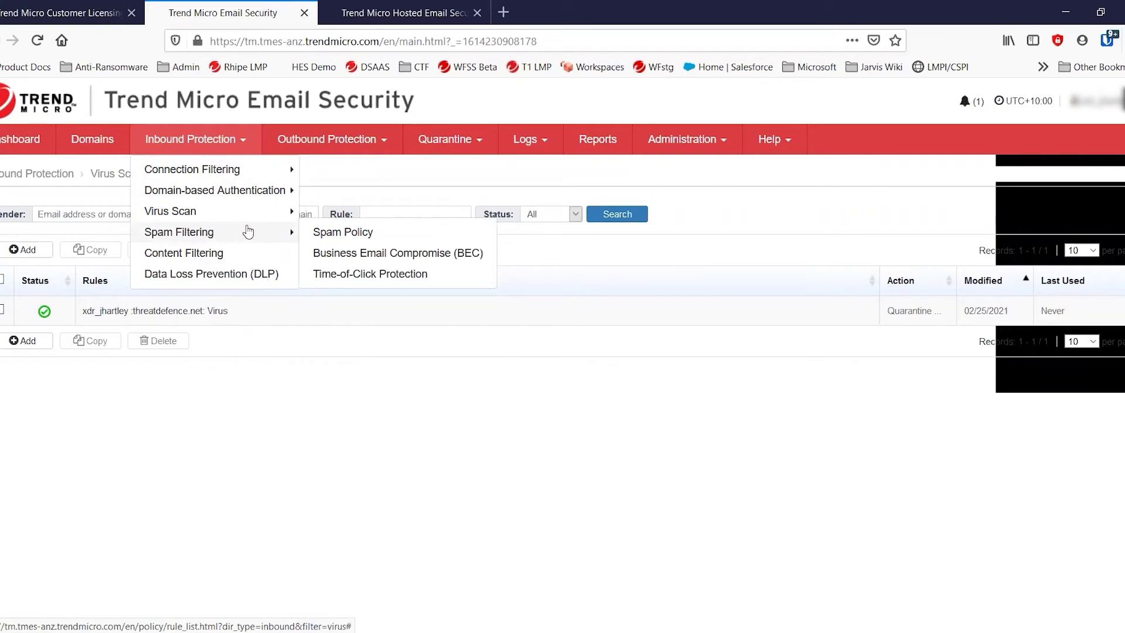
{"action": "left_click", "coordinate": [327, 234]}
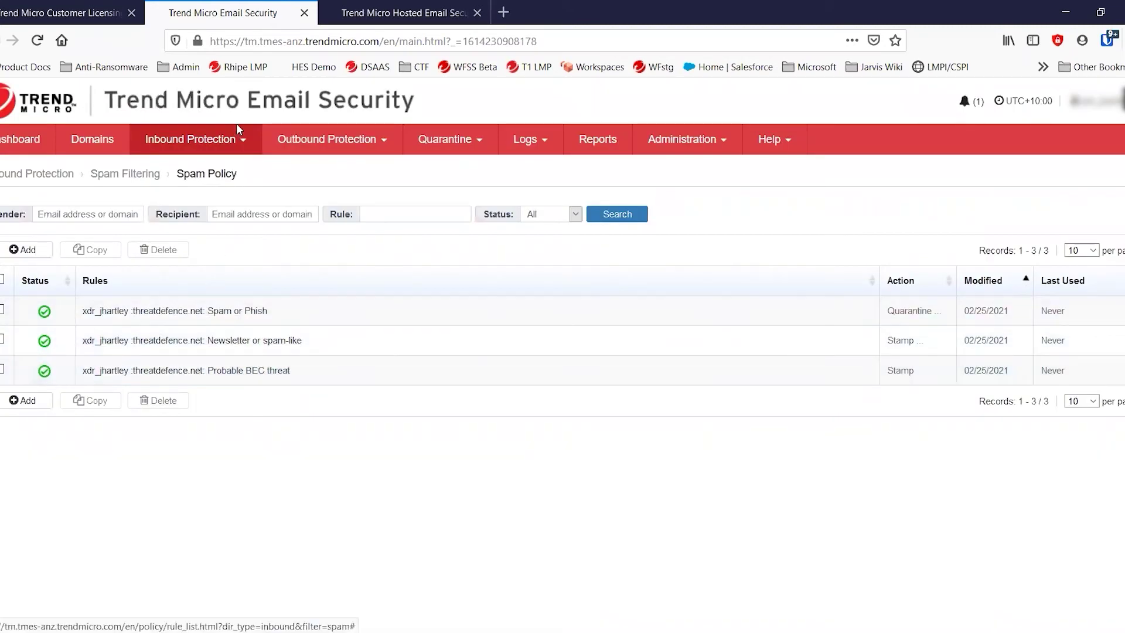
{"action": "mouse_move", "coordinate": [237, 129]}
{"action": "left_click", "coordinate": [201, 254]}
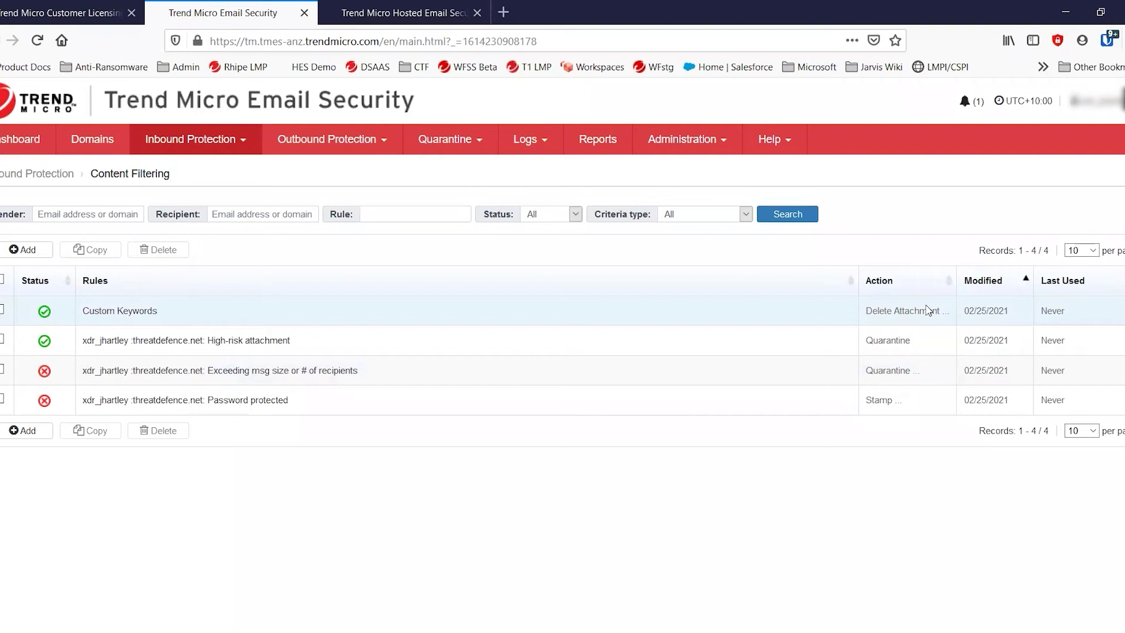
Step: Review the outbound spam filtering rules, then the outbound content filtering rules (High-risk attachment, Exceeding msg size)
{"action": "mouse_move", "coordinate": [351, 139]}
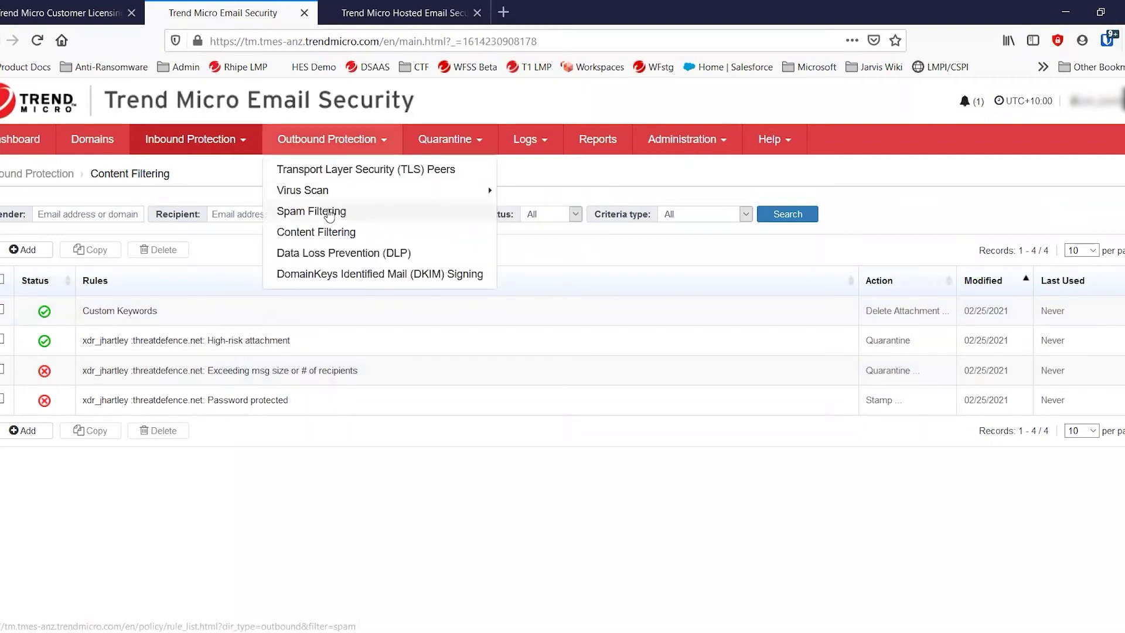
{"action": "left_click", "coordinate": [329, 213]}
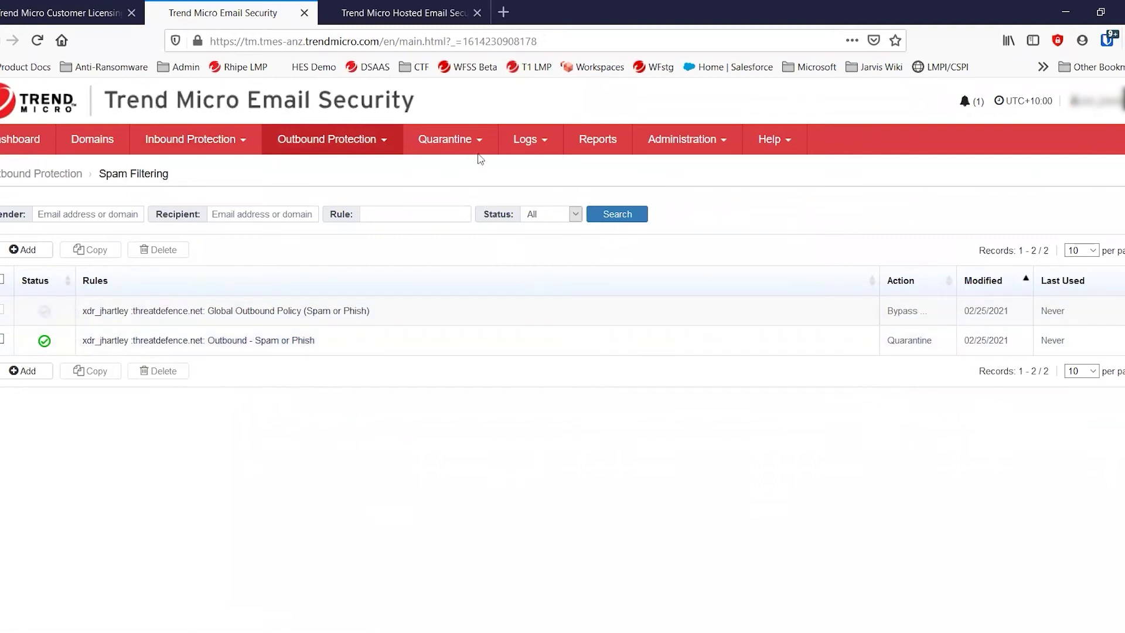
{"action": "mouse_move", "coordinate": [429, 146]}
{"action": "mouse_move", "coordinate": [369, 147]}
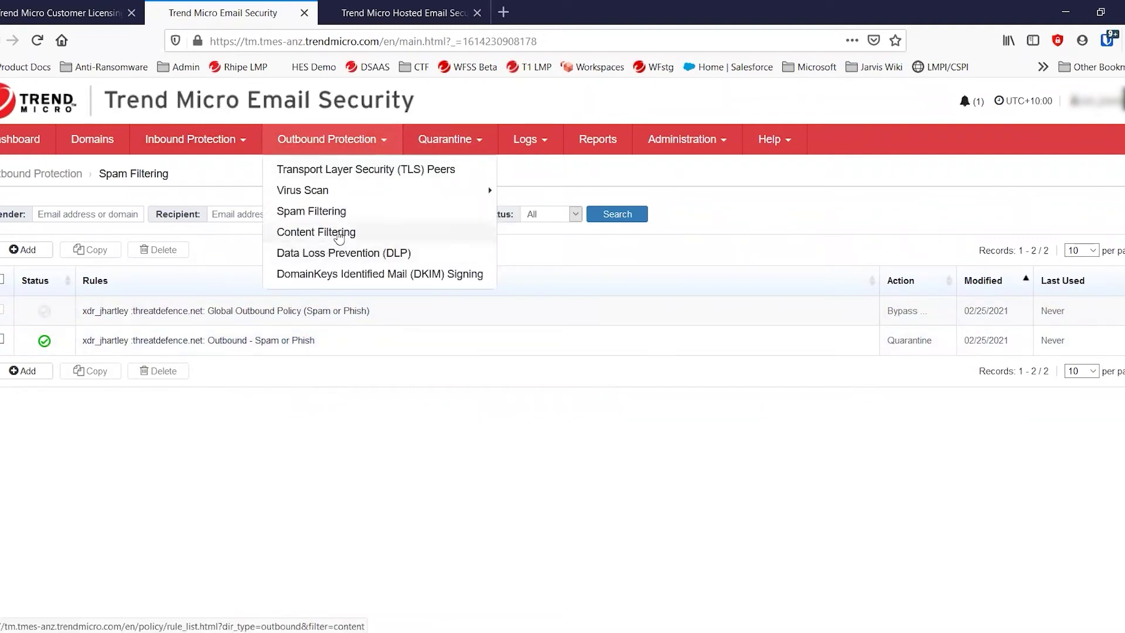
{"action": "left_click", "coordinate": [338, 235]}
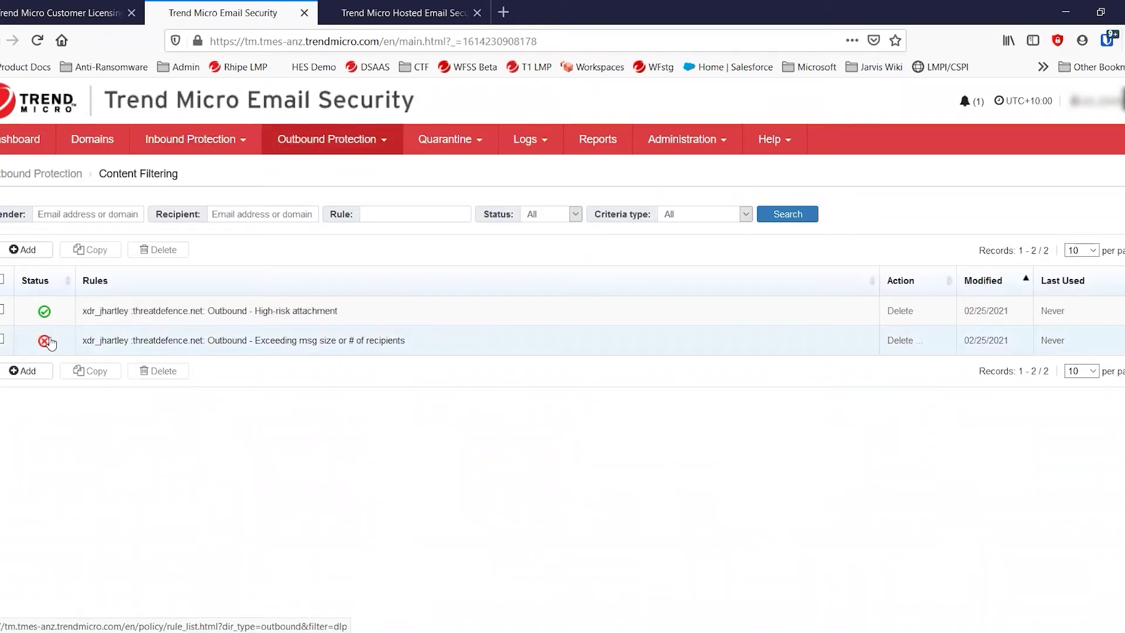
Step: Check the old Hosted Email Security dashboard, then return to the Trend Micro Email Security console
{"action": "left_click", "coordinate": [406, 14]}
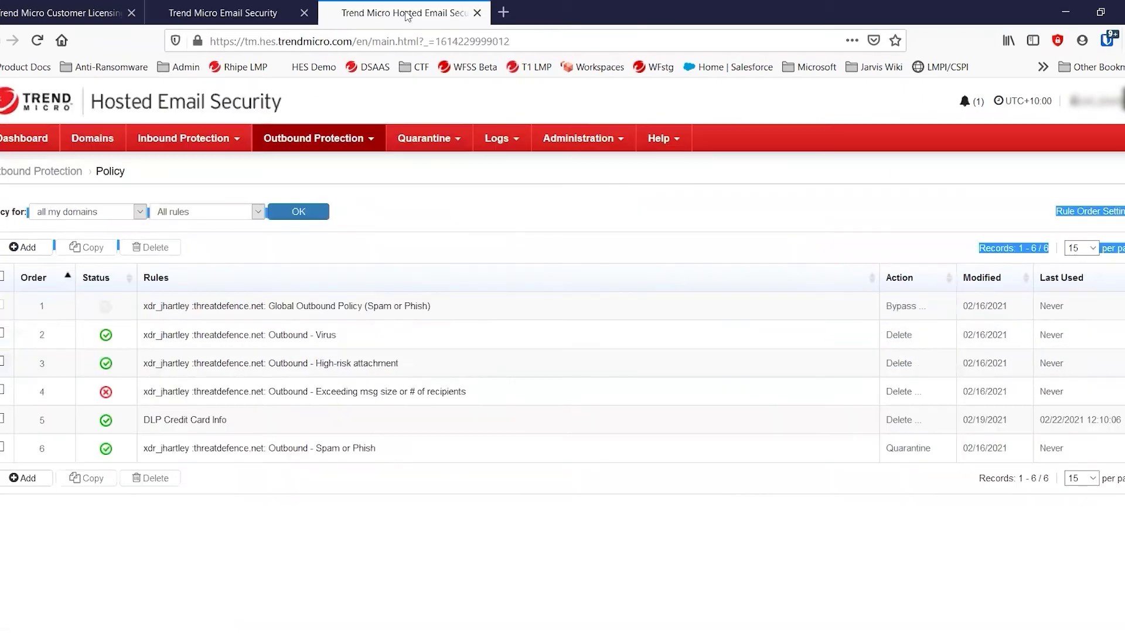
{"action": "left_click", "coordinate": [41, 145]}
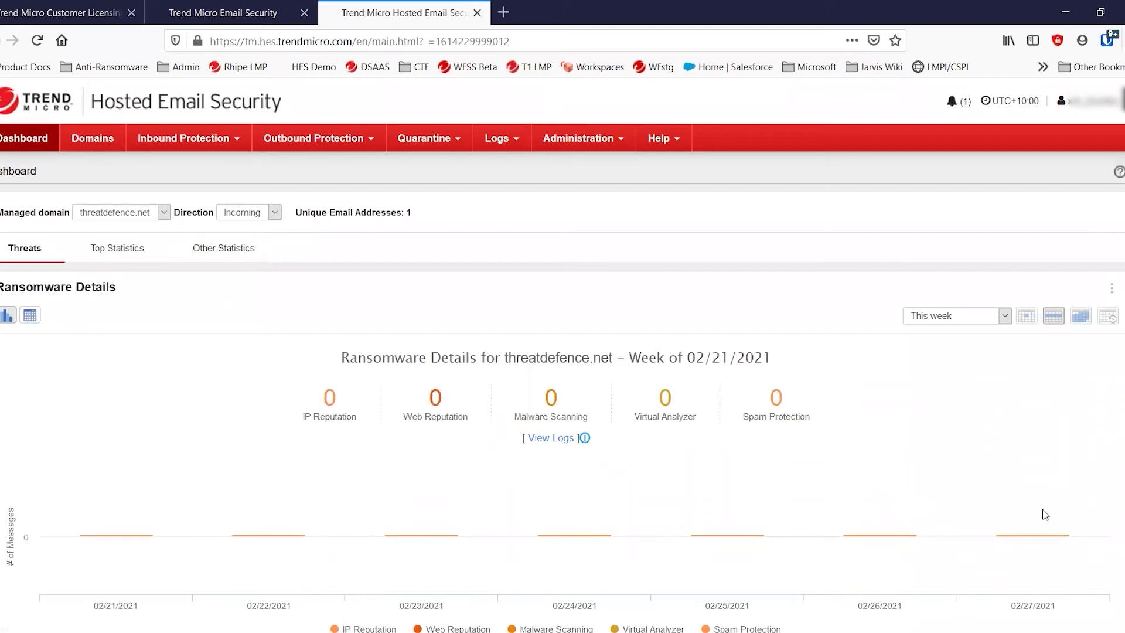
{"action": "left_click", "coordinate": [243, 17]}
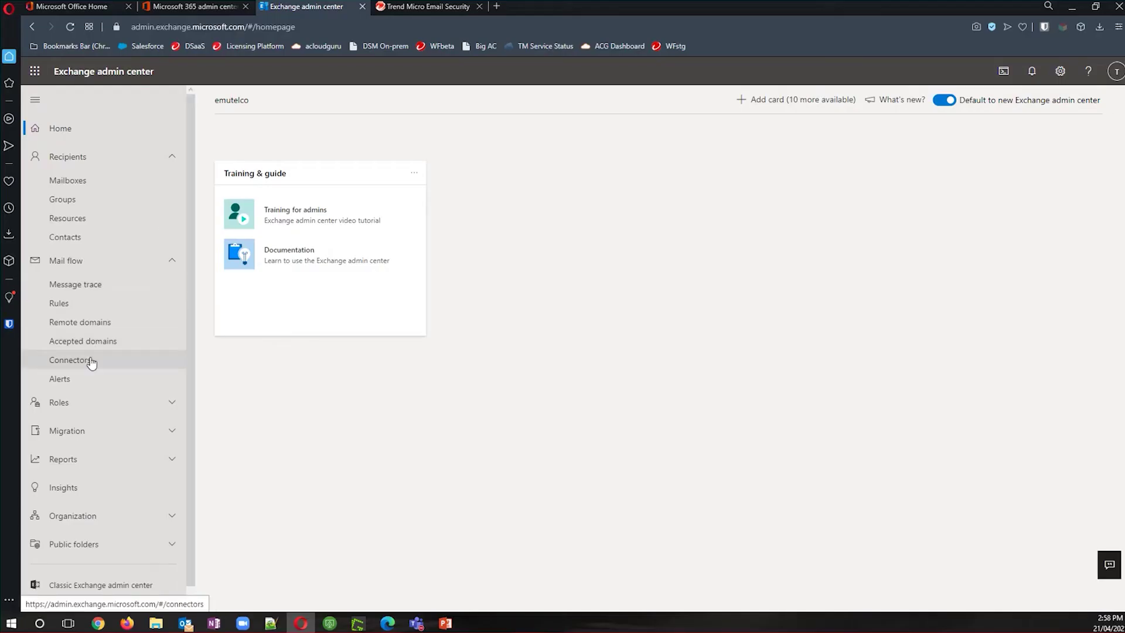
Step: Inspect the HES Inbound and Outbound connectors, noting the relay.hes.trendmicro.com smart host
{"action": "left_click", "coordinate": [88, 360]}
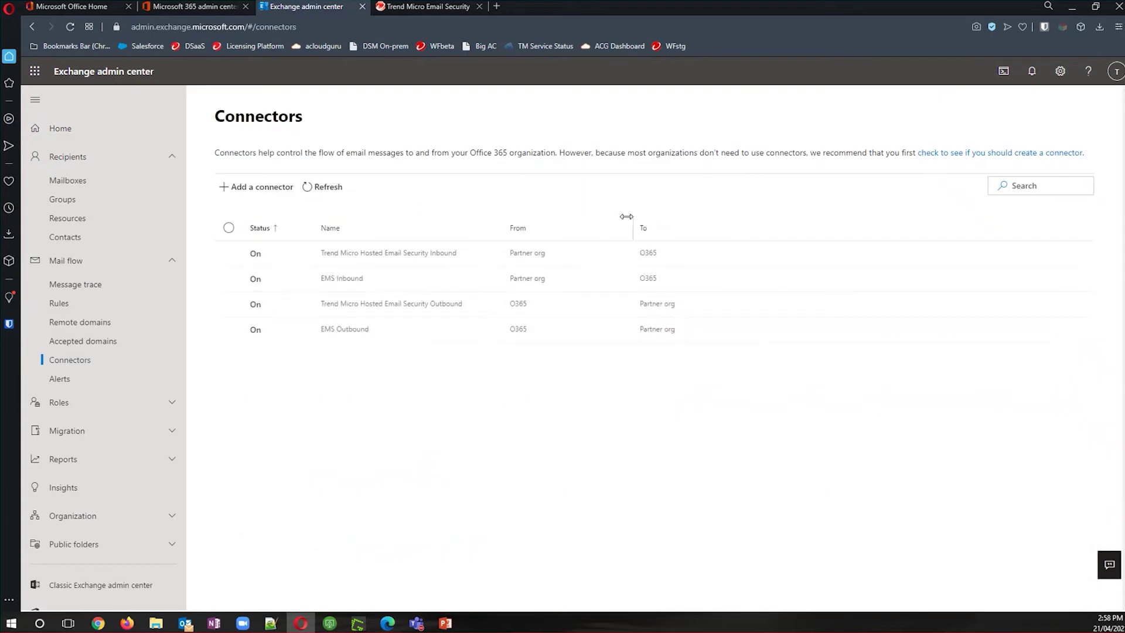
{"action": "left_click", "coordinate": [426, 259]}
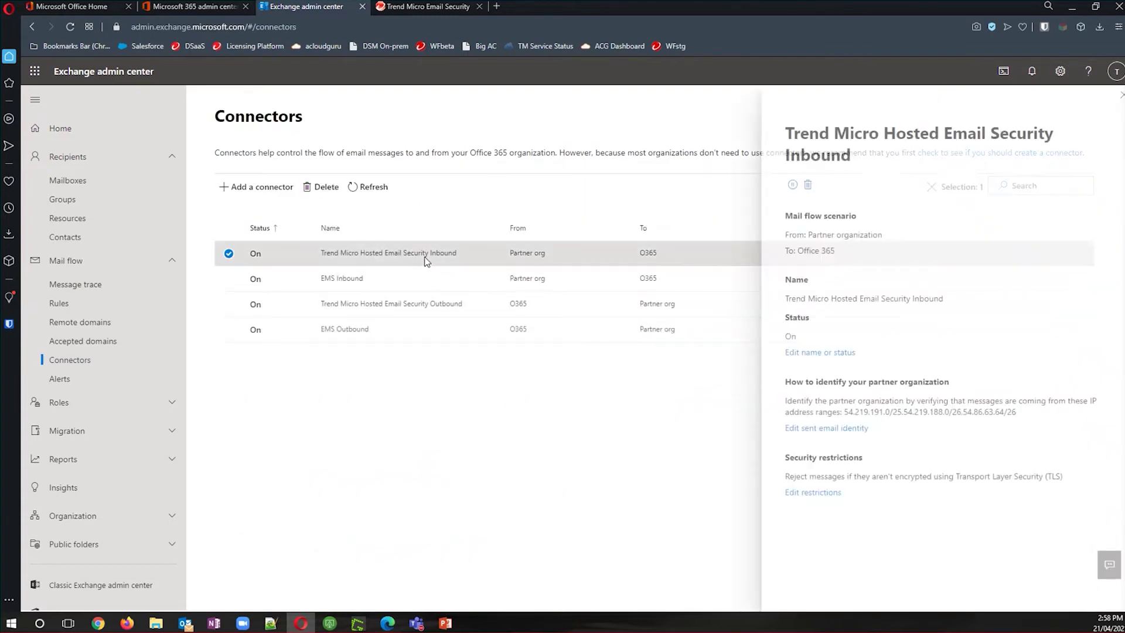
{"action": "left_click", "coordinate": [422, 308]}
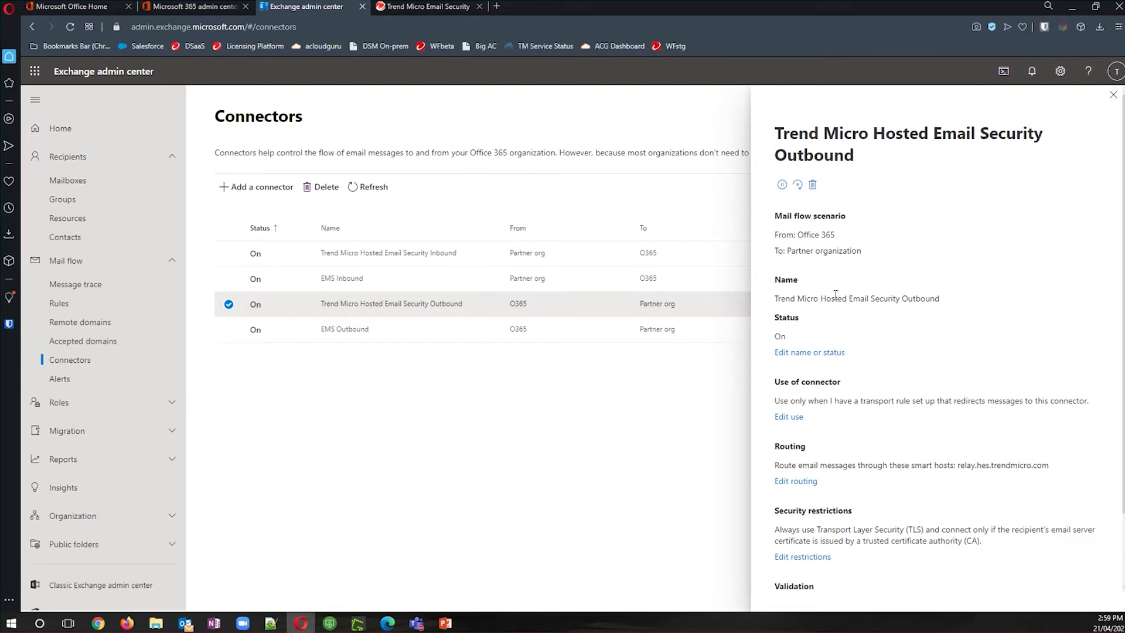
{"action": "left_click_drag", "start_coordinate": [785, 400], "coordinate": [949, 419]}
{"action": "left_click", "coordinate": [967, 461]}
{"action": "left_click_drag", "start_coordinate": [954, 465], "coordinate": [1034, 478]}
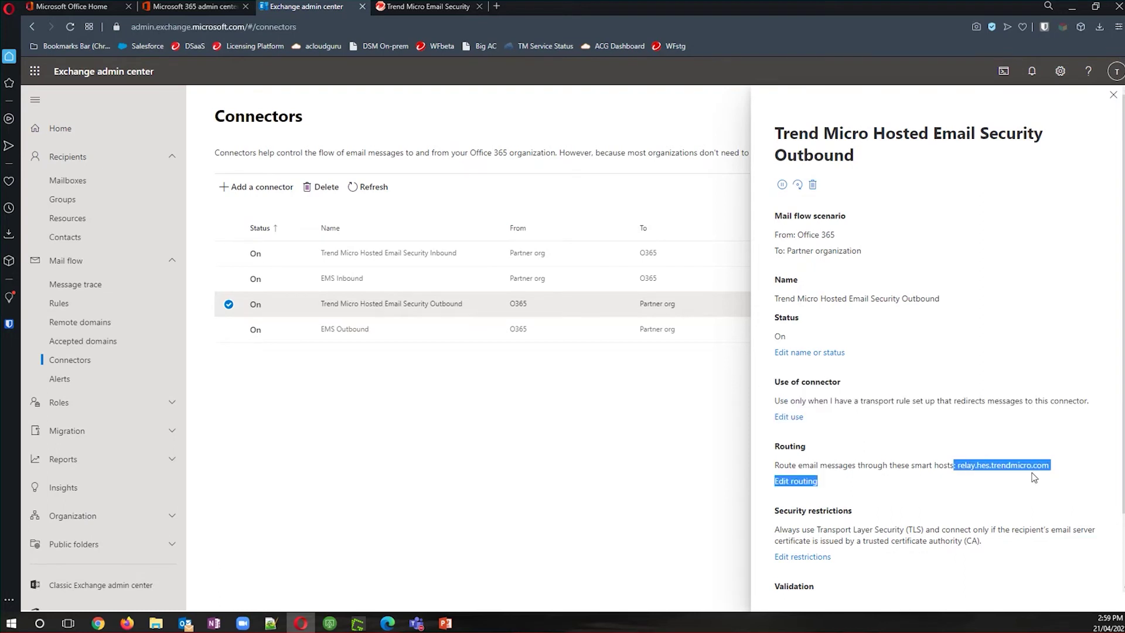
{"action": "left_click", "coordinate": [988, 497]}
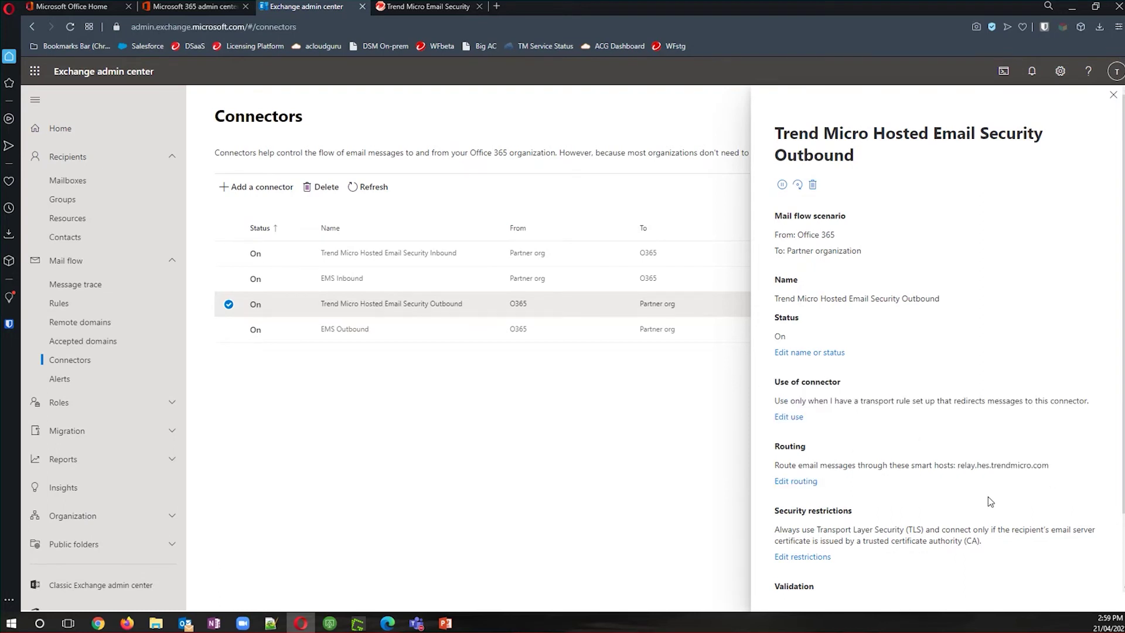
Step: Match the EMS Outbound connector's smart host against threatdefence.relay.tmes-anz.trendmicro.com in Email Security
{"action": "left_click", "coordinate": [356, 331]}
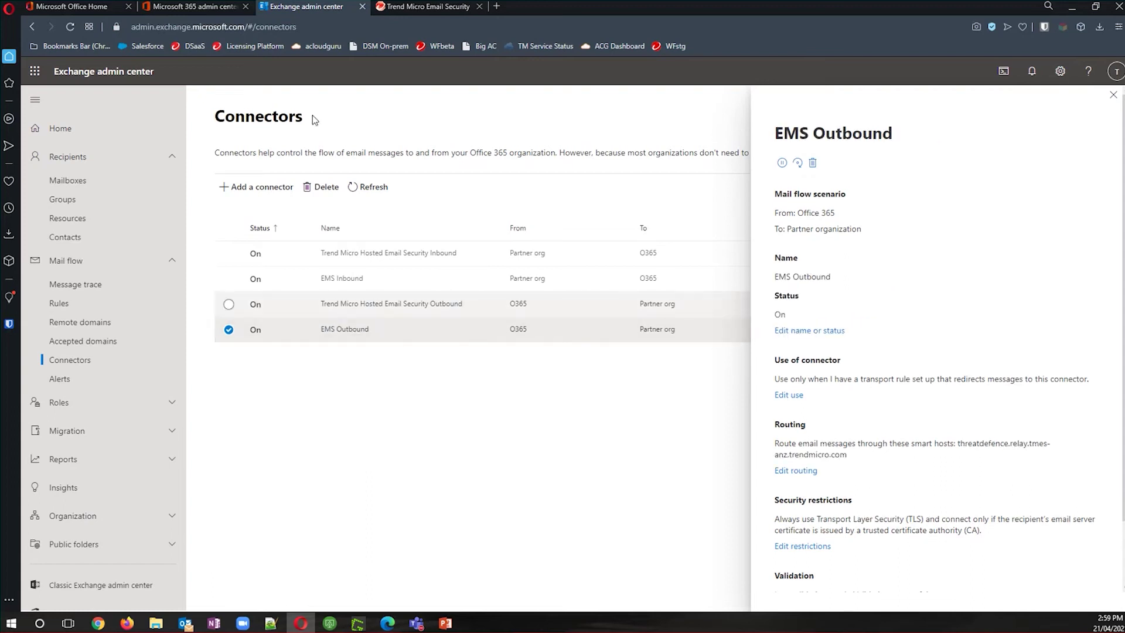
{"action": "left_click", "coordinate": [403, 9]}
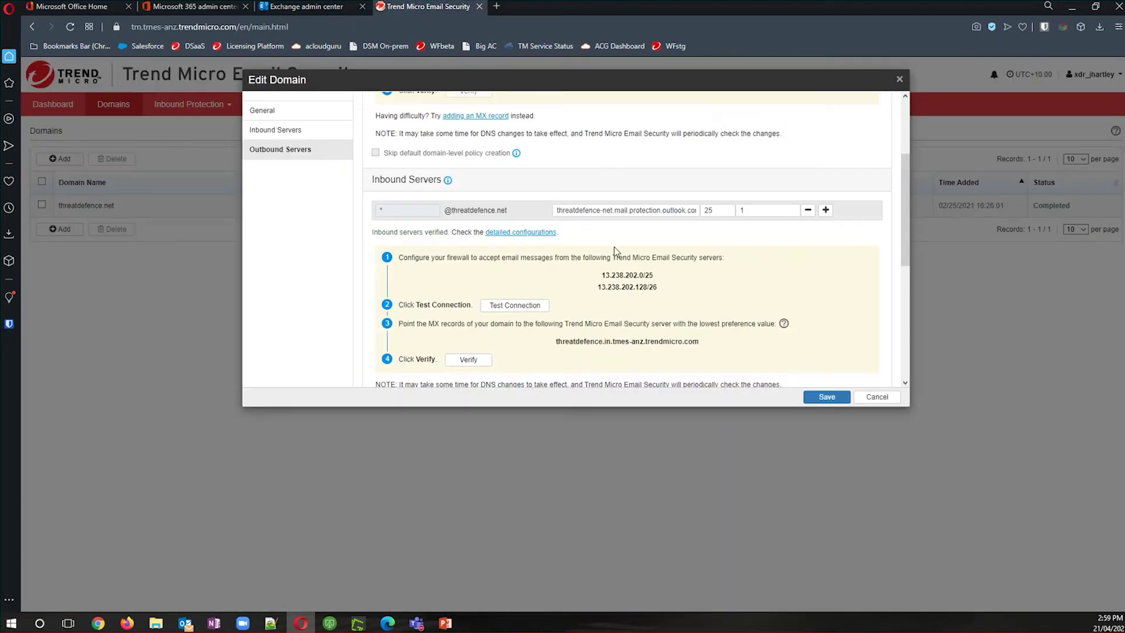
{"action": "scroll", "coordinate": [617, 252], "scroll_direction": "down", "scroll_amount": 5}
{"action": "left_click", "coordinate": [549, 351]}
{"action": "left_click_drag", "start_coordinate": [550, 351], "coordinate": [723, 356]}
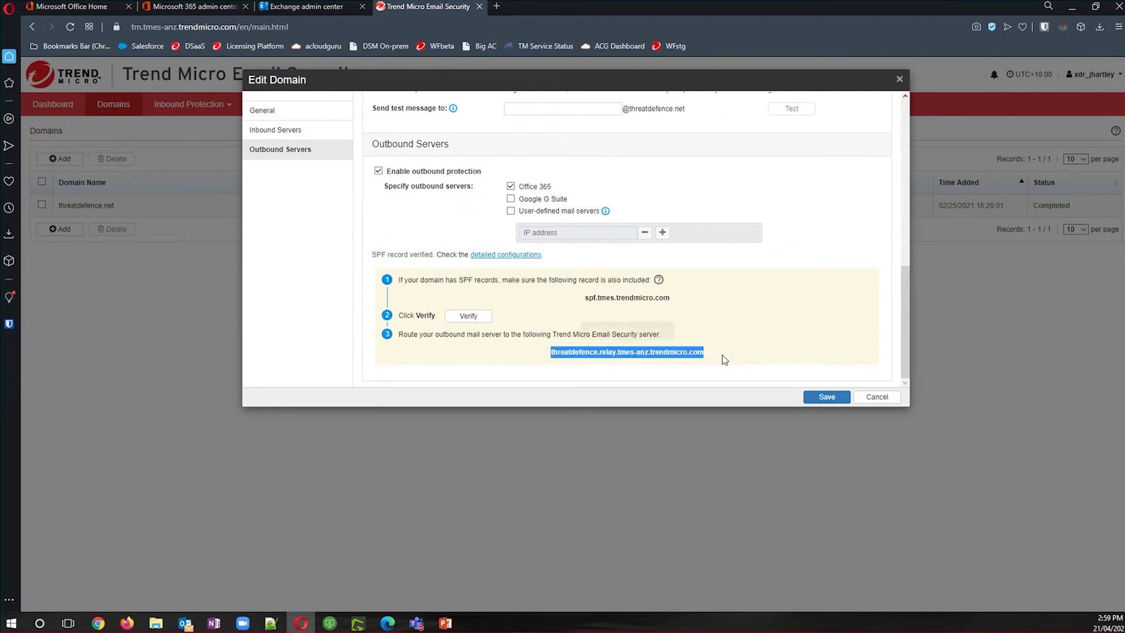
{"action": "left_click", "coordinate": [309, 8]}
{"action": "left_click_drag", "start_coordinate": [950, 444], "coordinate": [1016, 455]}
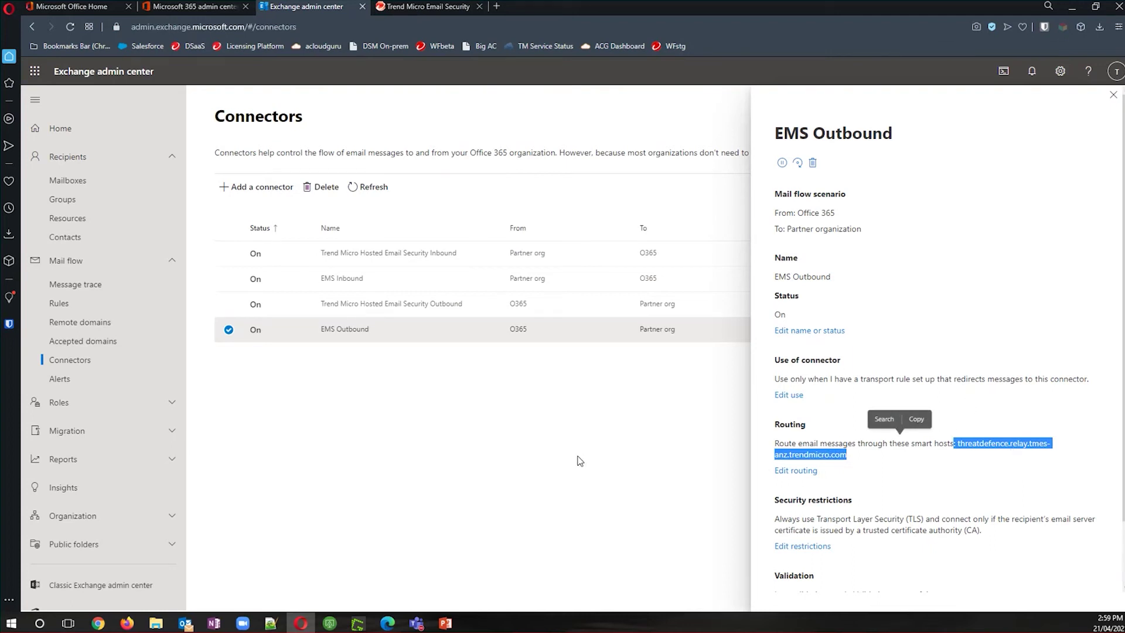
{"action": "left_click", "coordinate": [1113, 94]}
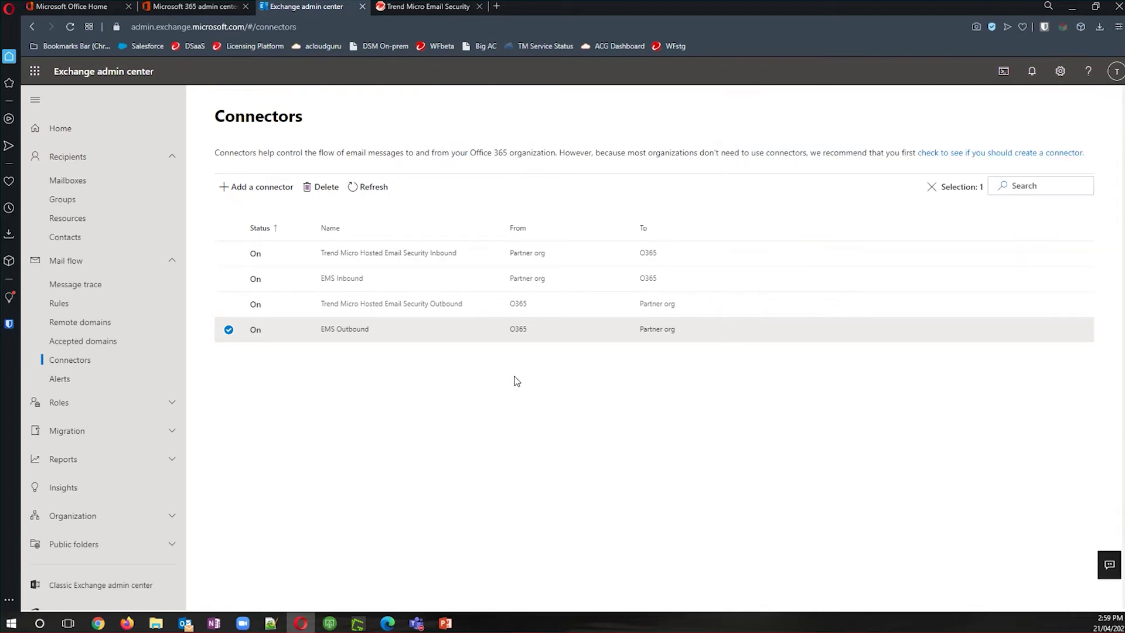
Step: Compare the EMS Inbound connector's IP range with the ranges in Email Security's domain settings
{"action": "left_click", "coordinate": [370, 280]}
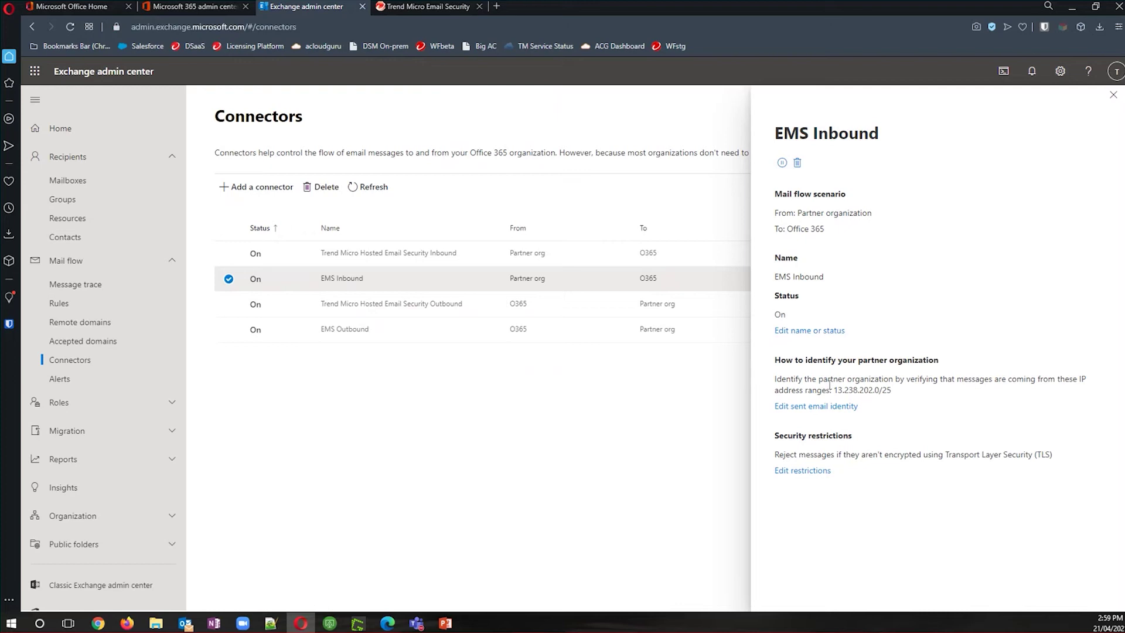
{"action": "left_click_drag", "start_coordinate": [829, 390], "coordinate": [879, 381]}
{"action": "left_click", "coordinate": [919, 413]}
{"action": "left_click", "coordinate": [415, 8]}
{"action": "scroll", "coordinate": [535, 258], "scroll_direction": "up", "scroll_amount": 10}
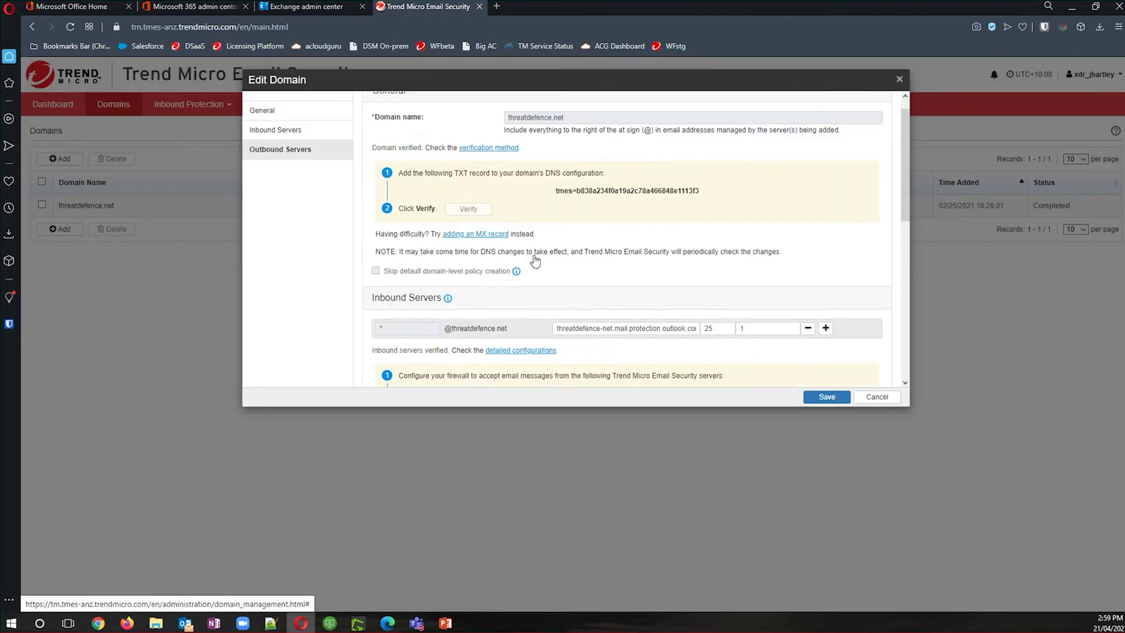
{"action": "scroll", "coordinate": [535, 261], "scroll_direction": "down", "scroll_amount": 3}
{"action": "left_click_drag", "start_coordinate": [601, 216], "coordinate": [672, 231]}
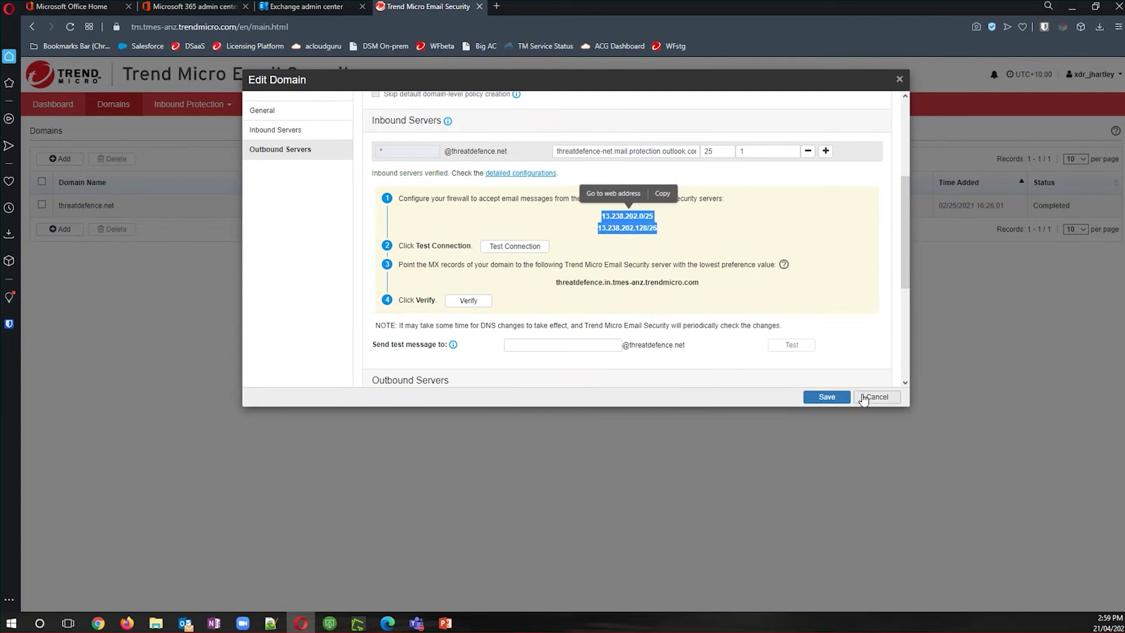
{"action": "left_click", "coordinate": [305, 7]}
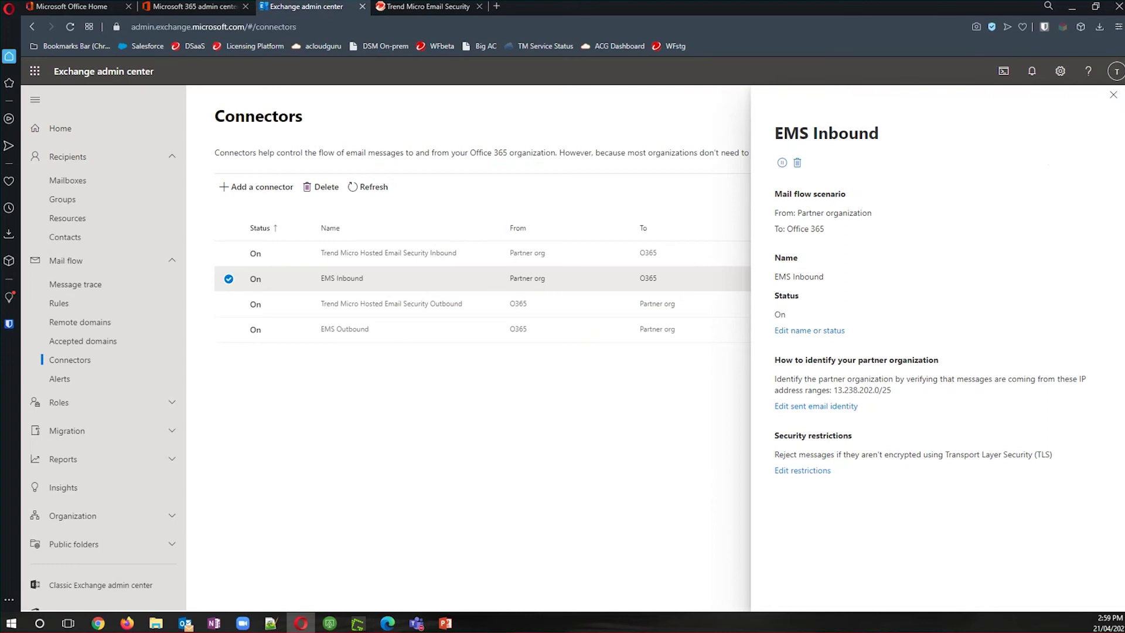
{"action": "left_click", "coordinate": [1113, 95]}
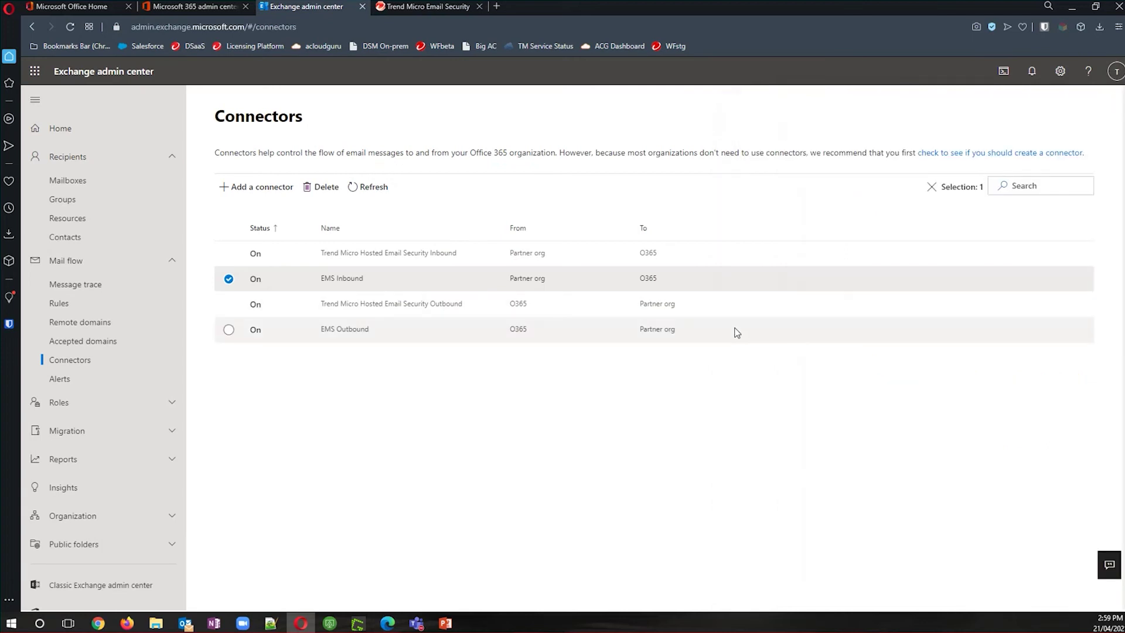
Step: Compare the sender IP ranges of the HES Spam Bypass and EMS Spam Bypass mail flow rules
{"action": "left_click", "coordinate": [69, 306]}
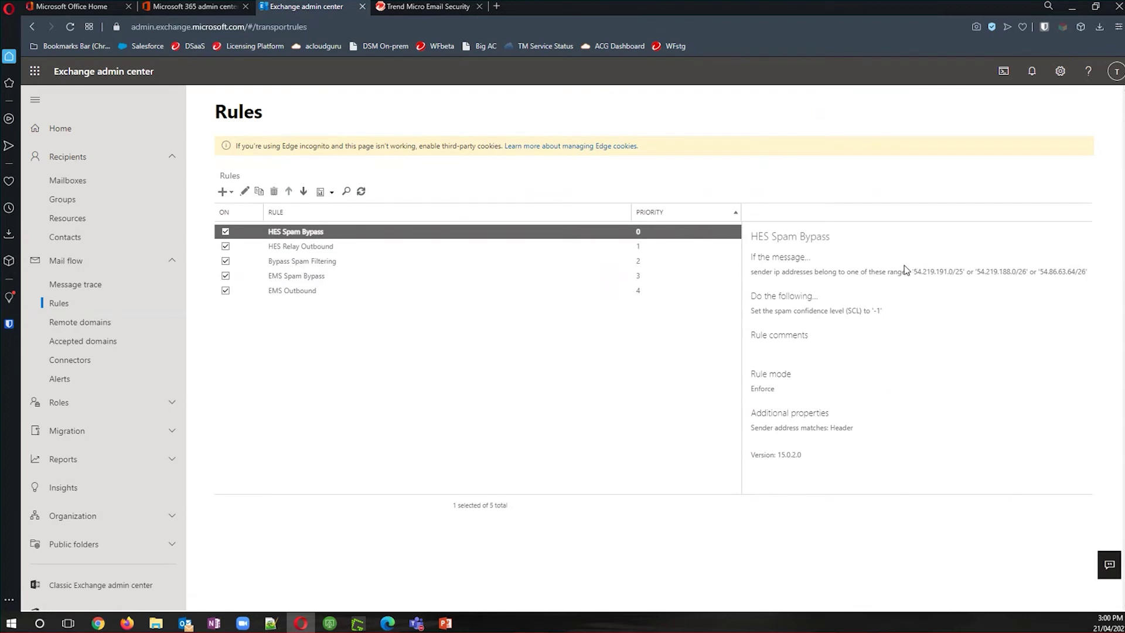
{"action": "left_click_drag", "start_coordinate": [905, 267], "coordinate": [1088, 271]}
{"action": "left_click", "coordinate": [917, 322]}
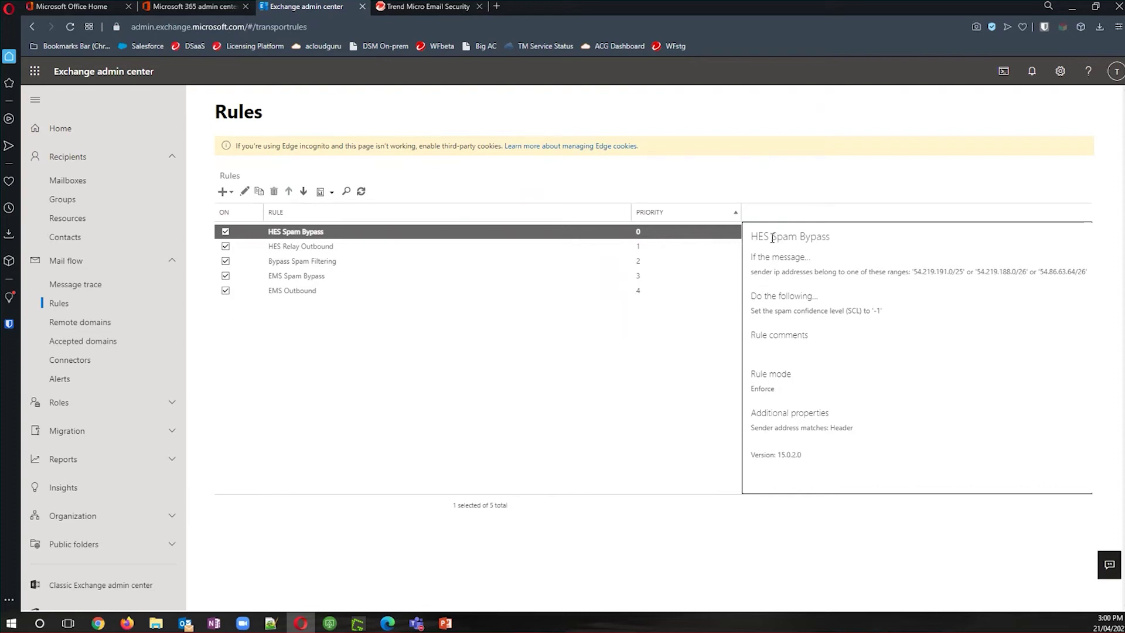
{"action": "left_click", "coordinate": [322, 278]}
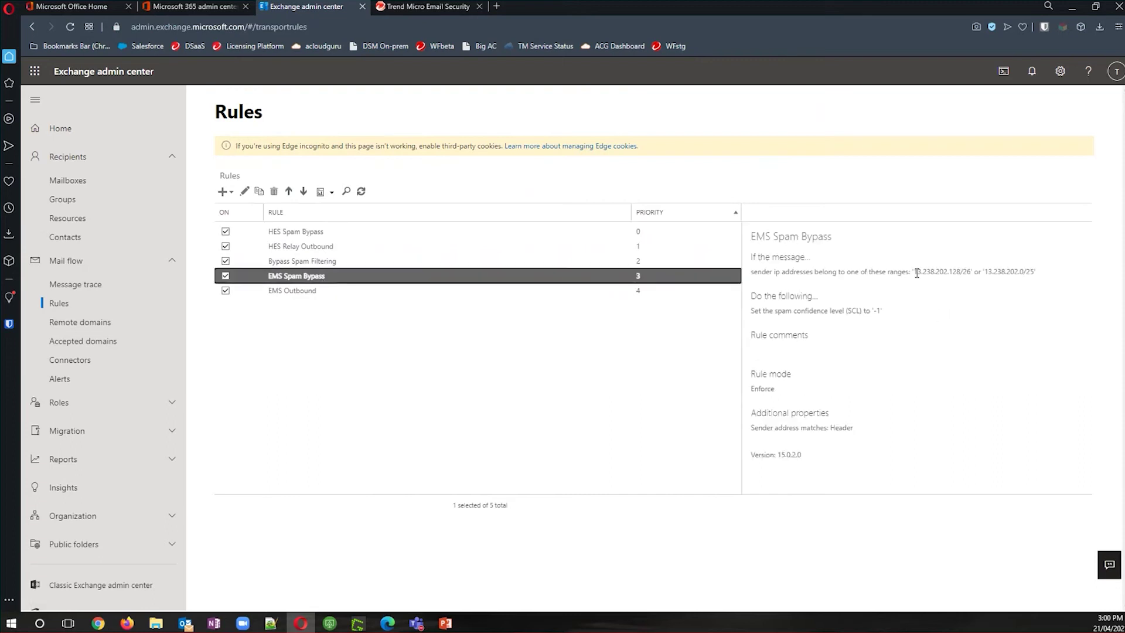
{"action": "left_click_drag", "start_coordinate": [917, 273], "coordinate": [1047, 275]}
{"action": "left_click", "coordinate": [990, 323]}
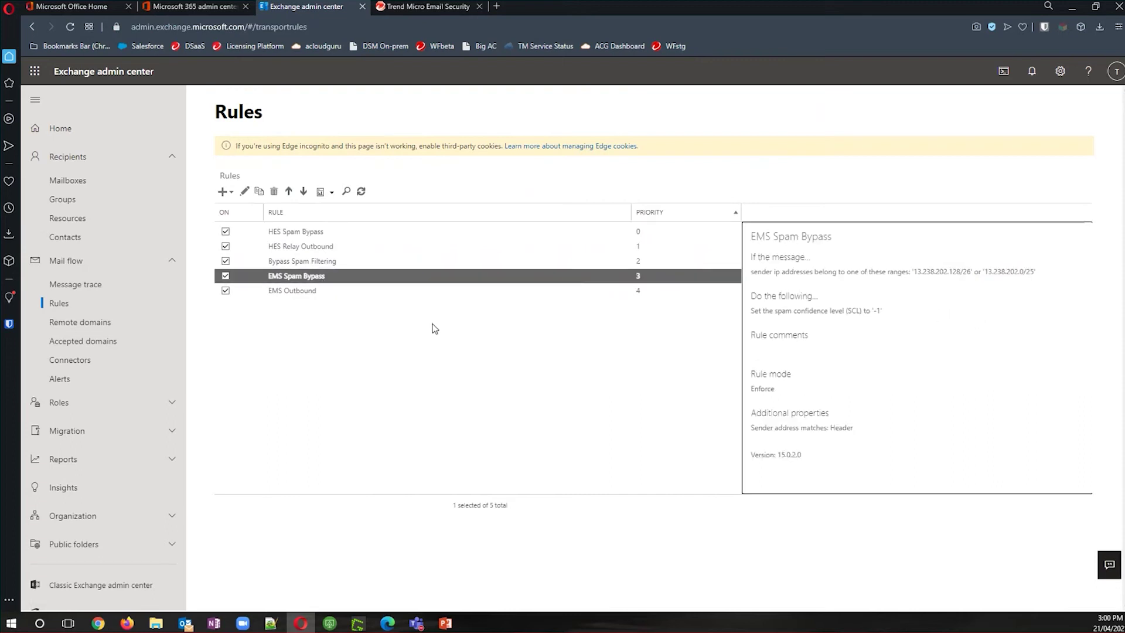
{"action": "left_click", "coordinate": [326, 318]}
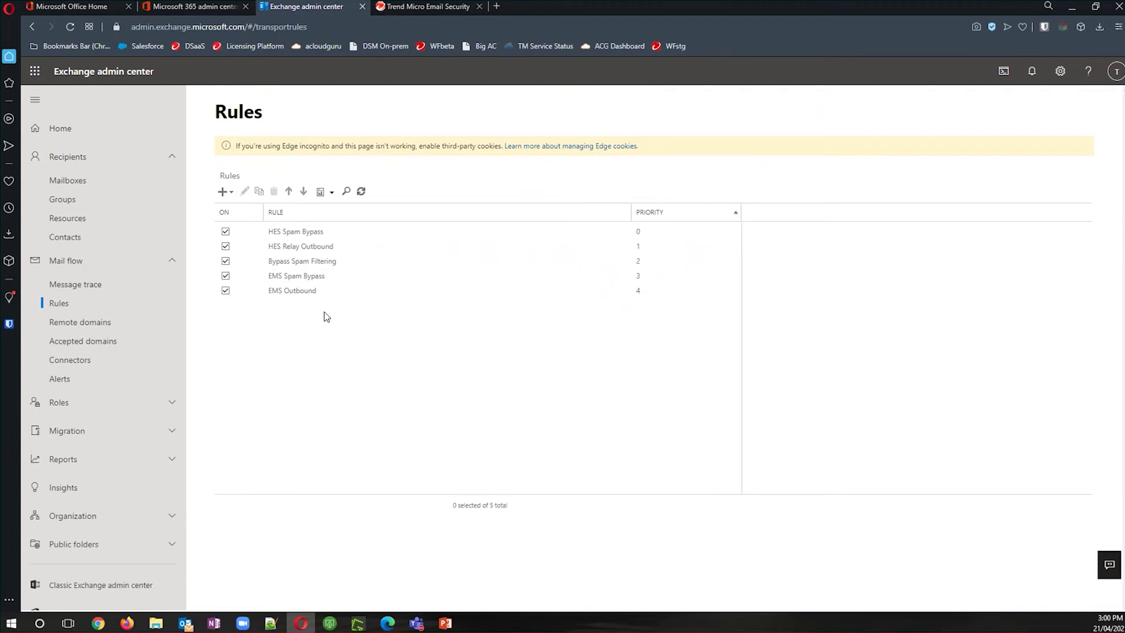
Step: Recheck the HES Spam Bypass rule, then read the EMS Outbound rule details
{"action": "left_click", "coordinate": [304, 233]}
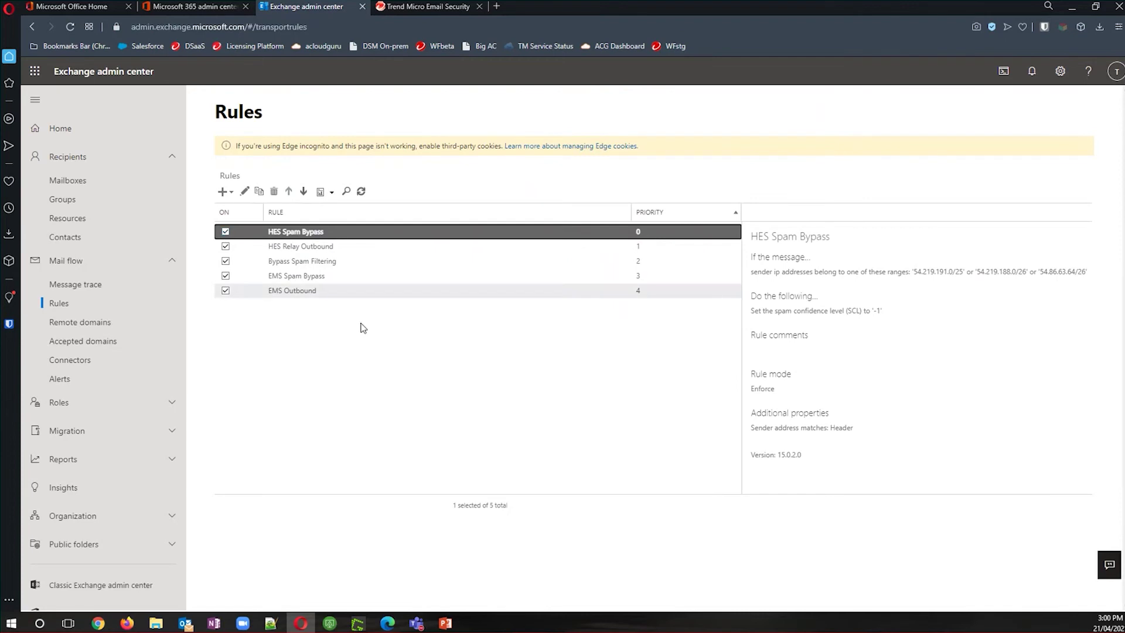
{"action": "left_click", "coordinate": [388, 356]}
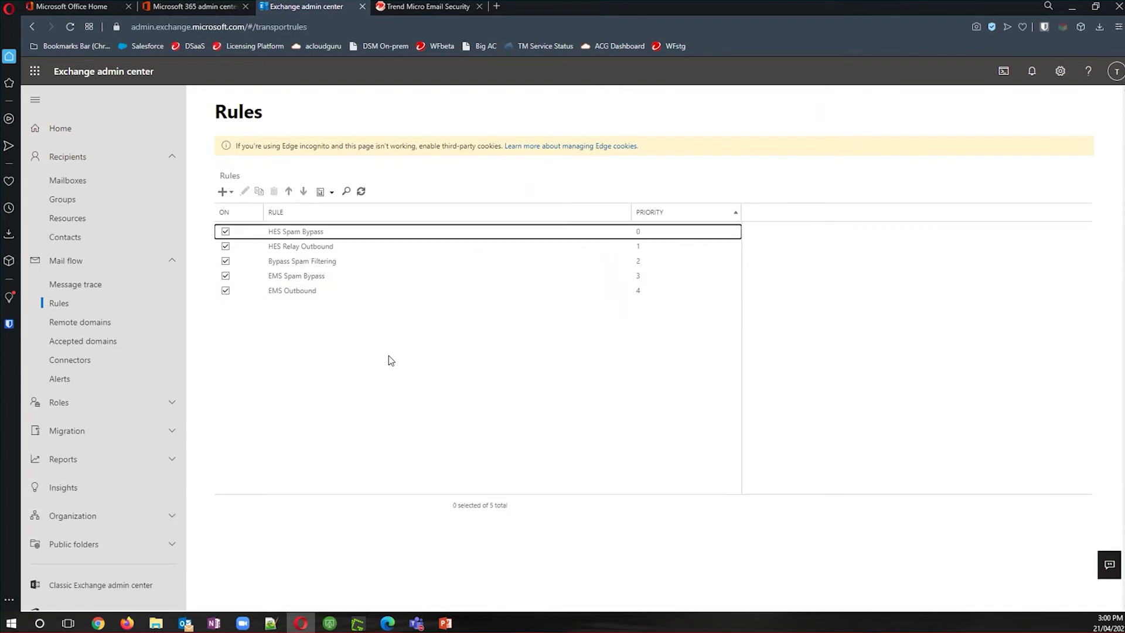
{"action": "left_click", "coordinate": [296, 293]}
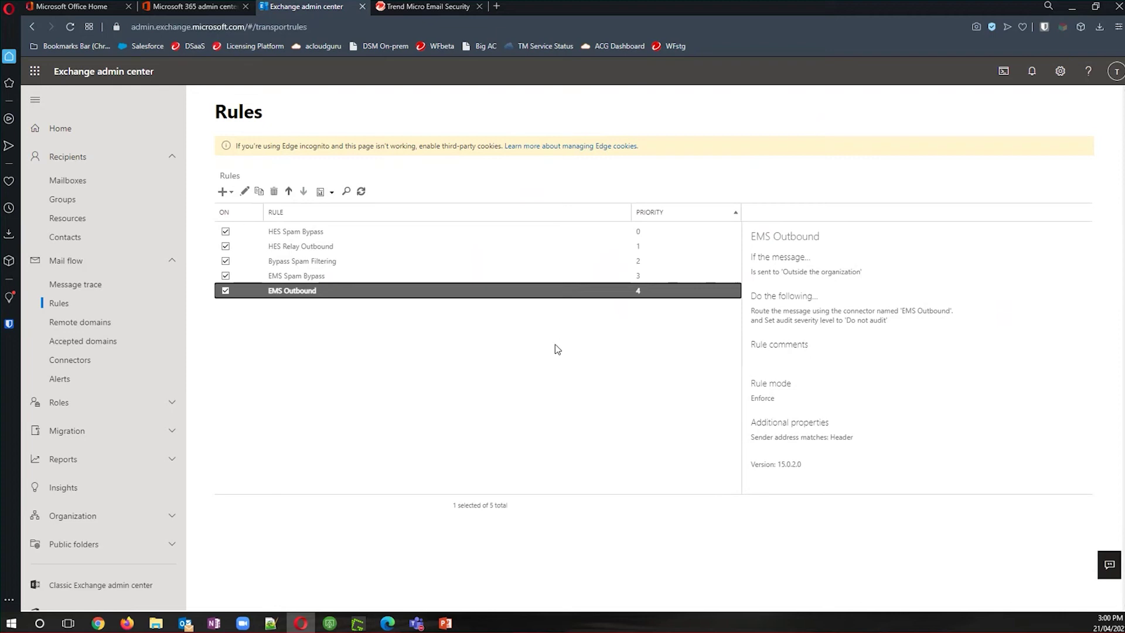
{"action": "left_click", "coordinate": [429, 364]}
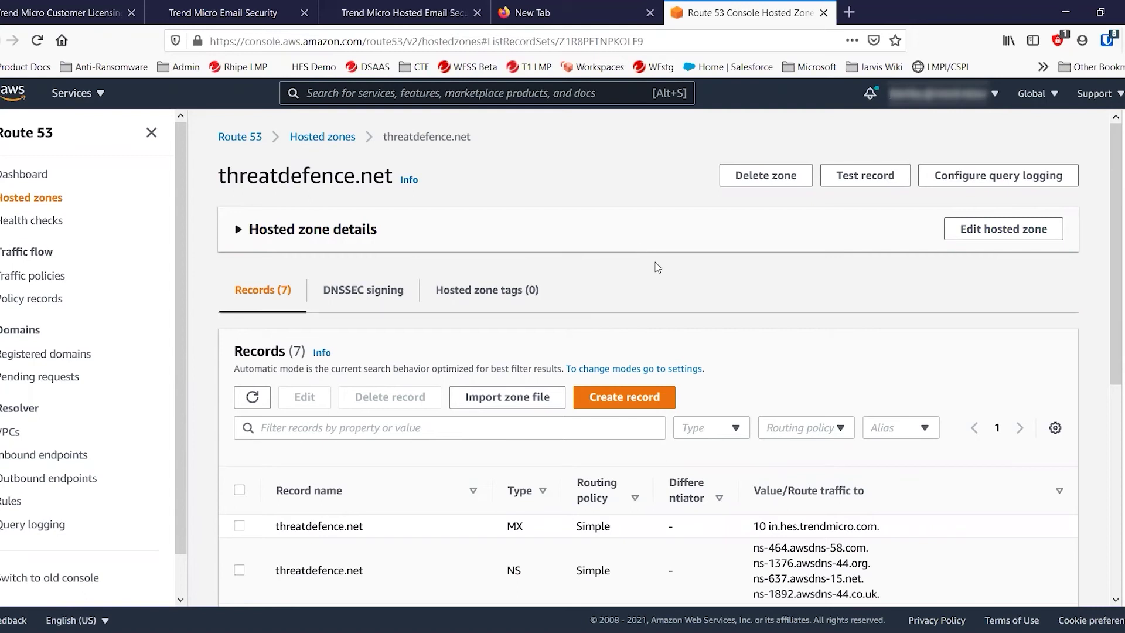
Step: Scroll to the tm-dkim-20210219121211._domainkey TXT record and note its date stamp
{"action": "scroll", "coordinate": [666, 282], "scroll_direction": "down", "scroll_amount": 6}
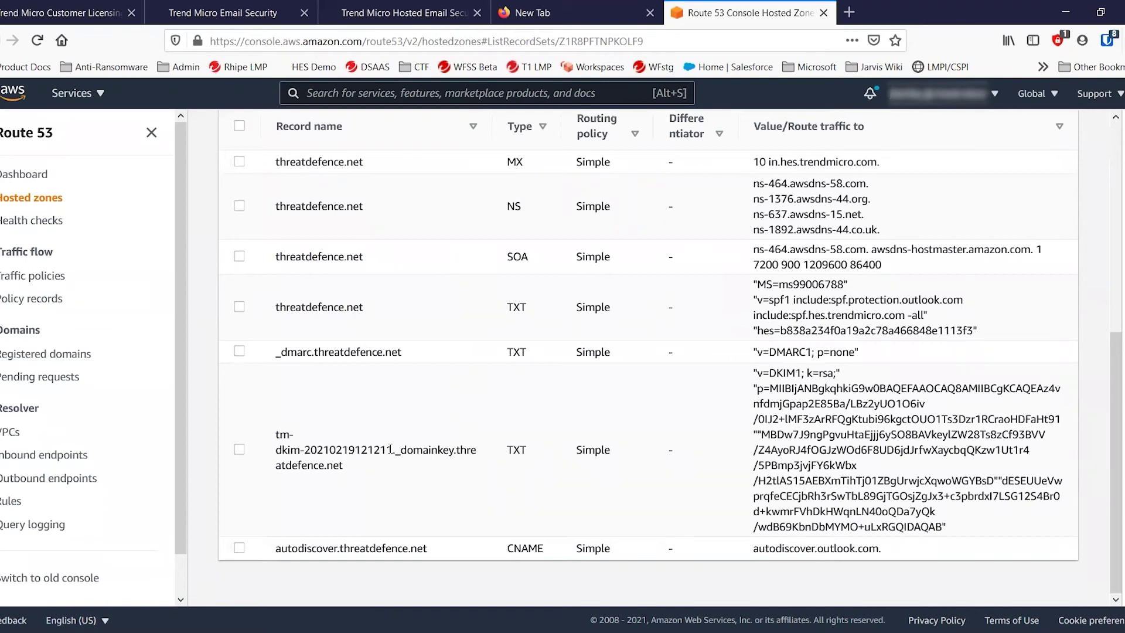
{"action": "left_click_drag", "start_coordinate": [396, 450], "coordinate": [305, 451]}
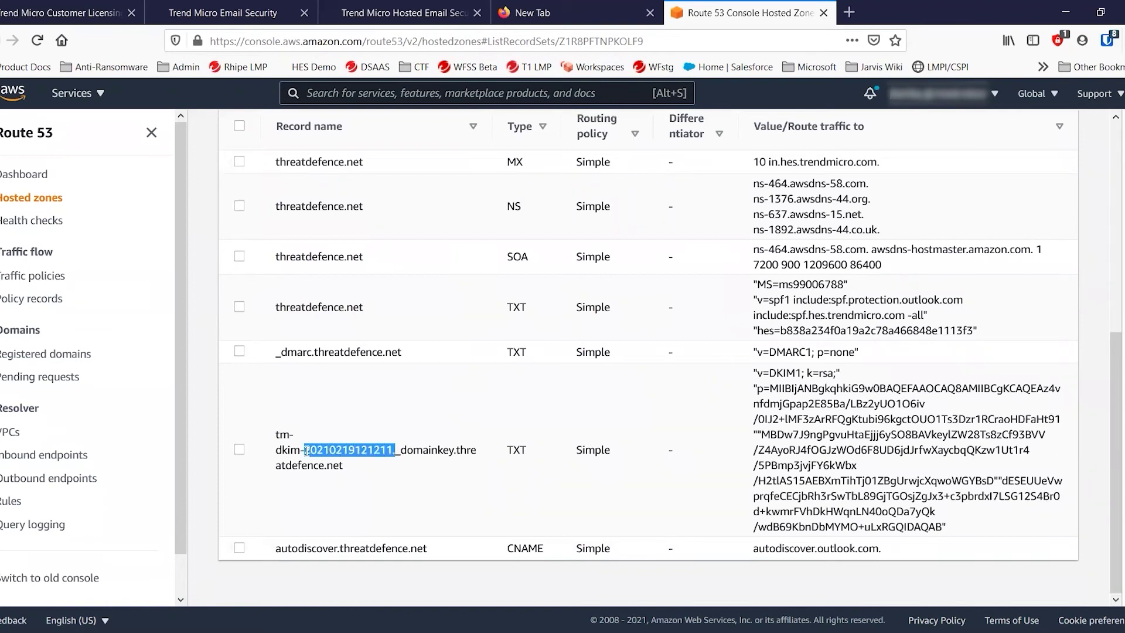
{"action": "left_click", "coordinate": [414, 438]}
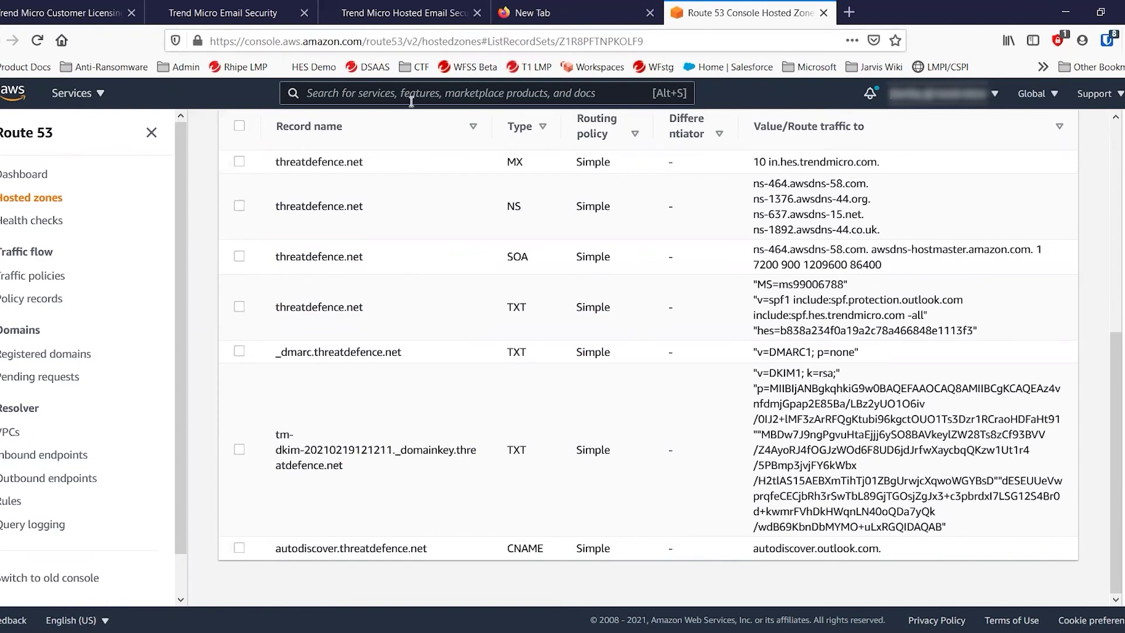
Step: Compare the DKIM TXT record name and value in Email Security's DKIM settings, then go back to Route 53
{"action": "left_click", "coordinate": [255, 19]}
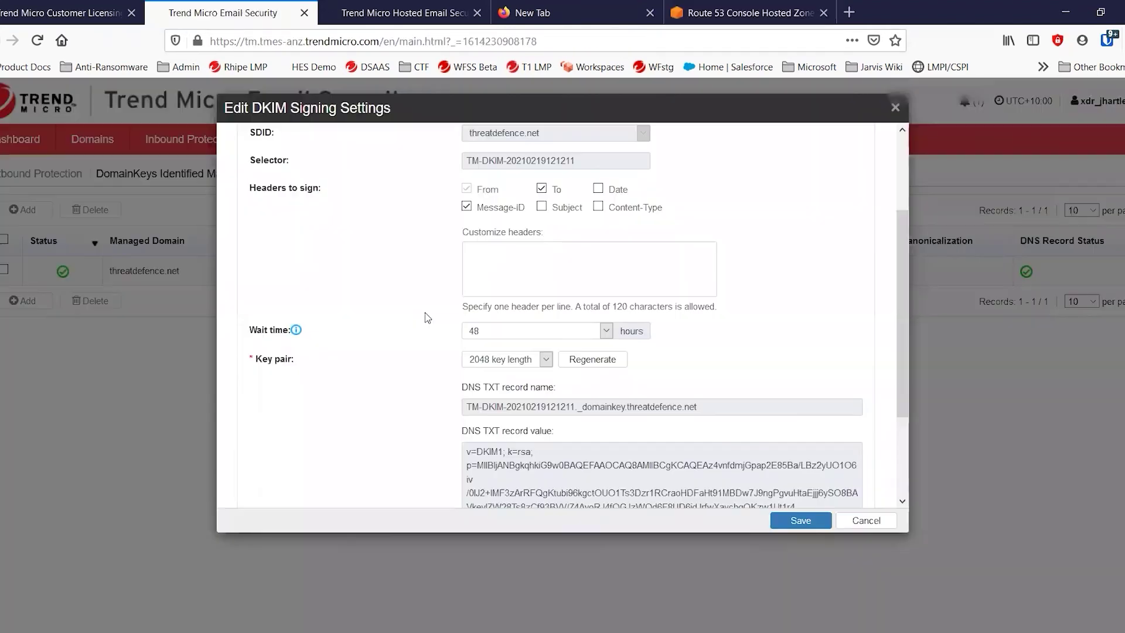
{"action": "scroll", "coordinate": [626, 329], "scroll_direction": "down", "scroll_amount": 3}
{"action": "scroll", "coordinate": [626, 329], "scroll_direction": "down", "scroll_amount": 1}
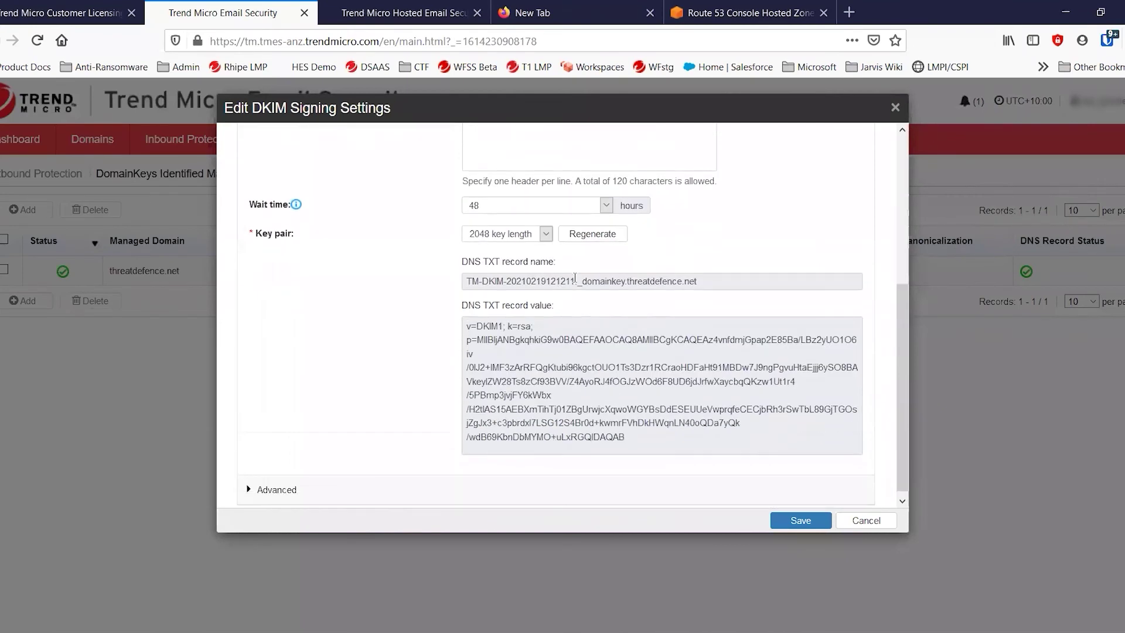
{"action": "left_click_drag", "start_coordinate": [575, 282], "coordinate": [390, 352]}
{"action": "left_click", "coordinate": [364, 359]}
{"action": "left_click", "coordinate": [744, 12]}
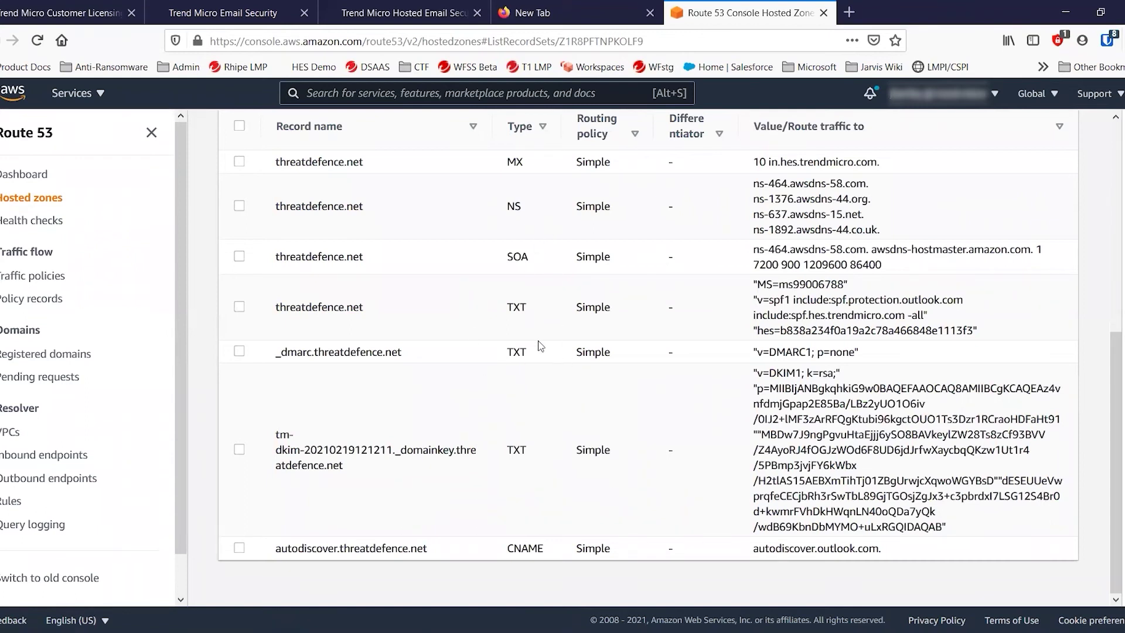
{"action": "scroll", "coordinate": [558, 334], "scroll_direction": "up", "scroll_amount": 2}
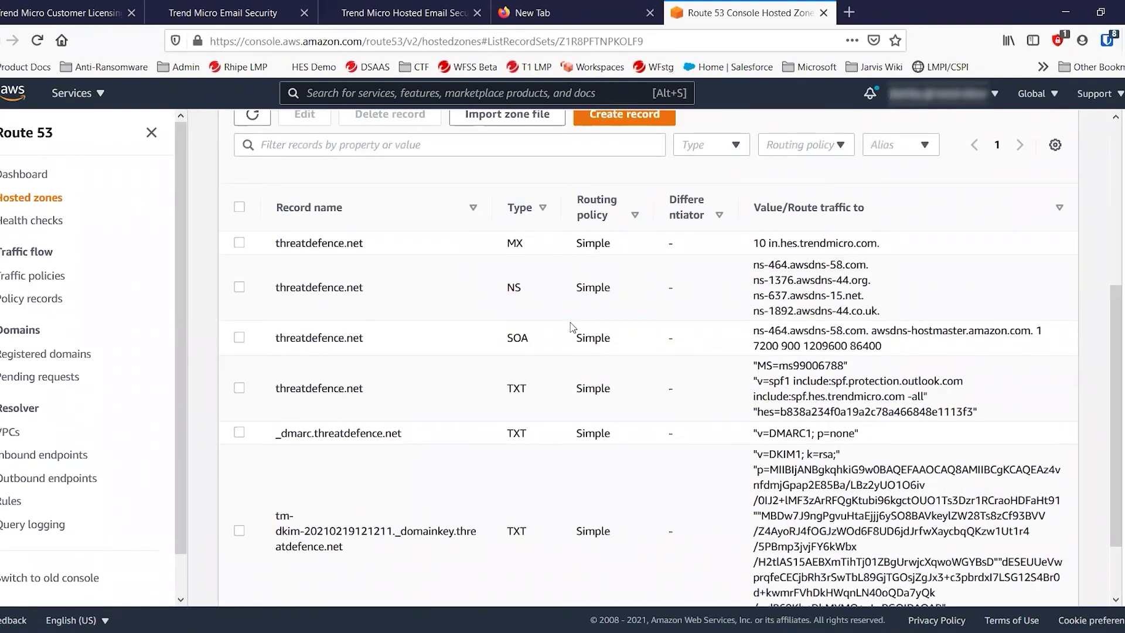
{"action": "left_click_drag", "start_coordinate": [367, 390], "coordinate": [1051, 411]}
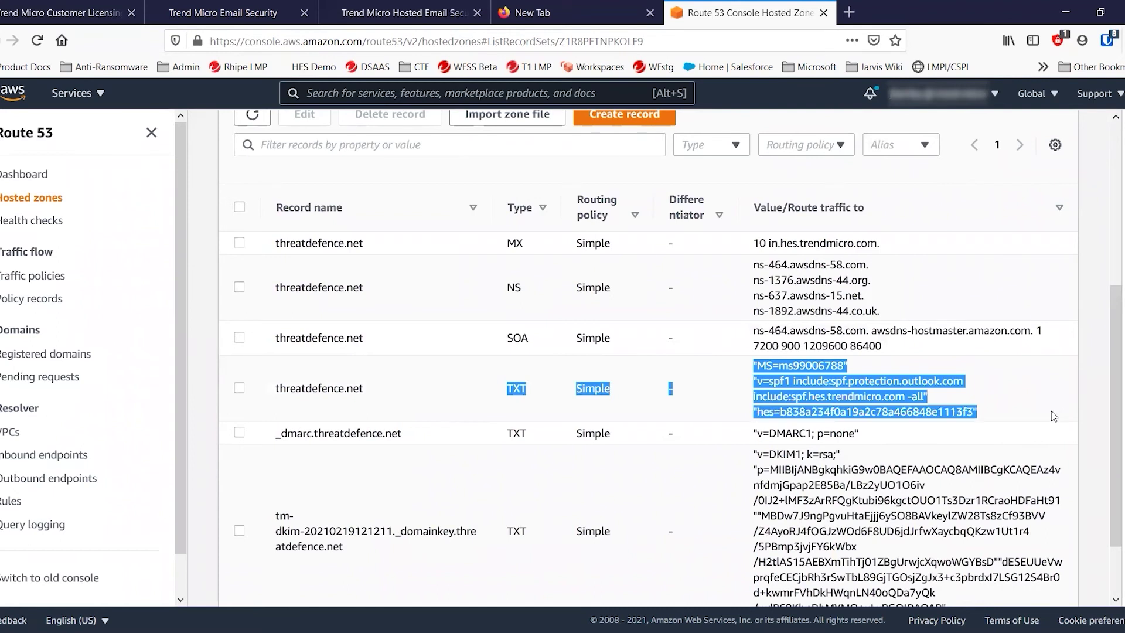
{"action": "left_click", "coordinate": [1022, 408]}
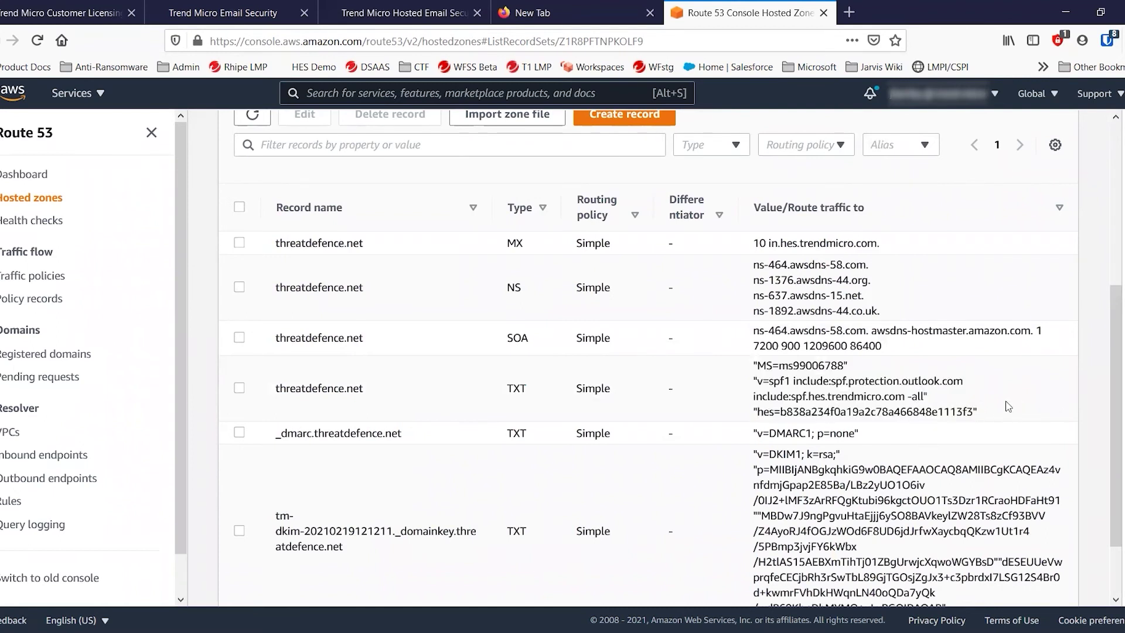
{"action": "left_click_drag", "start_coordinate": [977, 411], "coordinate": [754, 411]}
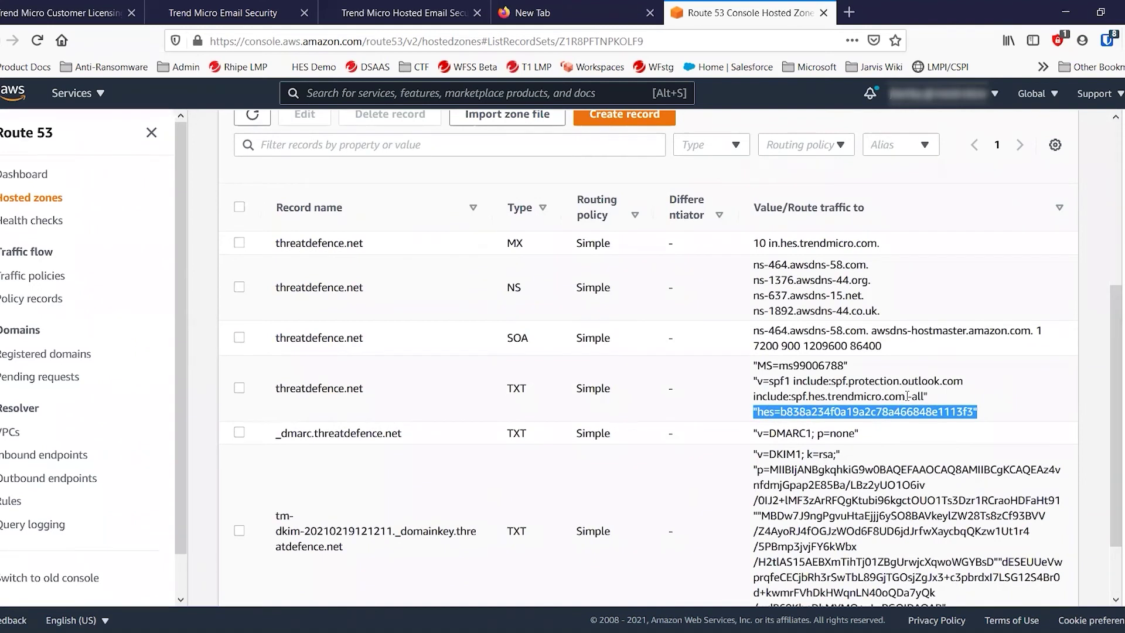
{"action": "left_click_drag", "start_coordinate": [908, 396], "coordinate": [794, 396]}
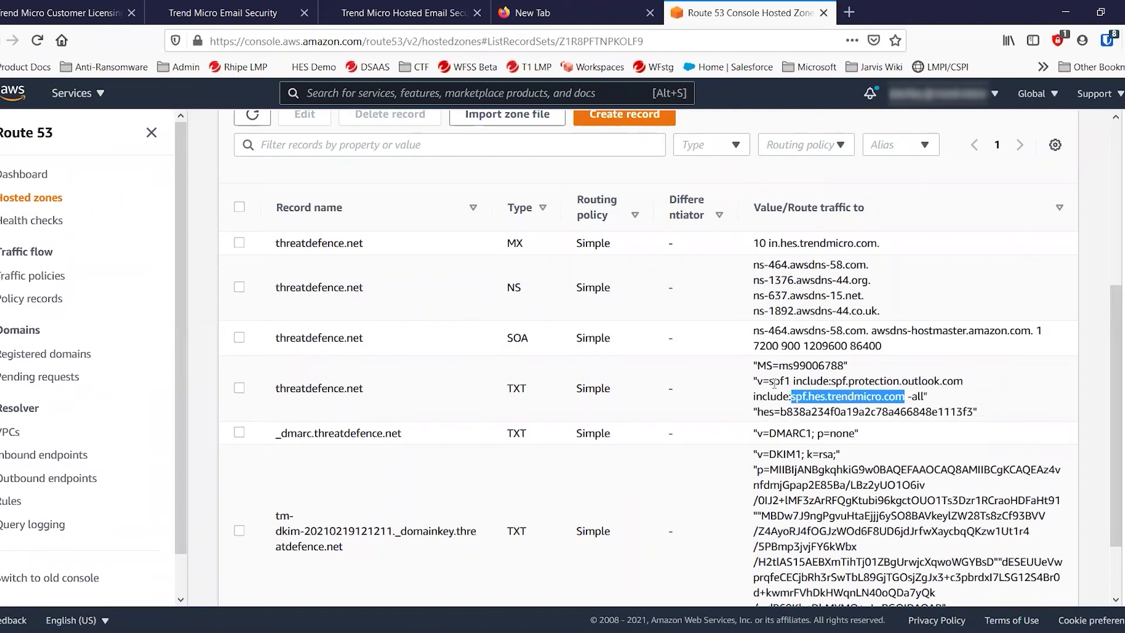
{"action": "left_click", "coordinate": [669, 393]}
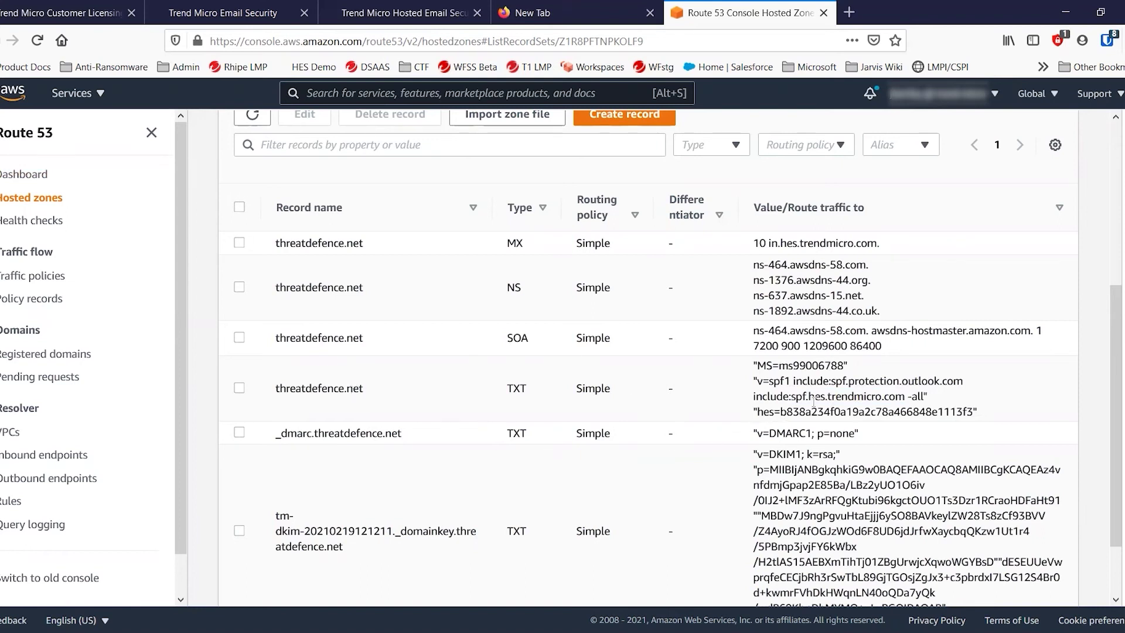
Step: Cancel the DKIM dialog and copy spf.tmes.trendmicro.com from threatdefence.net's Outbound Servers into Route 53
{"action": "left_click", "coordinate": [222, 17]}
{"action": "left_click", "coordinate": [865, 520]}
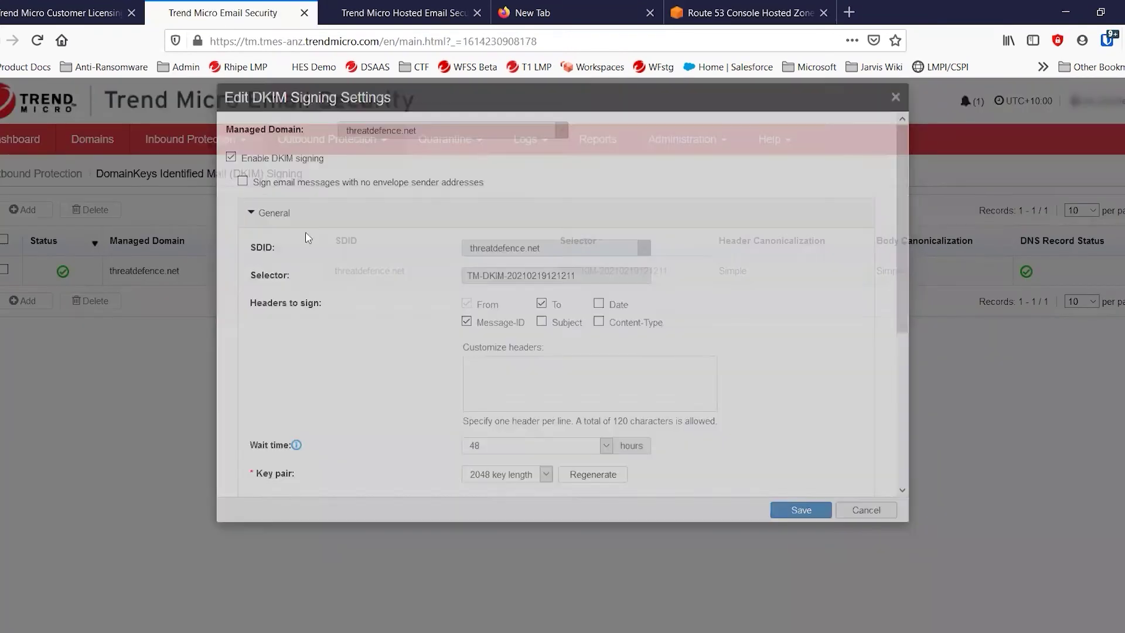
{"action": "left_click", "coordinate": [99, 139]}
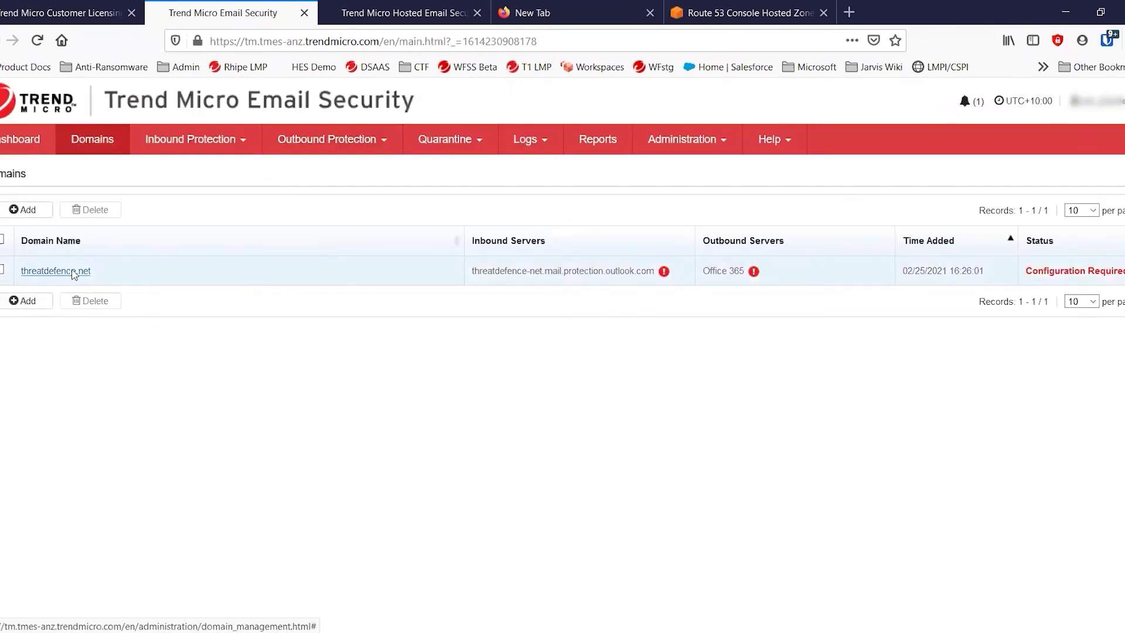
{"action": "left_click", "coordinate": [71, 273]}
{"action": "scroll", "coordinate": [590, 291], "scroll_direction": "down", "scroll_amount": 6}
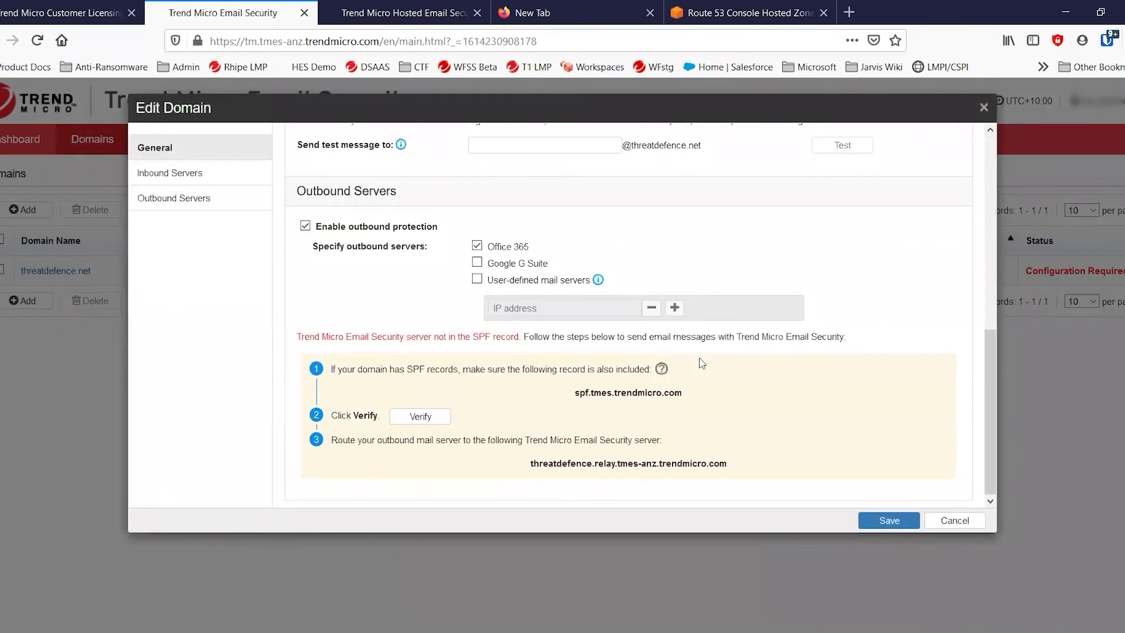
{"action": "left_click_drag", "start_coordinate": [684, 394], "coordinate": [540, 392]}
{"action": "key", "text": "ctrl+c"}
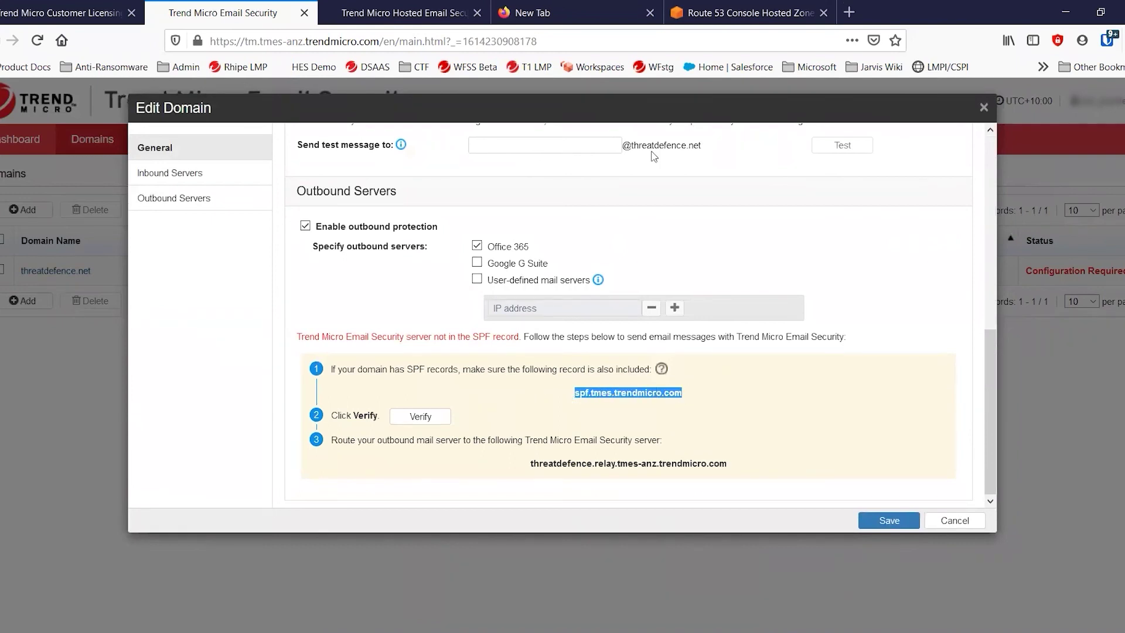
{"action": "left_click", "coordinate": [744, 13]}
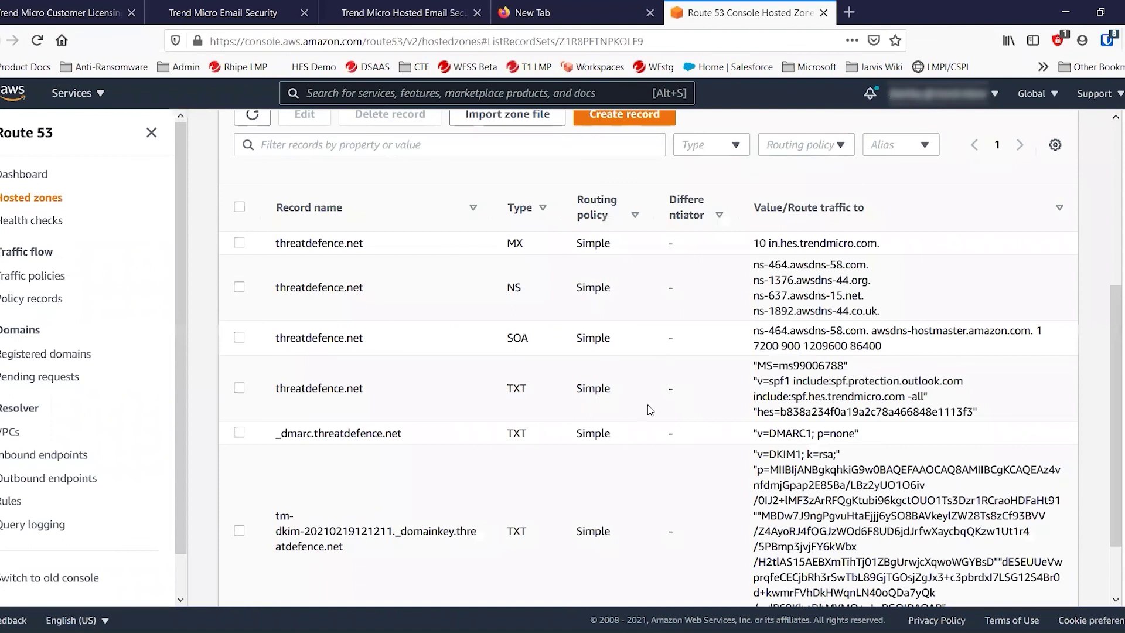
{"action": "scroll", "coordinate": [659, 348], "scroll_direction": "down", "scroll_amount": 2}
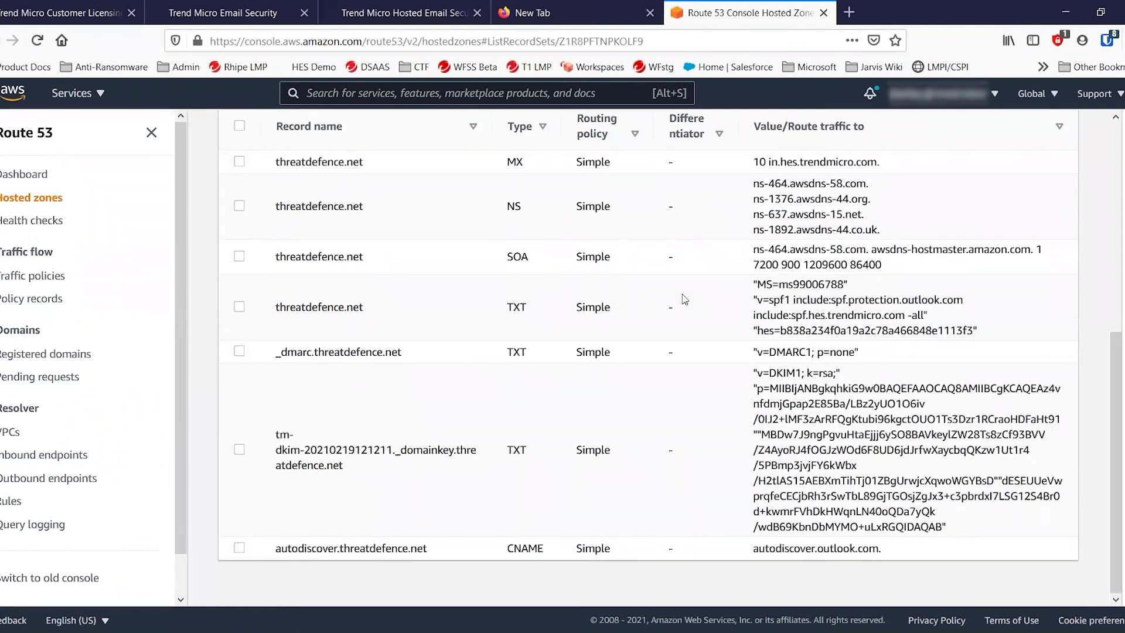
Step: Edit the threatdefence.net SPF TXT record to insert include:spf.tmes.trendmicro.com before -all and save
{"action": "left_click", "coordinate": [238, 307]}
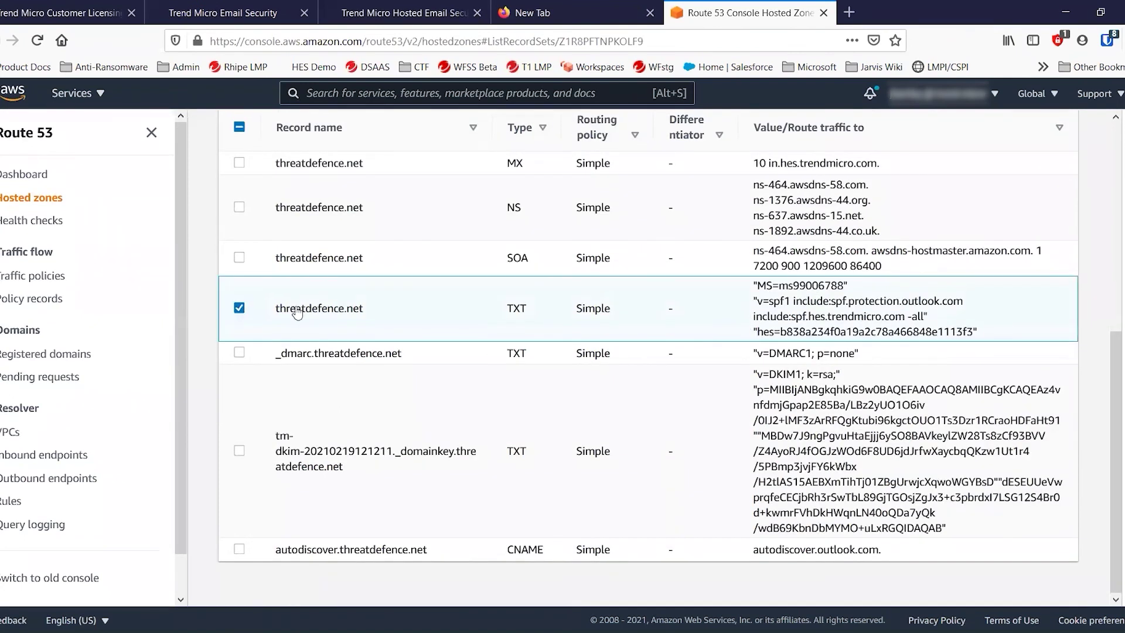
{"action": "scroll", "coordinate": [239, 309], "scroll_direction": "up", "scroll_amount": 3}
{"action": "left_click", "coordinate": [304, 197]}
{"action": "scroll", "coordinate": [402, 335], "scroll_direction": "down", "scroll_amount": 5}
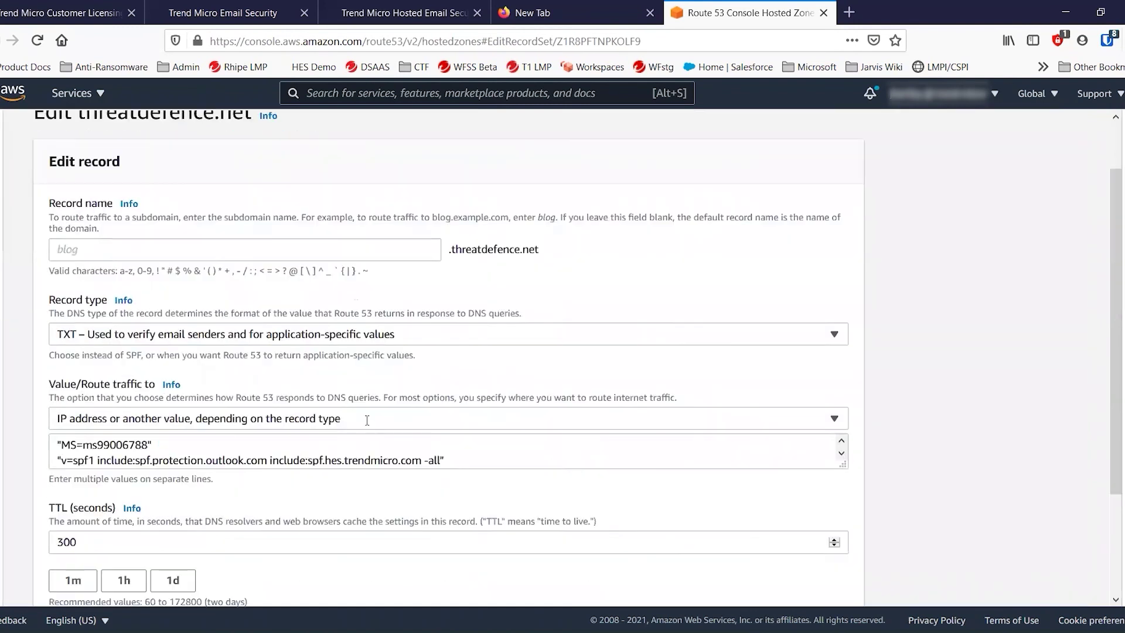
{"action": "left_click", "coordinate": [478, 362]}
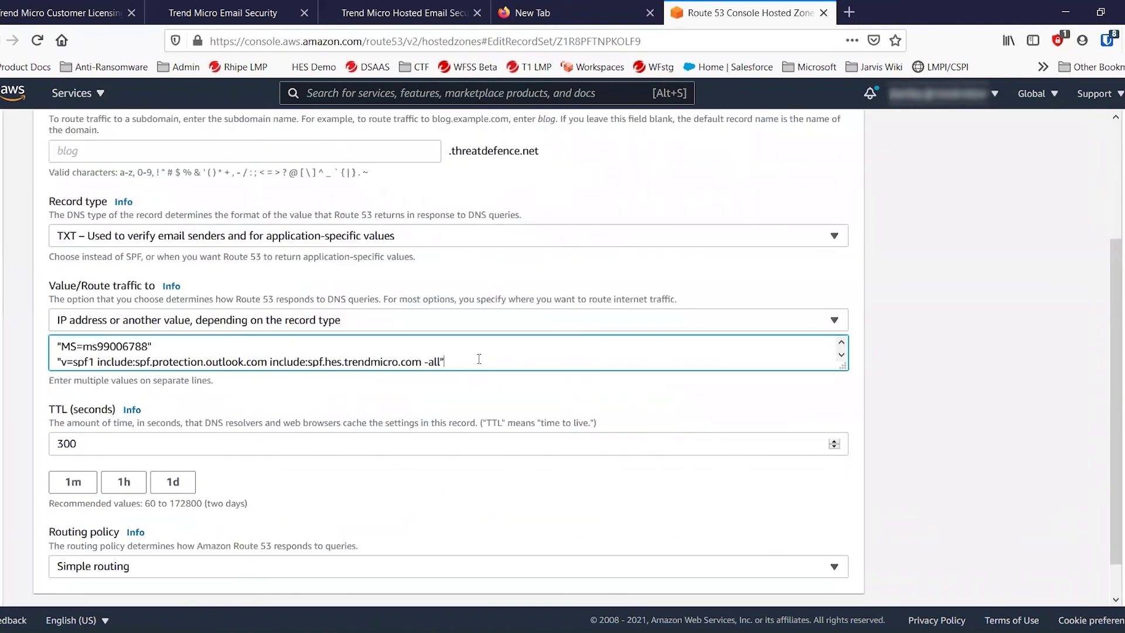
{"action": "left_click", "coordinate": [433, 362]}
{"action": "type", "text": "include:"}
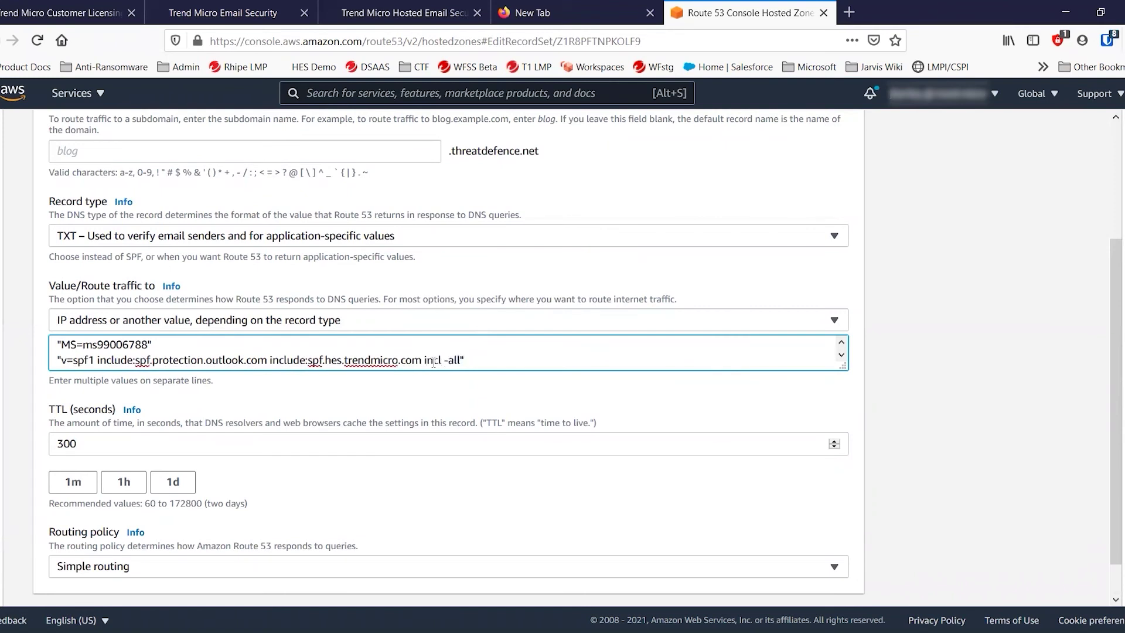
{"action": "key", "text": "ctrl+v"}
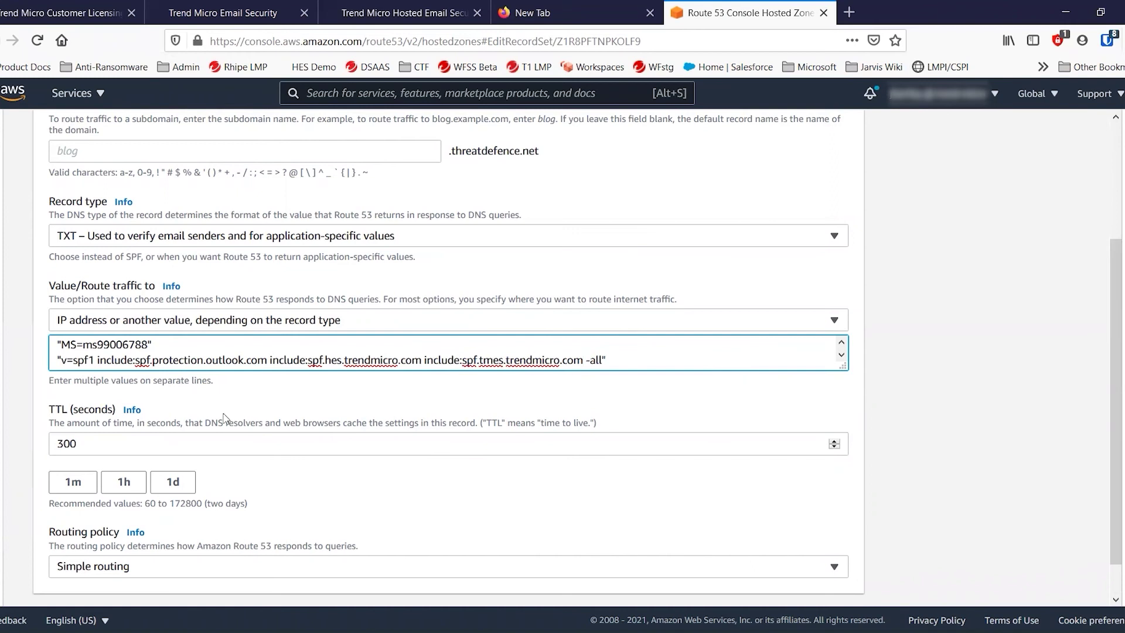
{"action": "scroll", "coordinate": [225, 419], "scroll_direction": "down", "scroll_amount": 1}
{"action": "left_click", "coordinate": [815, 578]}
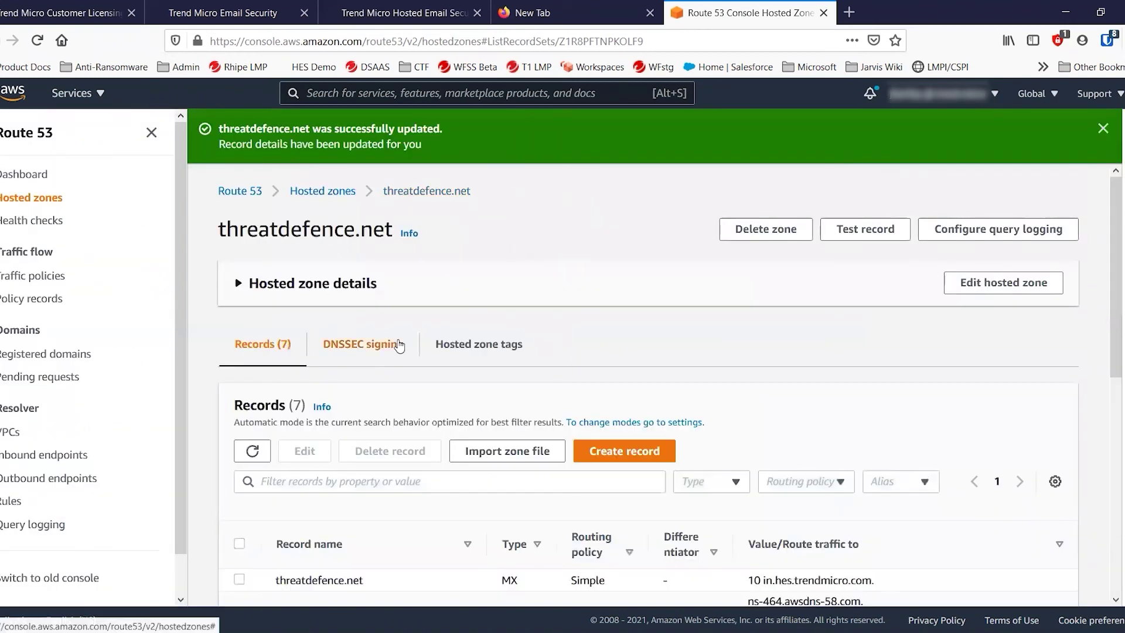
{"action": "scroll", "coordinate": [457, 478], "scroll_direction": "down", "scroll_amount": 3}
{"action": "scroll", "coordinate": [525, 425], "scroll_direction": "down", "scroll_amount": 4}
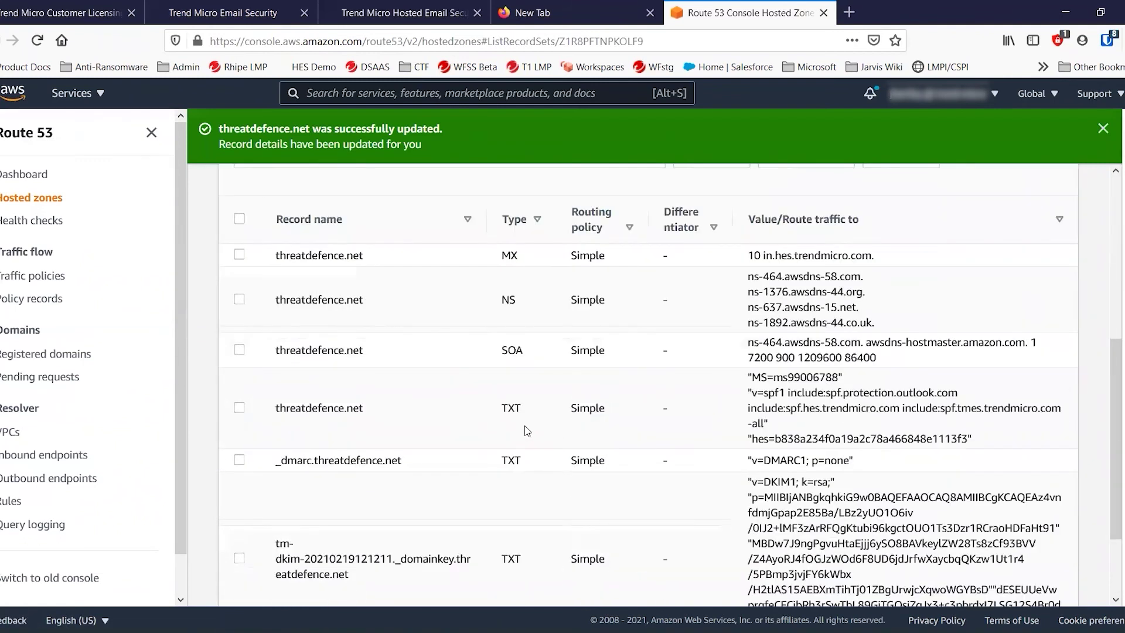
{"action": "scroll", "coordinate": [522, 375], "scroll_direction": "up", "scroll_amount": 7}
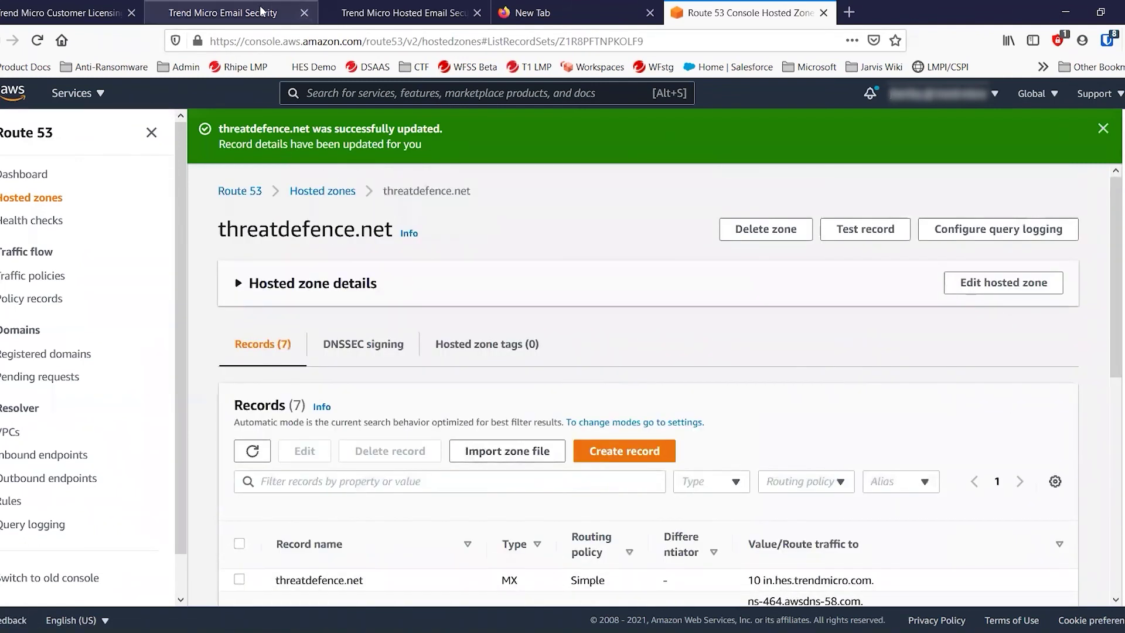
Step: Select the MX host threatdefence.in.tmes-anz.trendmicro.com in the threatdefence.net domain settings
{"action": "left_click", "coordinate": [297, 12]}
{"action": "scroll", "coordinate": [611, 354], "scroll_direction": "up", "scroll_amount": 1}
{"action": "scroll", "coordinate": [612, 360], "scroll_direction": "up", "scroll_amount": 4}
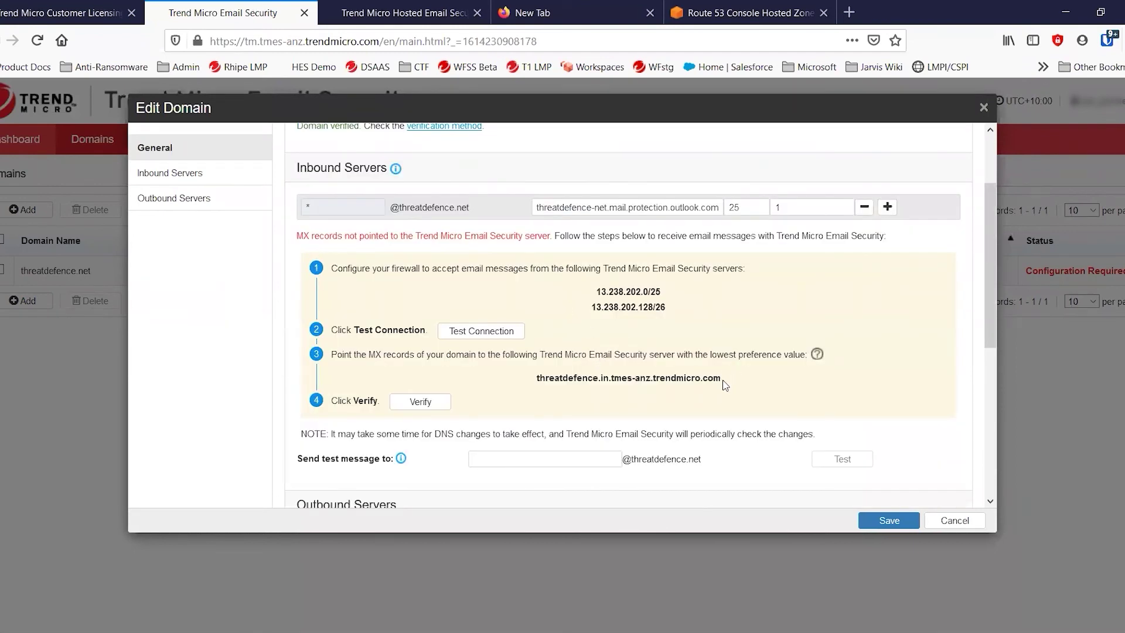
{"action": "left_click_drag", "start_coordinate": [726, 385], "coordinate": [537, 382]}
{"action": "key", "text": "ctrl+c"}
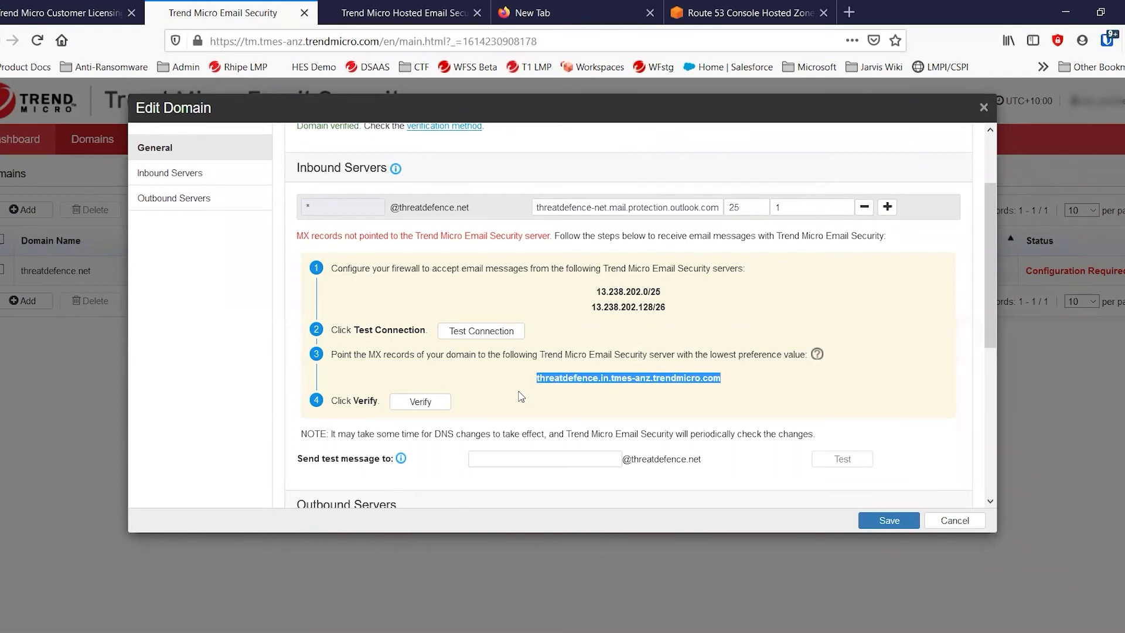
{"action": "scroll", "coordinate": [518, 396], "scroll_direction": "down", "scroll_amount": 5}
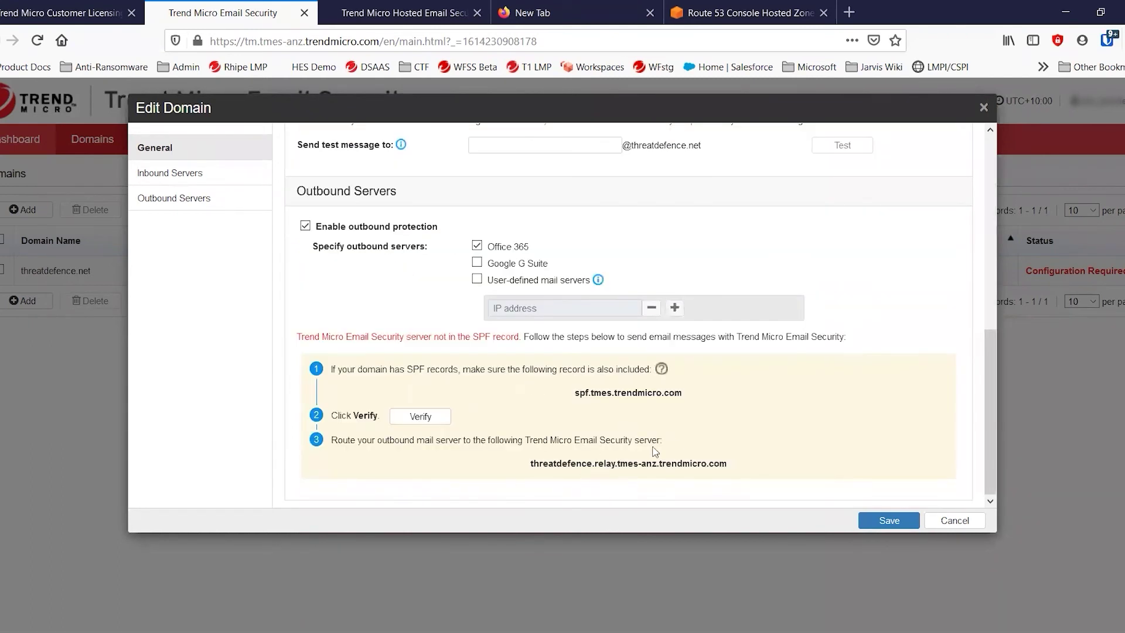
{"action": "scroll", "coordinate": [655, 451], "scroll_direction": "up", "scroll_amount": 6}
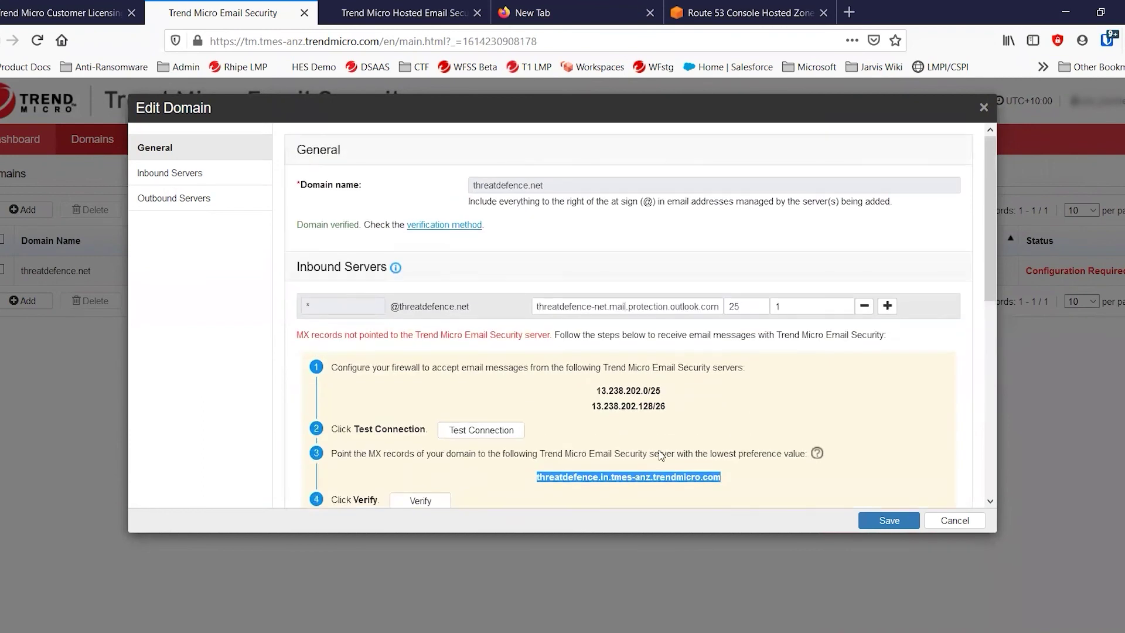
Step: Select threatdefence.net's MX record in the Route 53 hosted zone and start editing its value
{"action": "left_click", "coordinate": [710, 12]}
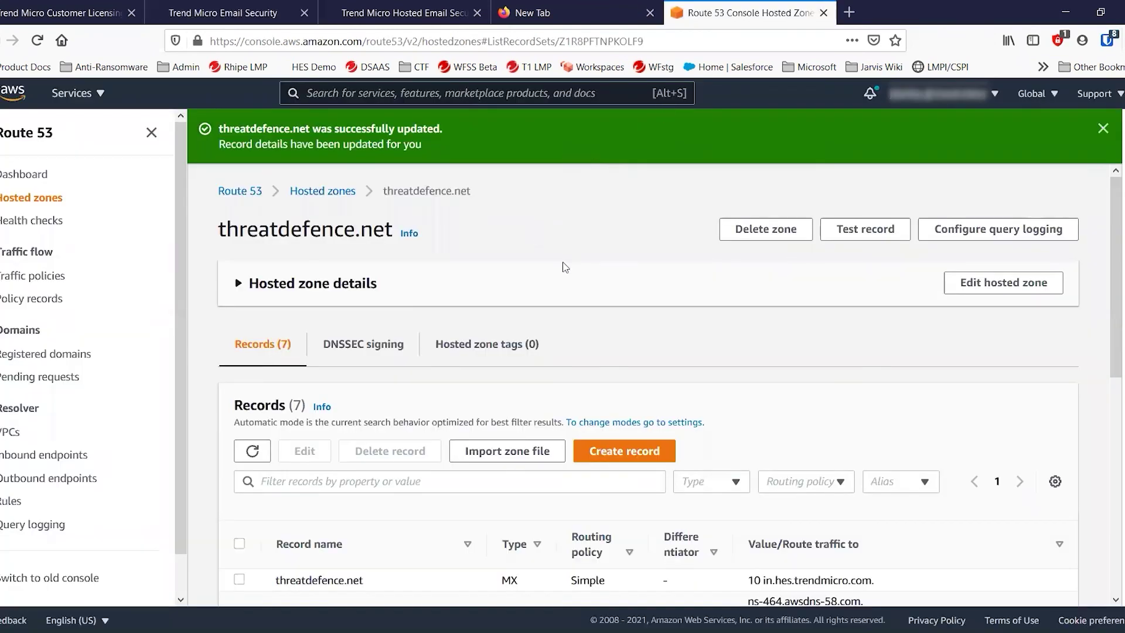
{"action": "scroll", "coordinate": [563, 264], "scroll_direction": "down", "scroll_amount": 4}
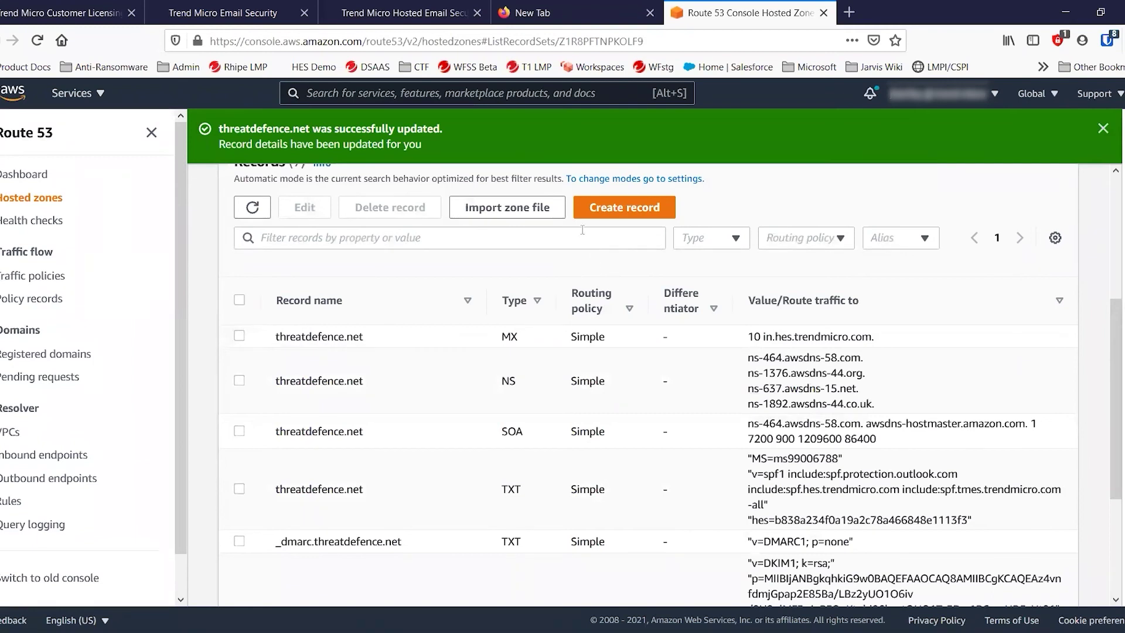
{"action": "left_click", "coordinate": [240, 337]}
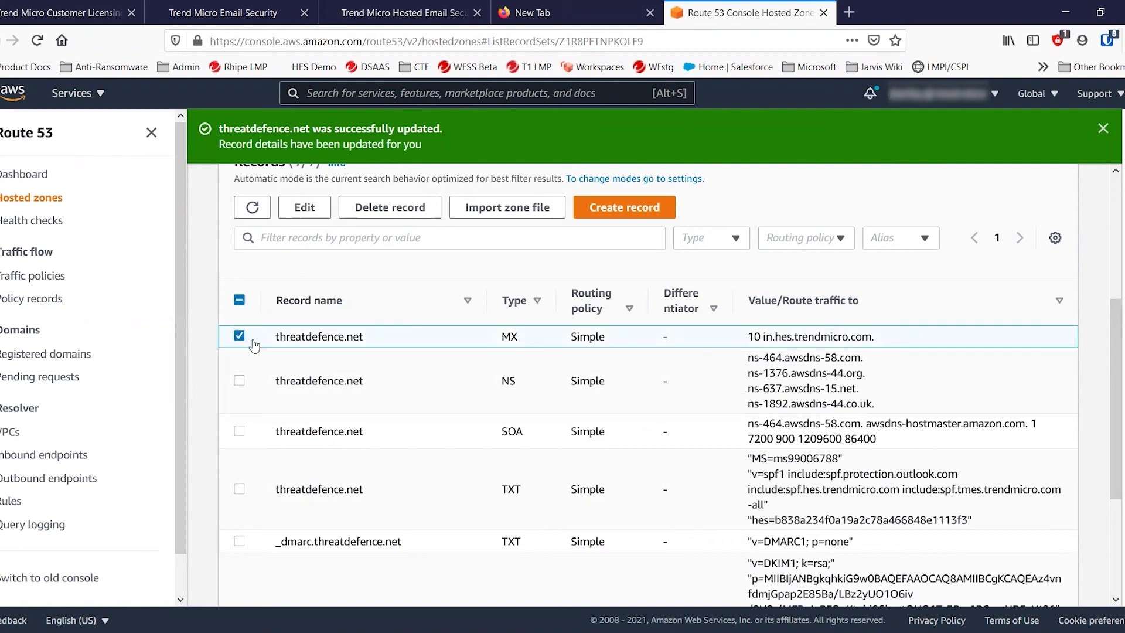
{"action": "left_click", "coordinate": [306, 209]}
{"action": "scroll", "coordinate": [212, 314], "scroll_direction": "down", "scroll_amount": 3}
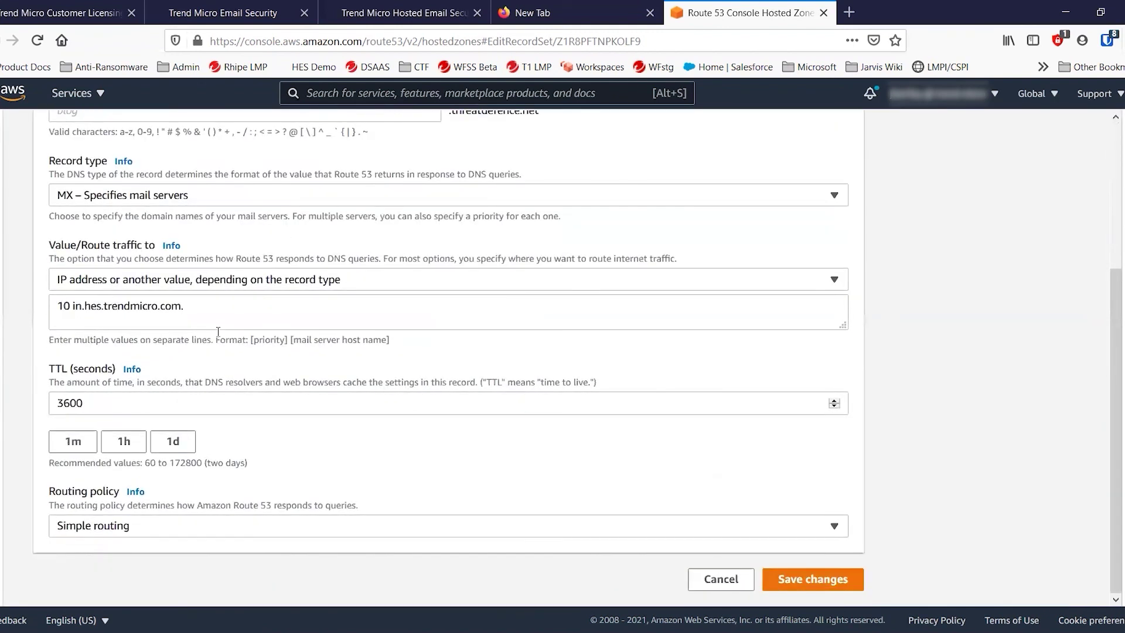
{"action": "left_click", "coordinate": [212, 313]}
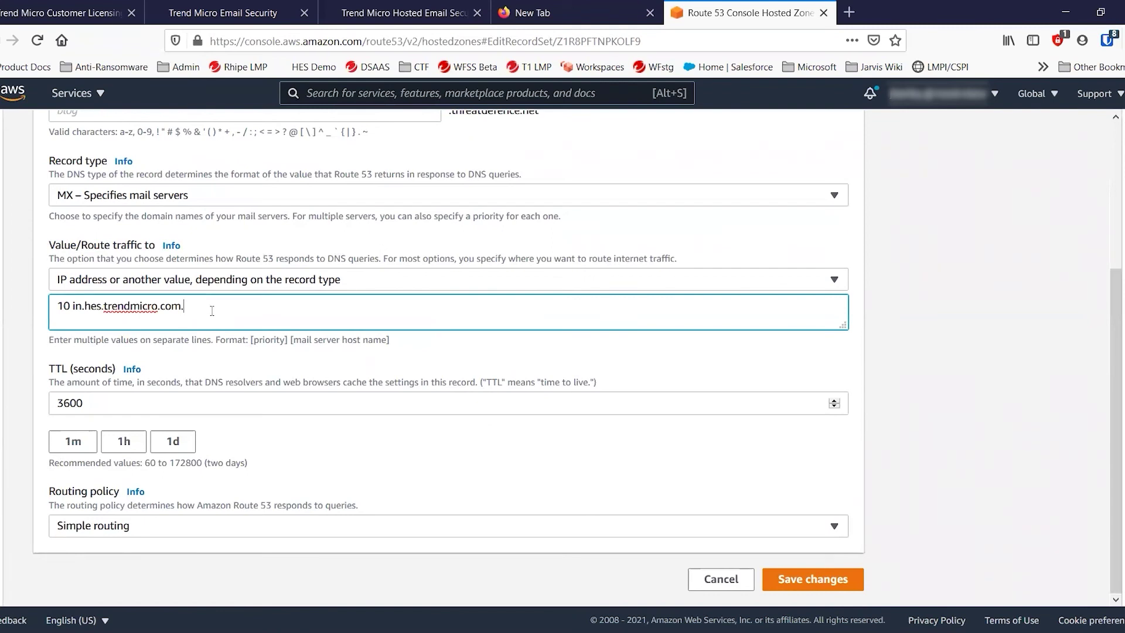
Step: Replace the old HES host with 10 threatdefence.in.tmes-anz.trendmicro.com. and save the record
{"action": "key", "text": "Return"}
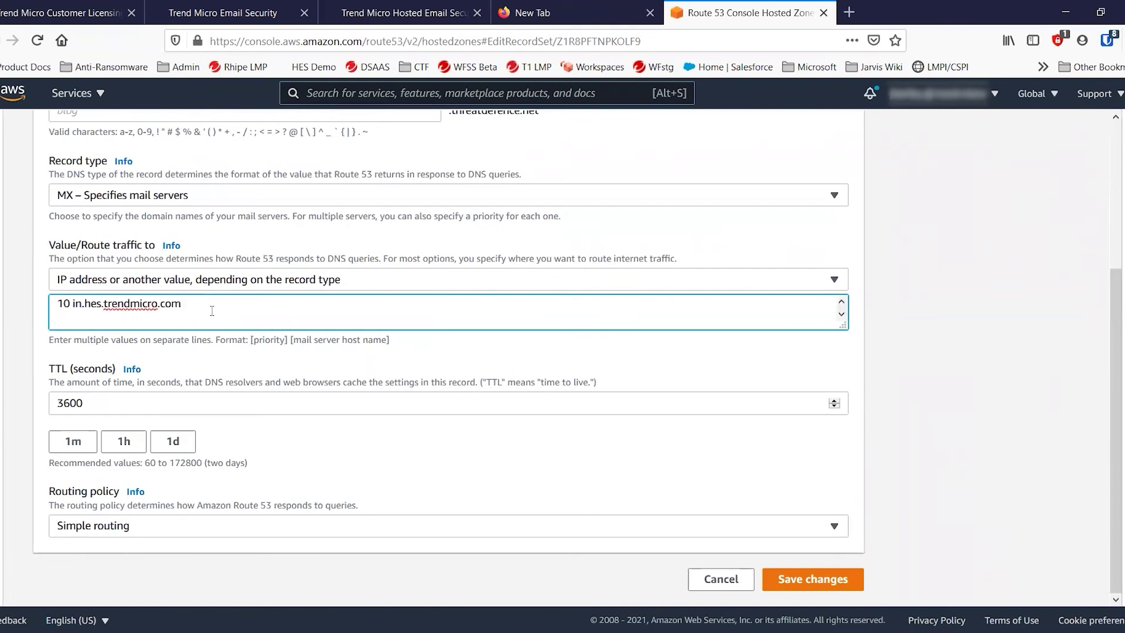
{"action": "type", "text": "20"}
{"action": "key", "text": "ctrl+v"}
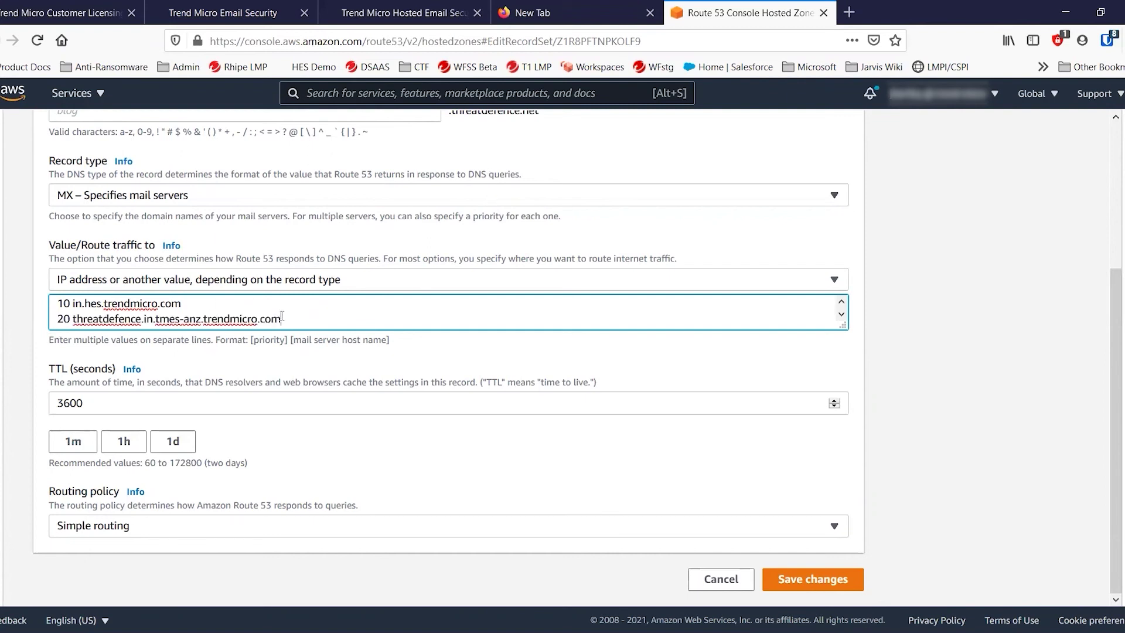
{"action": "left_click_drag", "start_coordinate": [282, 318], "coordinate": [77, 304]}
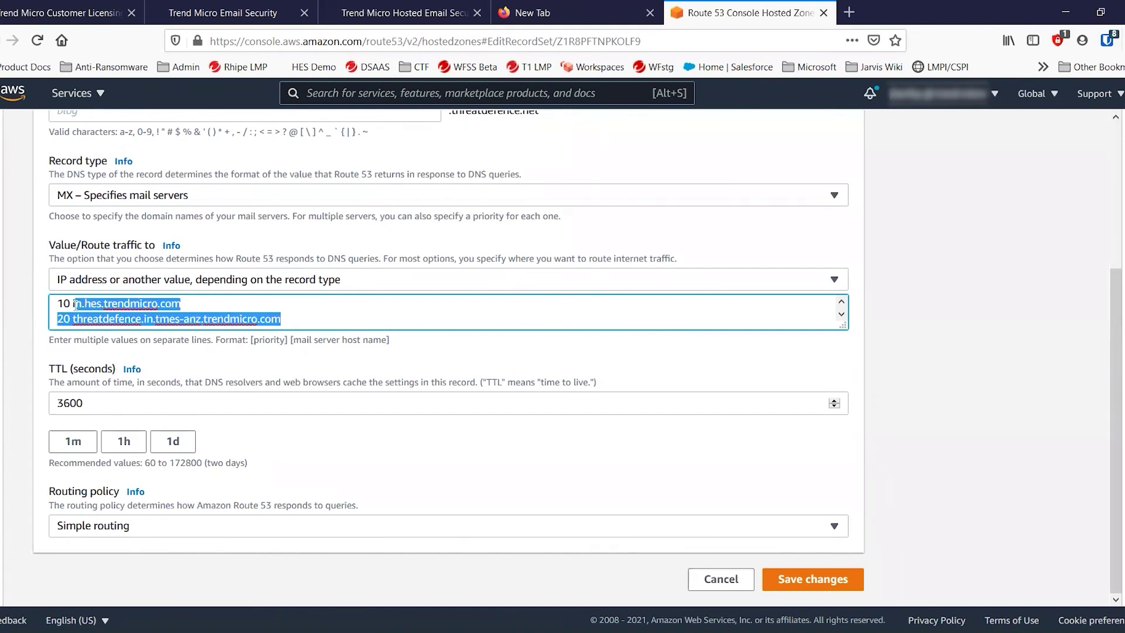
{"action": "key", "text": "ctrl+v"}
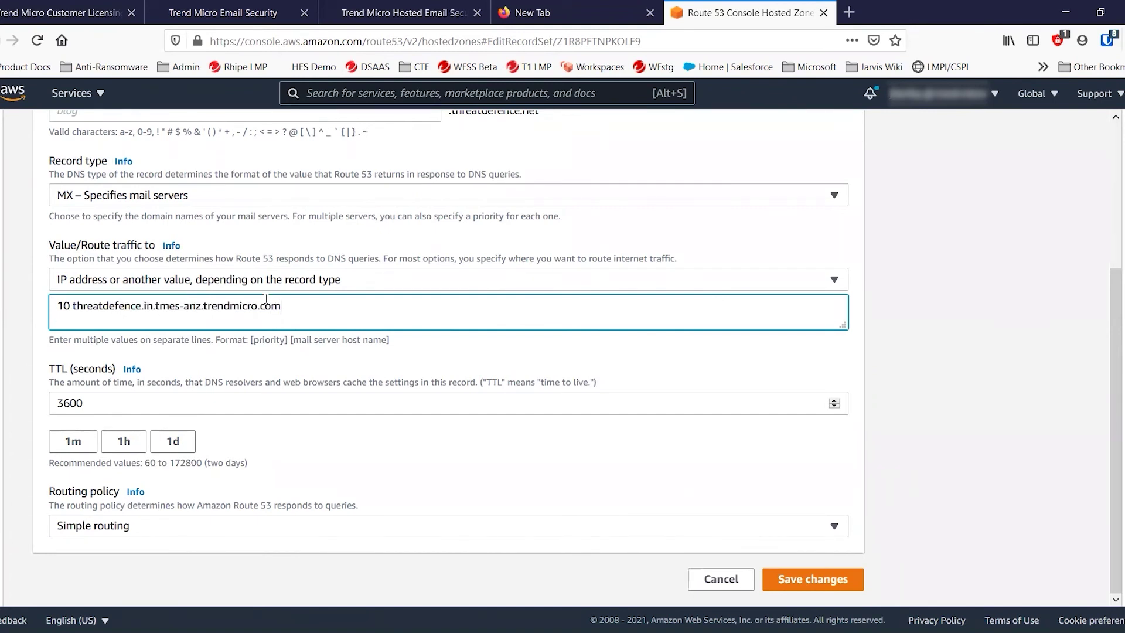
{"action": "type", "text": "."}
{"action": "left_click", "coordinate": [795, 582]}
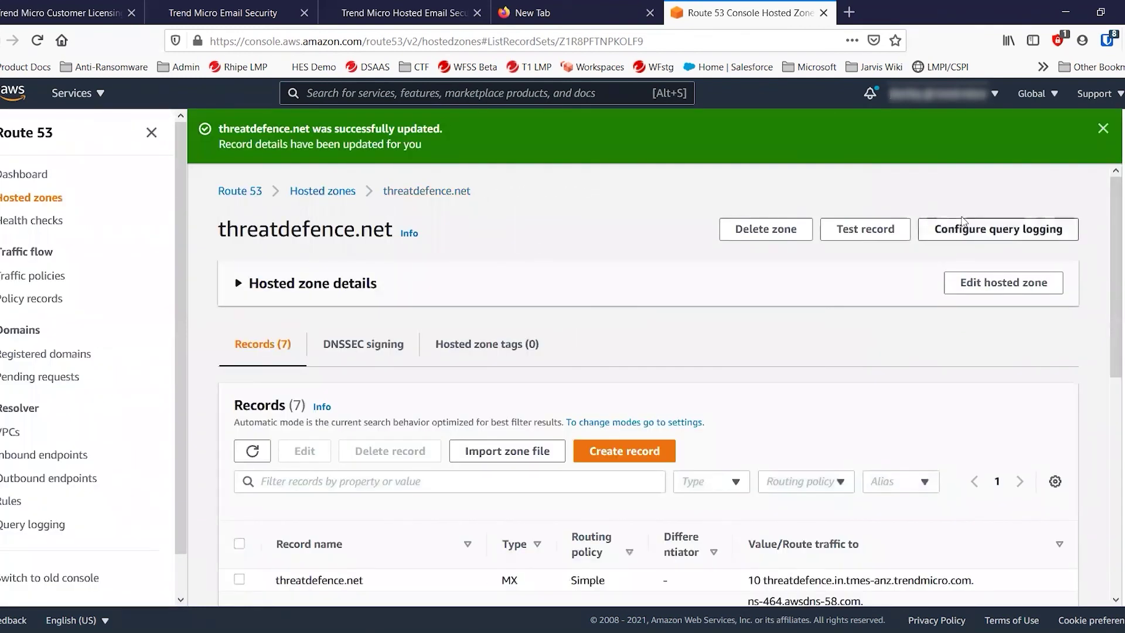
Step: Rerun inbound MX verification for threatdefence.net in Email Security until it passes, then save the domain
{"action": "key", "text": "ctrl+2"}
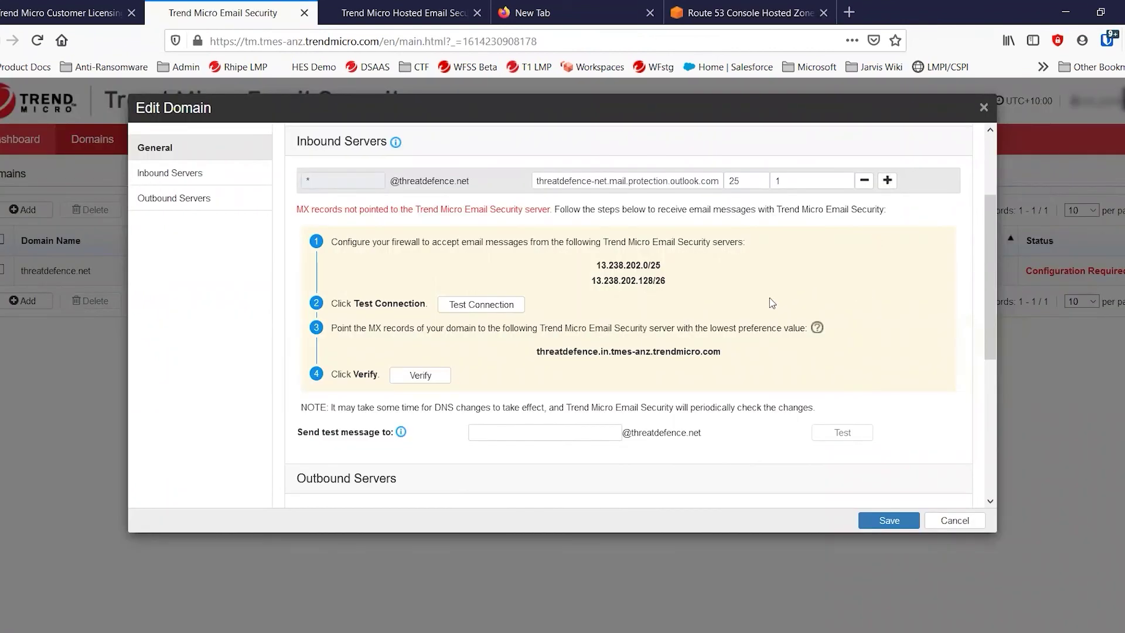
{"action": "left_click", "coordinate": [420, 375]}
{"action": "left_click", "coordinate": [421, 376]}
{"action": "left_click", "coordinate": [423, 375]}
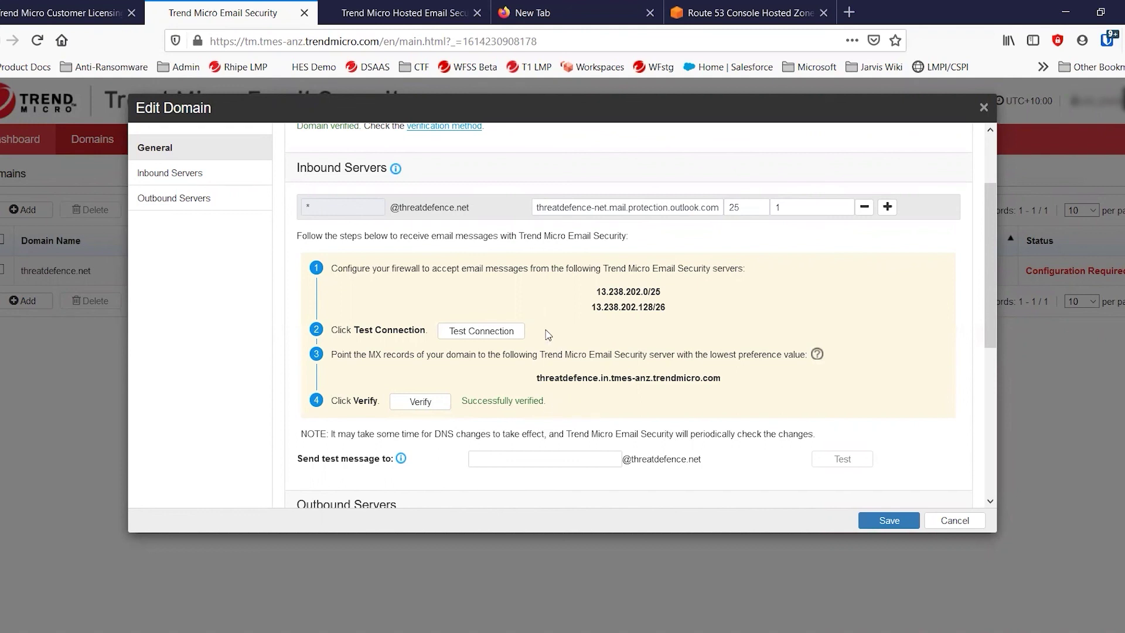
{"action": "scroll", "coordinate": [545, 334], "scroll_direction": "down", "scroll_amount": 5}
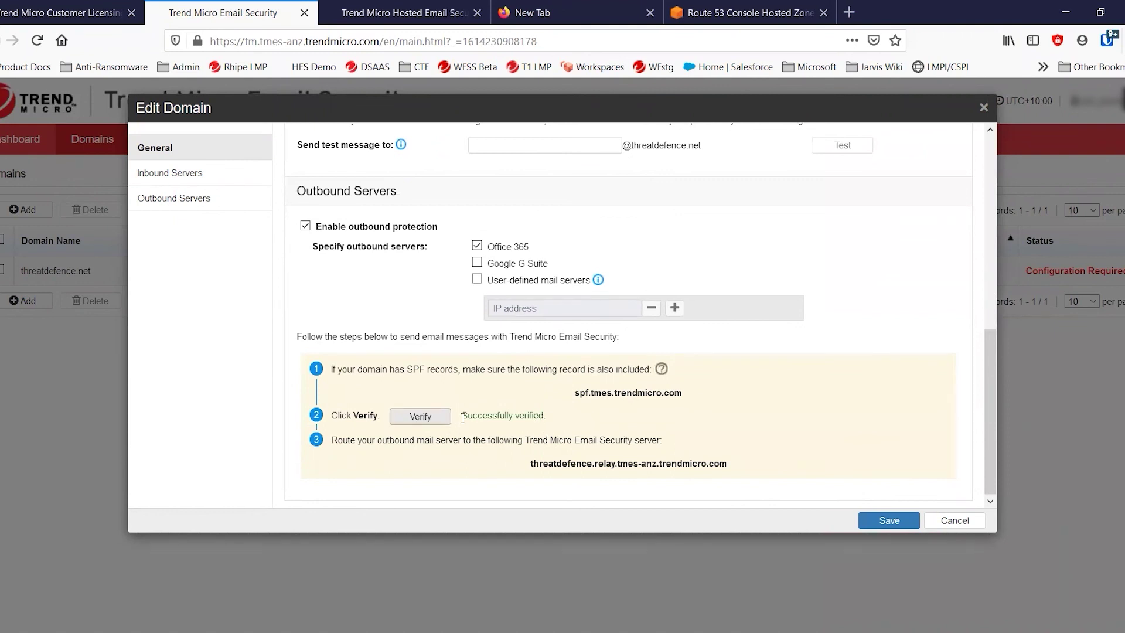
{"action": "scroll", "coordinate": [461, 444], "scroll_direction": "up", "scroll_amount": 10}
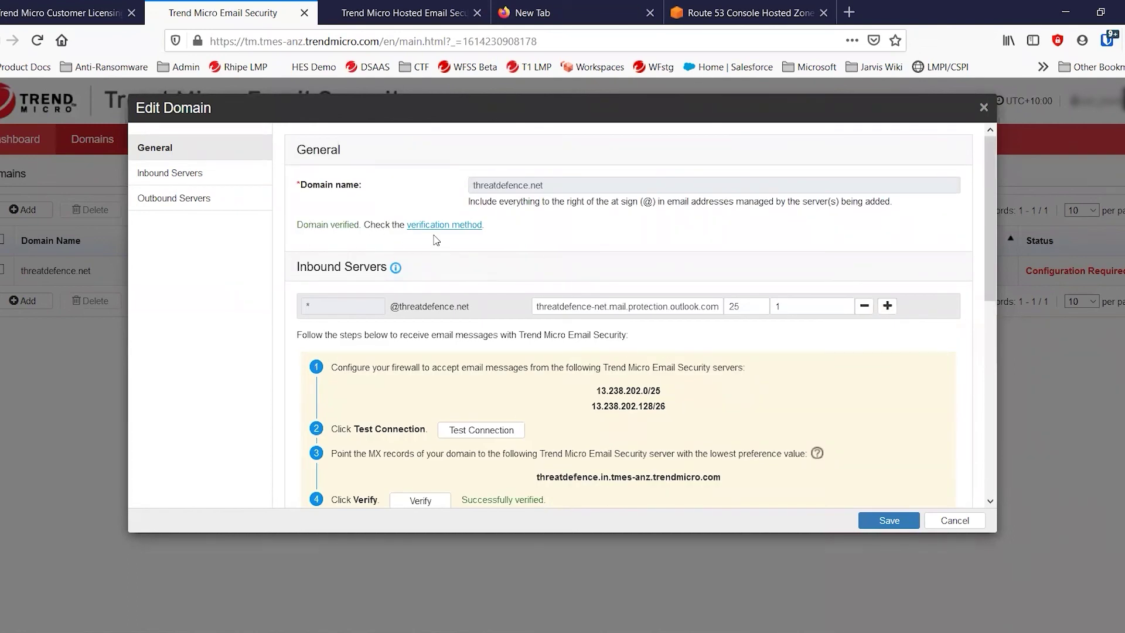
{"action": "left_click", "coordinate": [888, 525]}
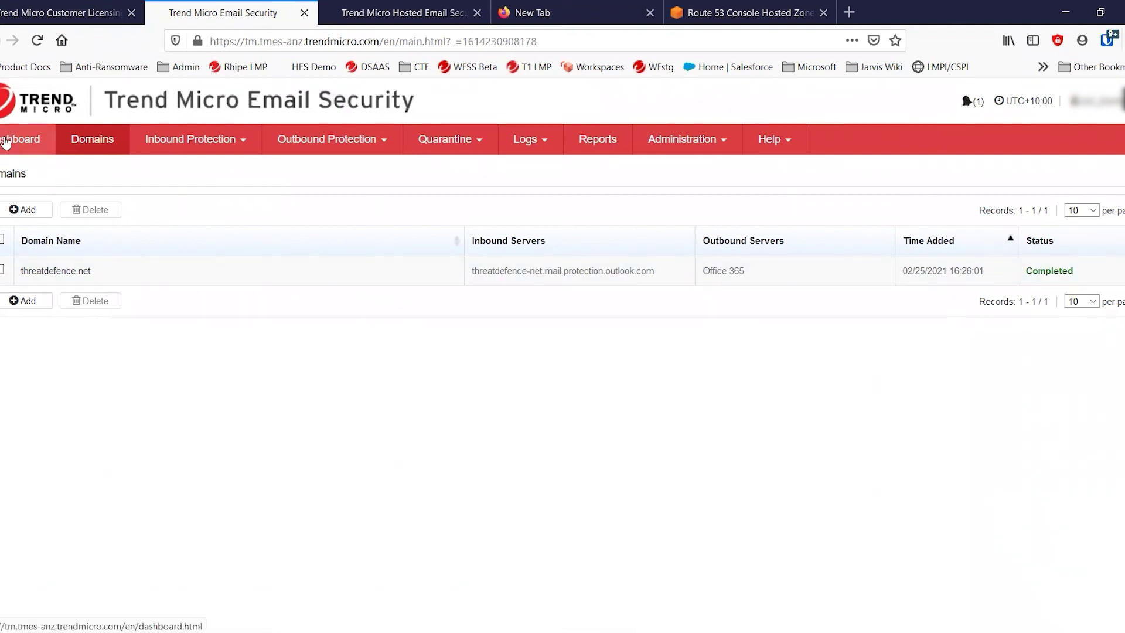
Step: Open threatdefence.net in Hosted Email Security, rerun its inbound MX verification, and close the settings
{"action": "left_click", "coordinate": [350, 8]}
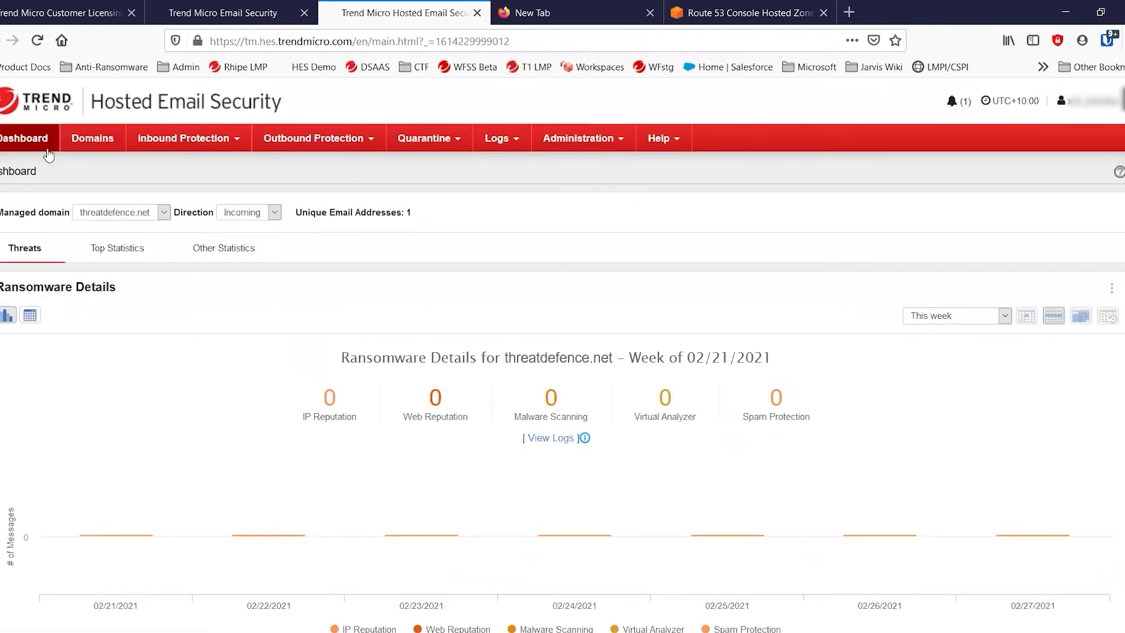
{"action": "left_click", "coordinate": [76, 138]}
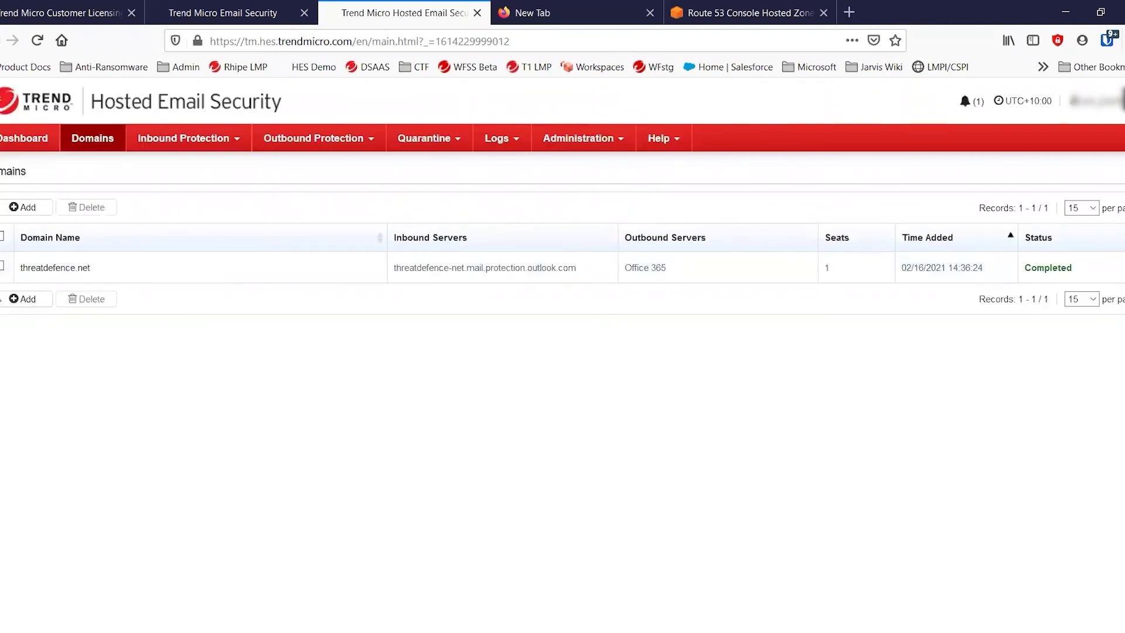
{"action": "left_click", "coordinate": [48, 267]}
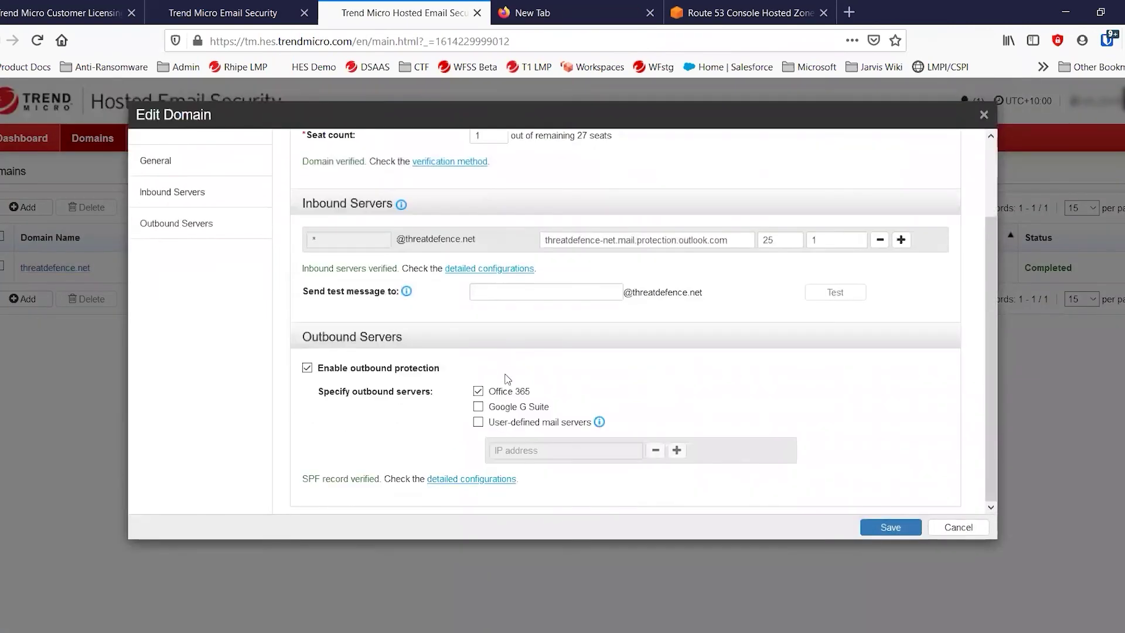
{"action": "scroll", "coordinate": [404, 320], "scroll_direction": "up", "scroll_amount": 3}
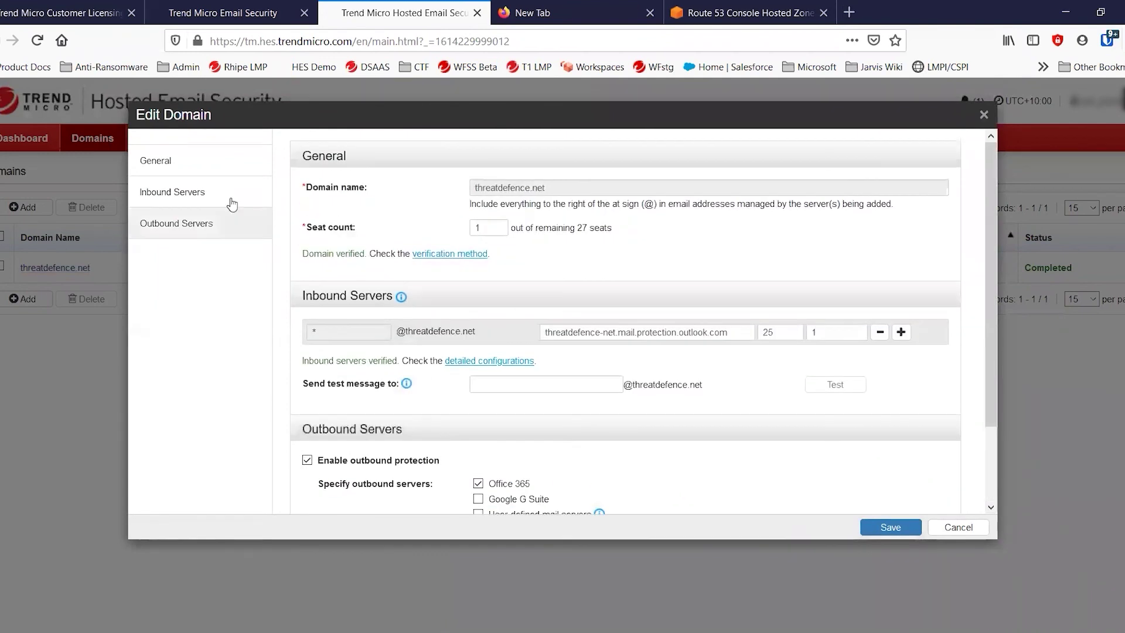
{"action": "left_click", "coordinate": [176, 192]}
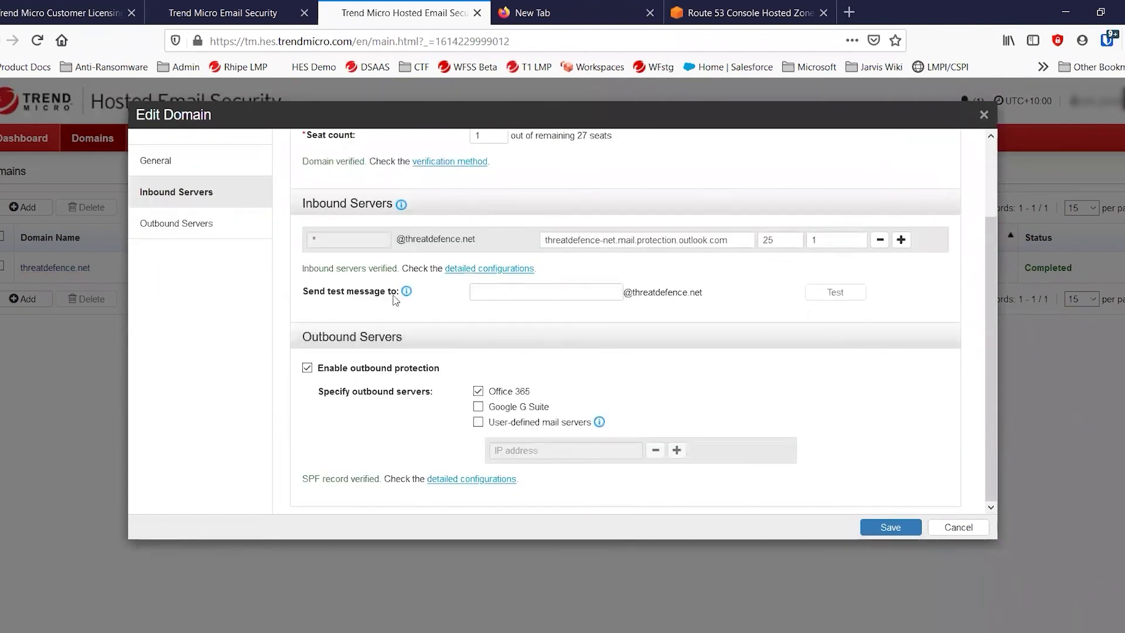
{"action": "scroll", "coordinate": [511, 296], "scroll_direction": "up", "scroll_amount": 2}
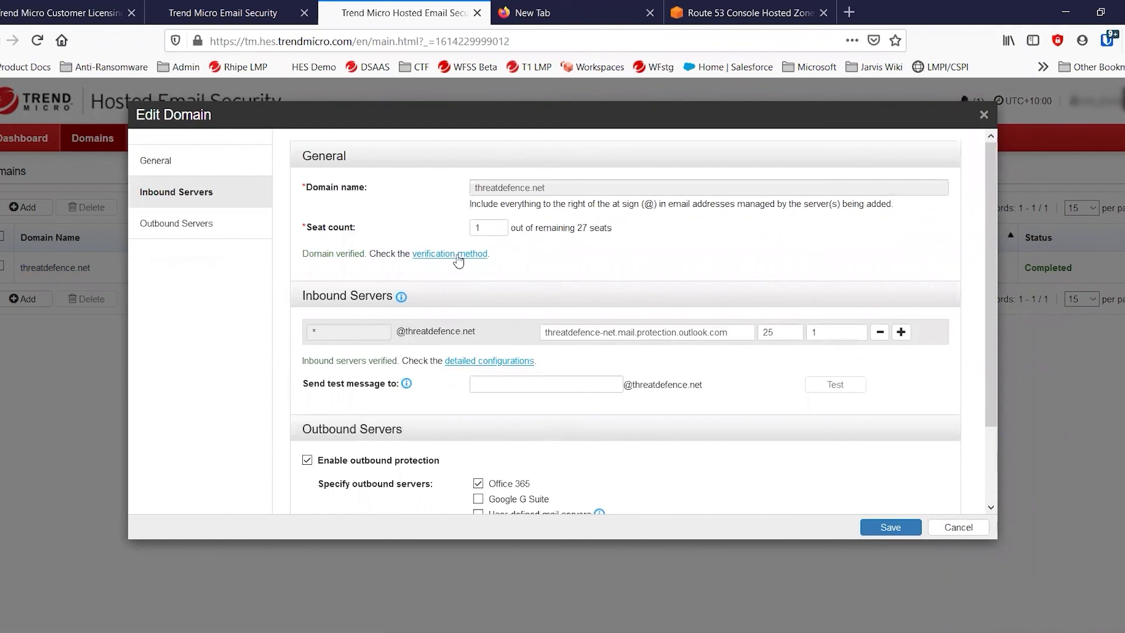
{"action": "left_click", "coordinate": [502, 361]}
{"action": "scroll", "coordinate": [533, 398], "scroll_direction": "down", "scroll_amount": 4}
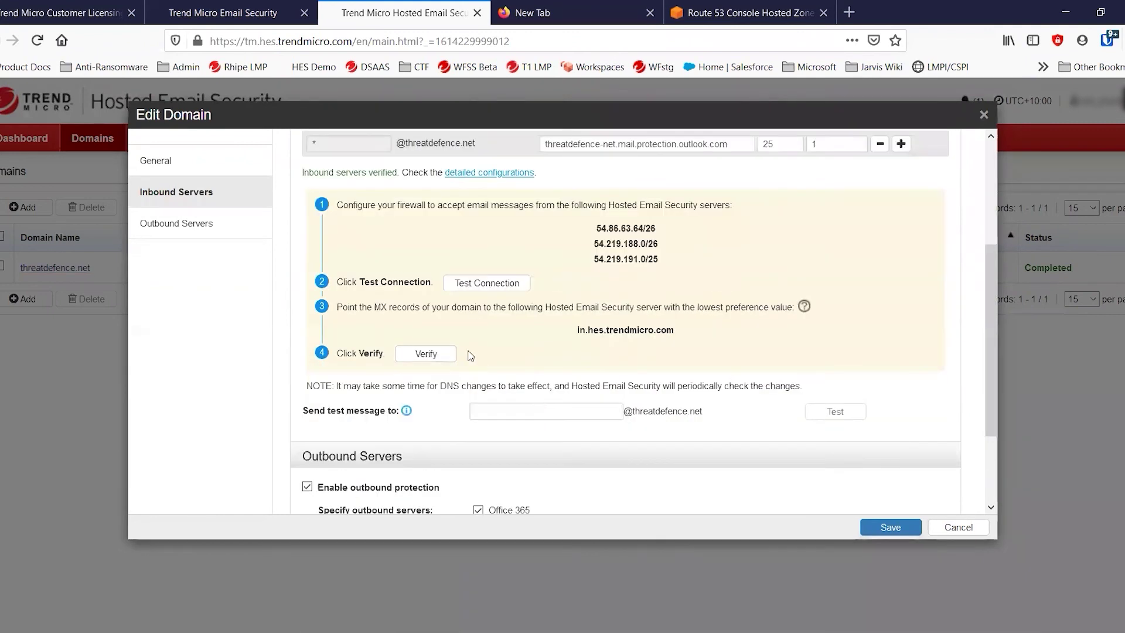
{"action": "left_click", "coordinate": [445, 356]}
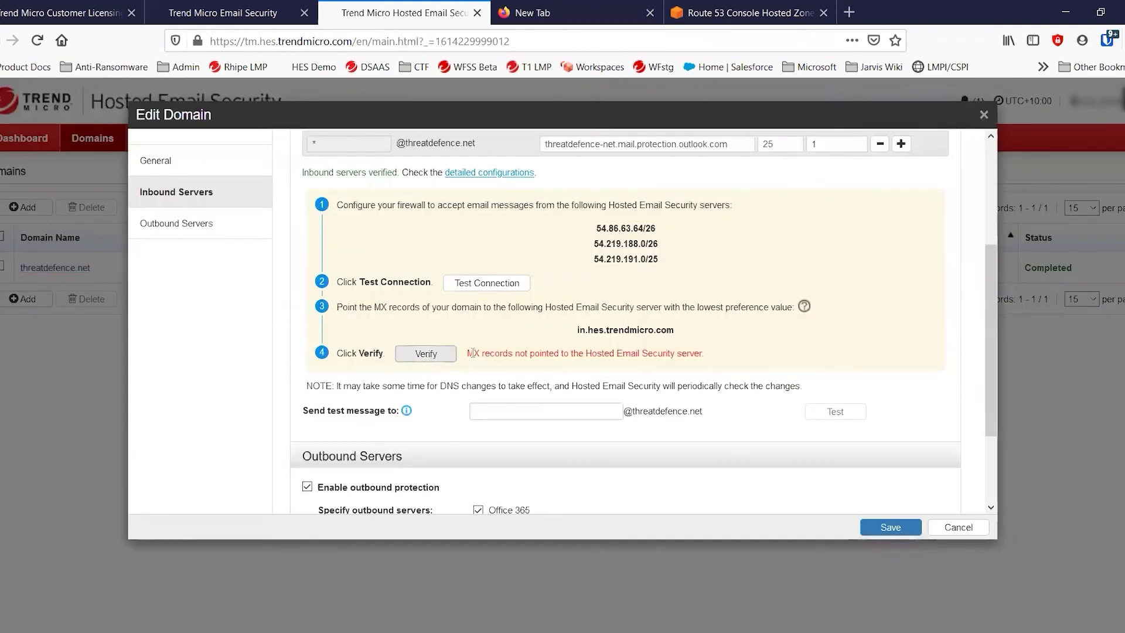
{"action": "left_click", "coordinate": [985, 115]}
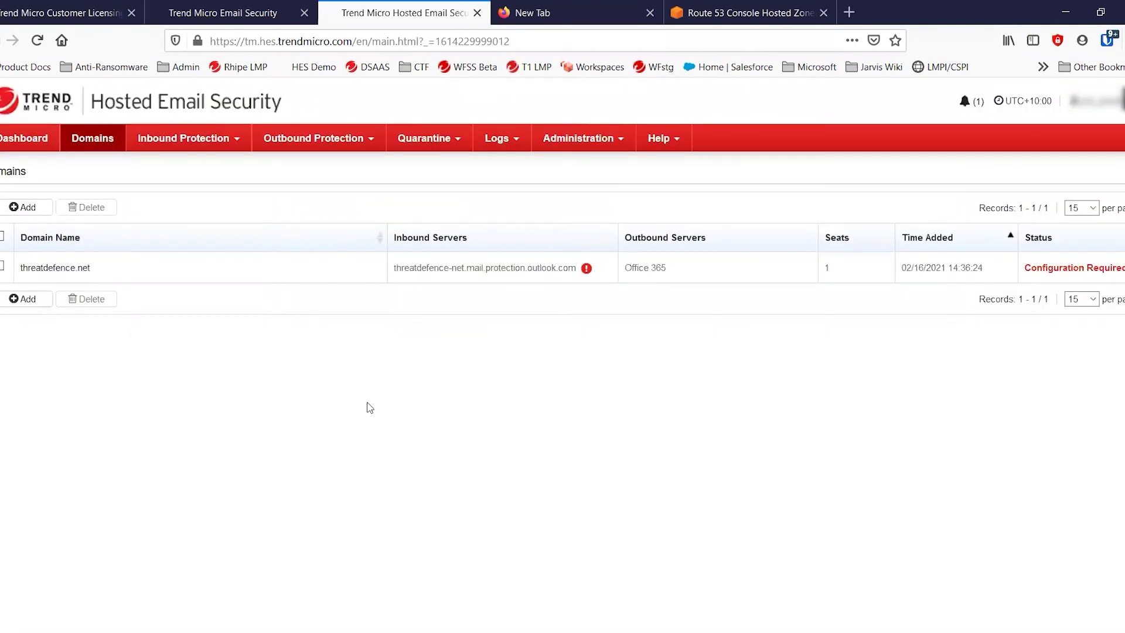